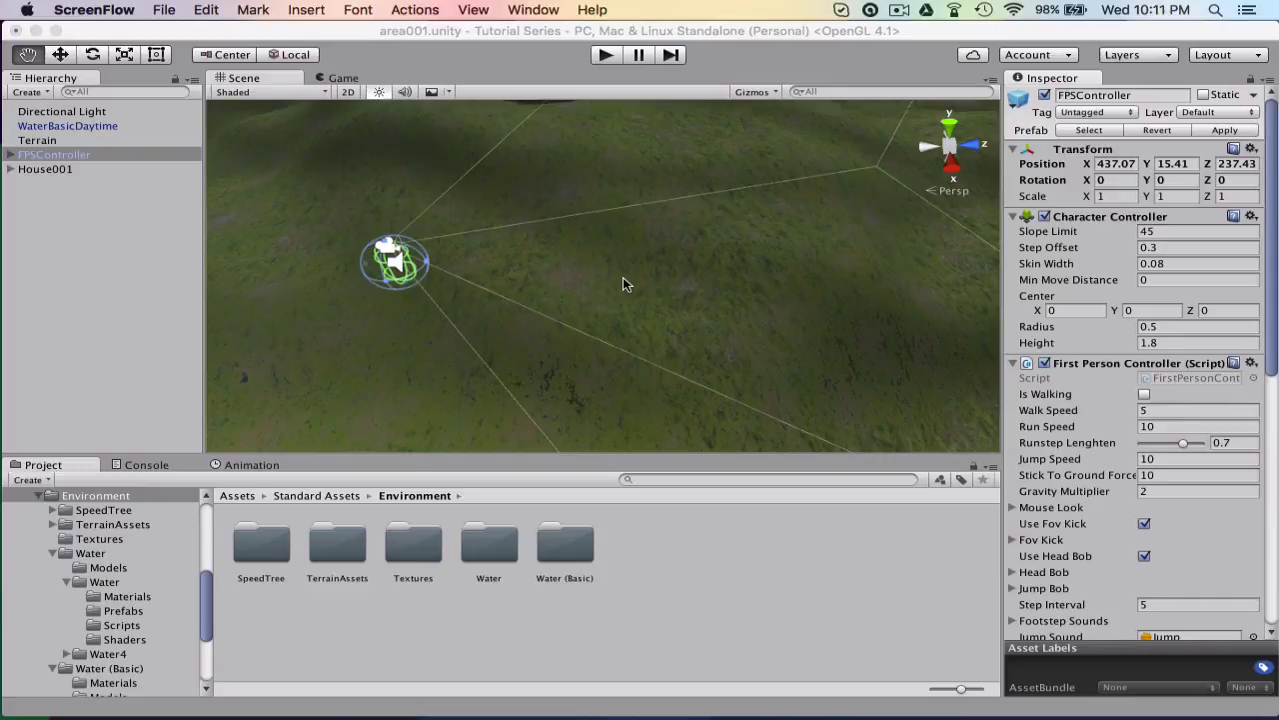
Zoom and orbit the Scene view to frame the FPSController on the terrain up close
{"action": "scroll", "coordinate": [623, 277], "scroll_direction": "up", "scroll_amount": 3}
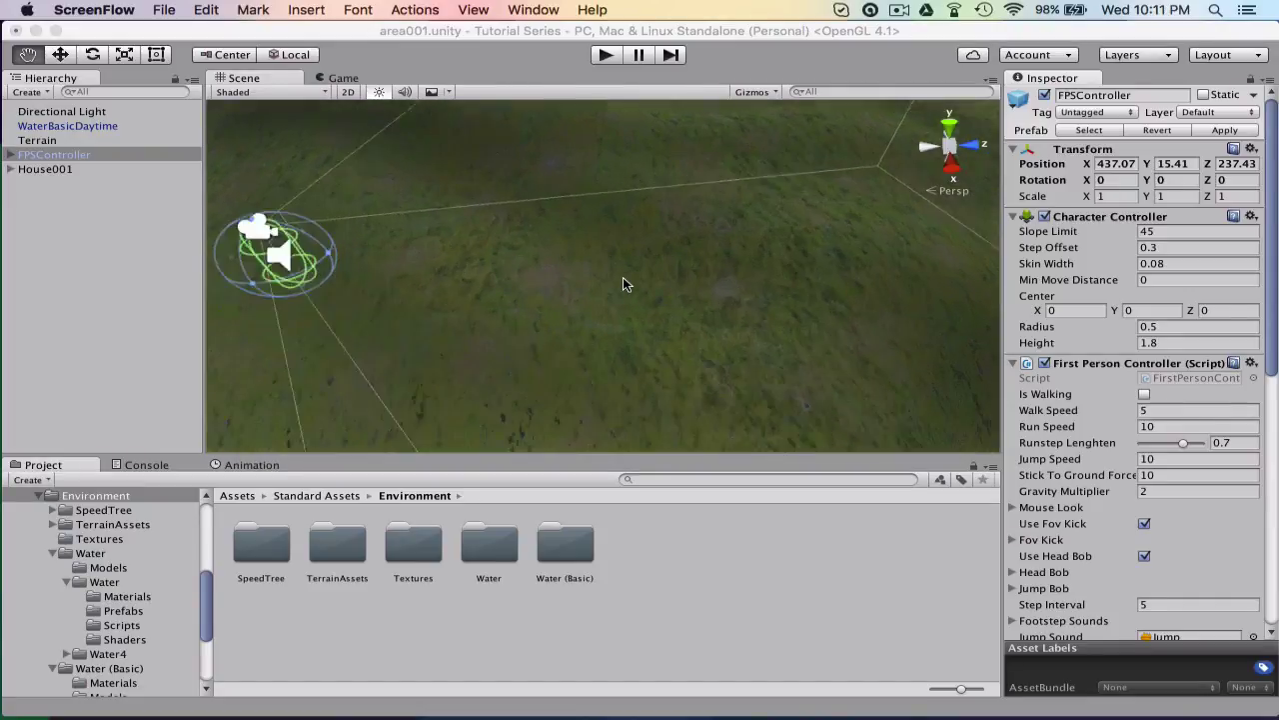
{"action": "left_click", "coordinate": [543, 242]}
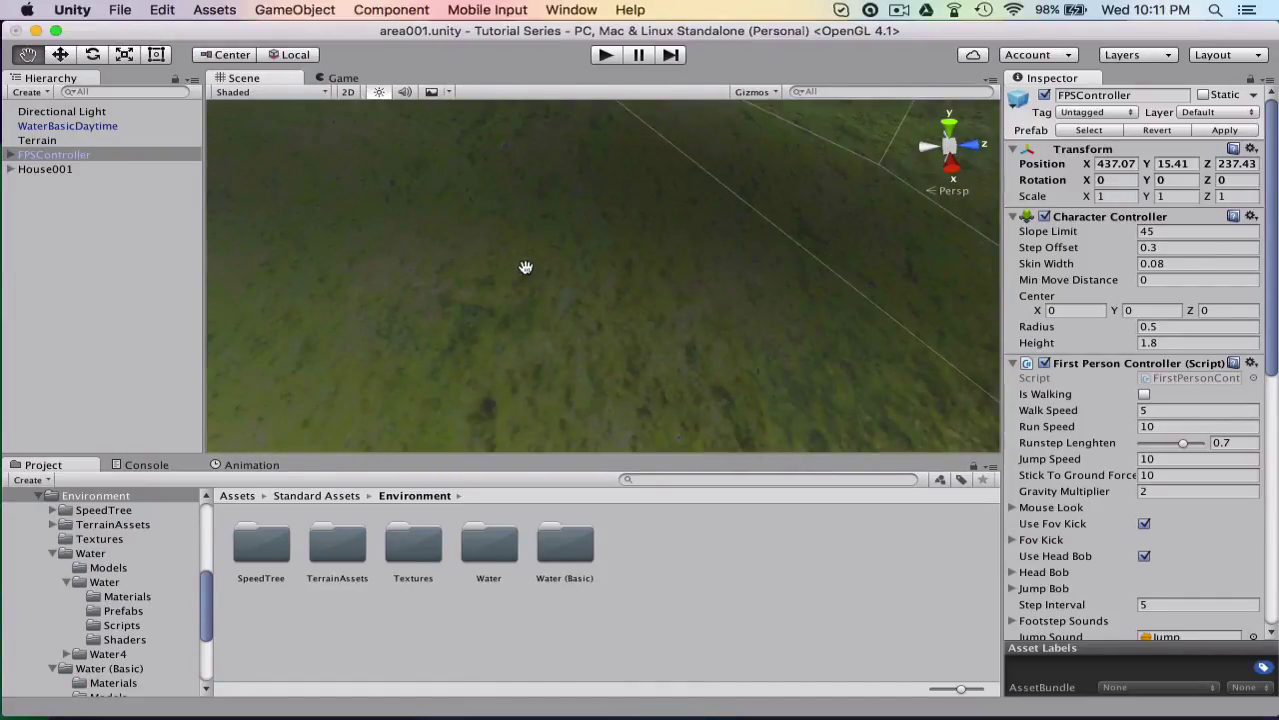
{"action": "scroll", "coordinate": [526, 266], "scroll_direction": "down", "scroll_amount": 5}
{"action": "scroll", "coordinate": [542, 214], "scroll_direction": "up", "scroll_amount": 3}
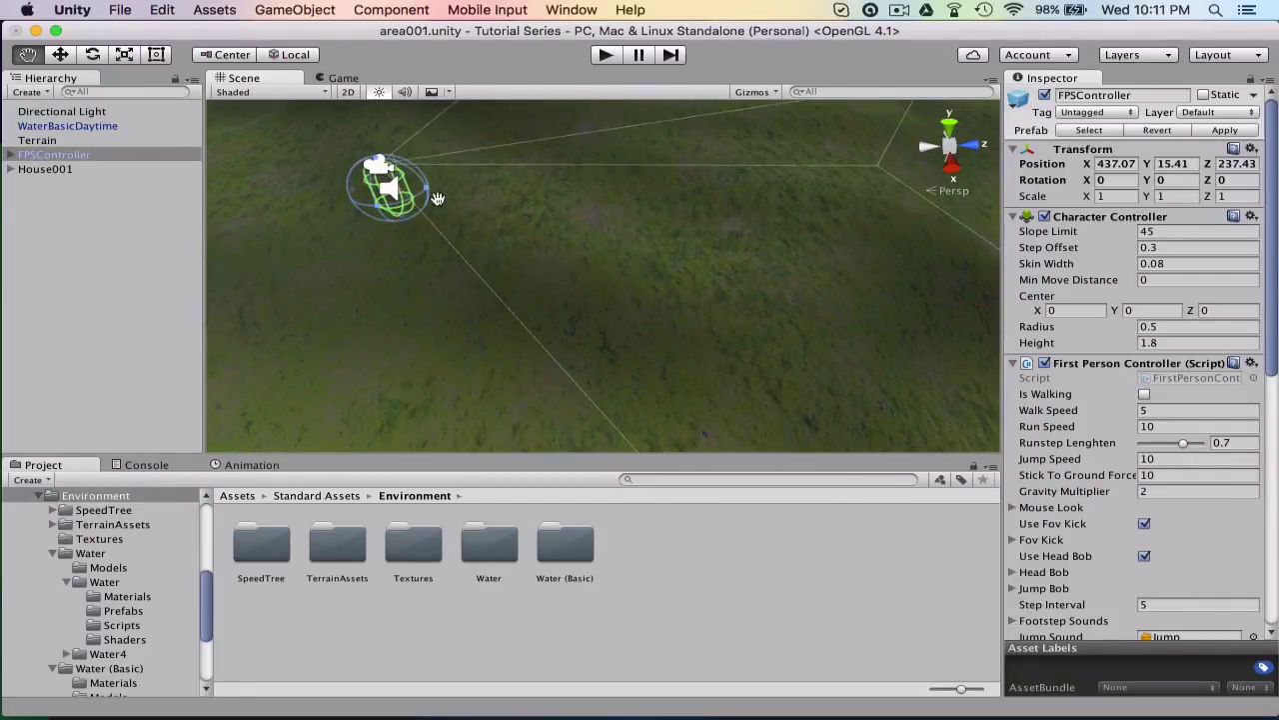
{"action": "left_click_drag", "start_coordinate": [437, 196], "coordinate": [383, 208], "text": "alt"}
{"action": "scroll", "coordinate": [397, 228], "scroll_direction": "up", "scroll_amount": 4}
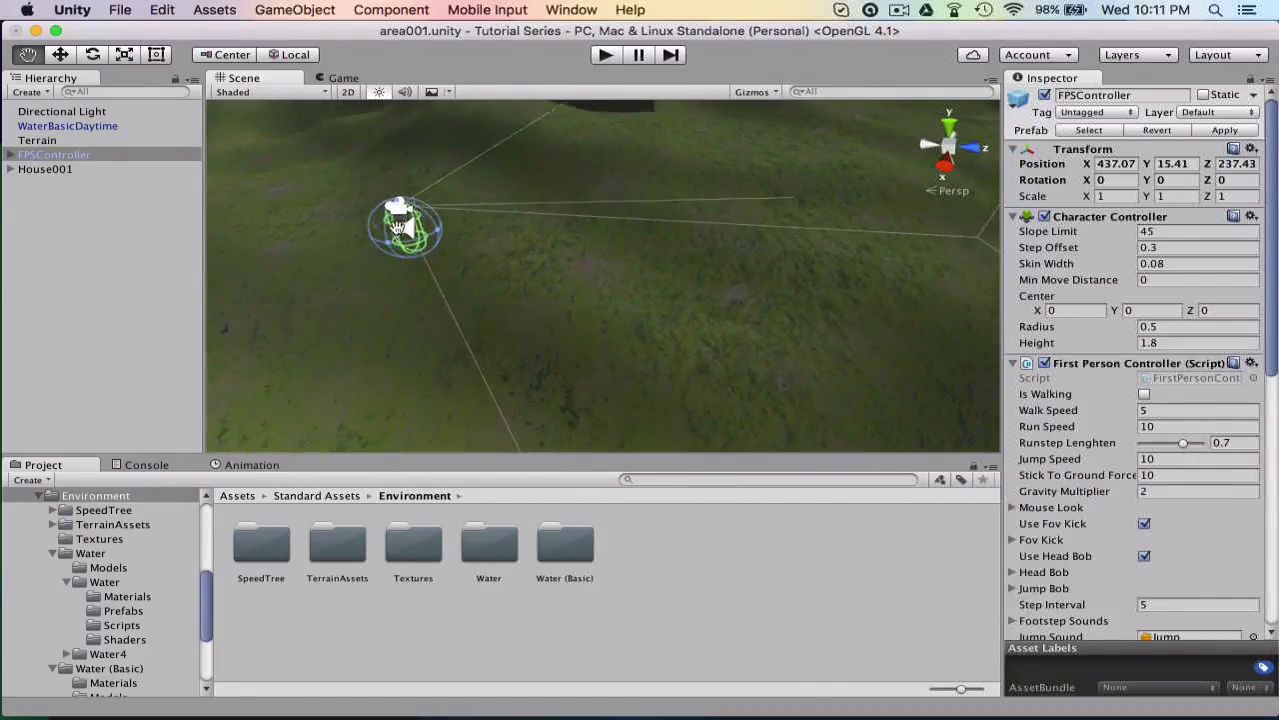
Expand FPSController and add a Cylinder as a child of FirstPersonCharacter
{"action": "left_click", "coordinate": [11, 155]}
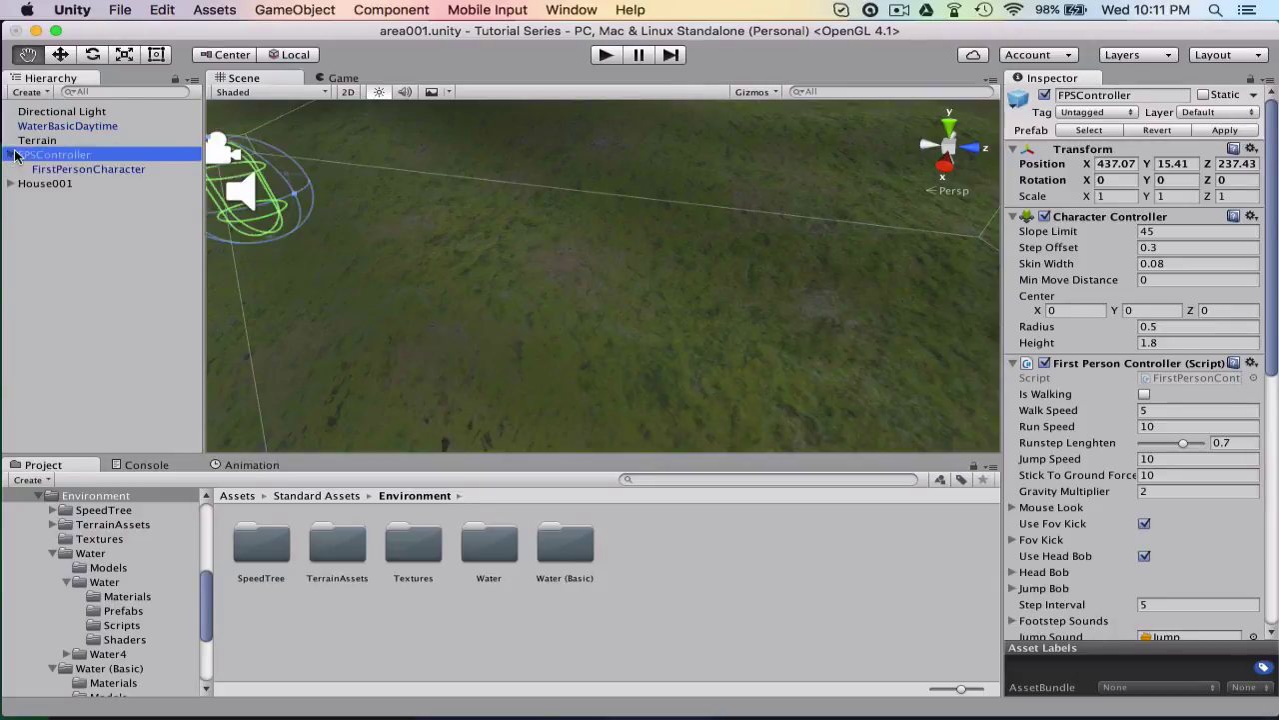
{"action": "left_click", "coordinate": [43, 169]}
{"action": "right_click", "coordinate": [66, 175]}
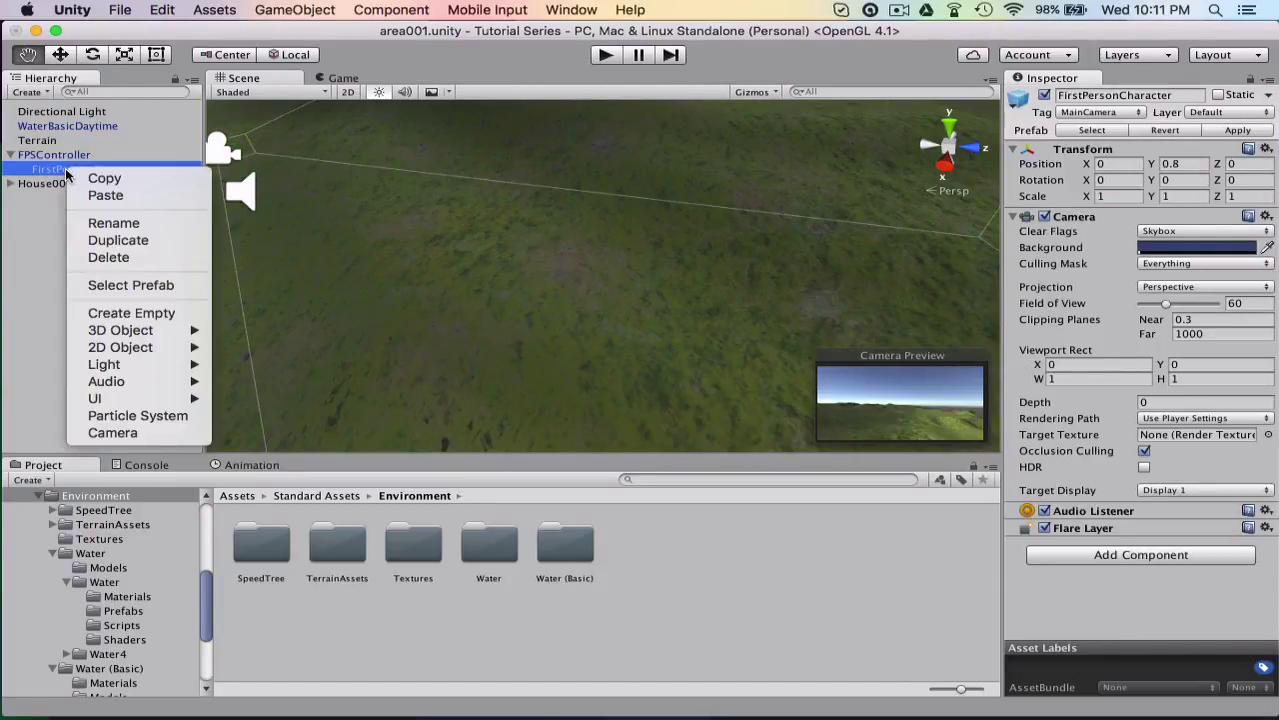
{"action": "mouse_move", "coordinate": [136, 334]}
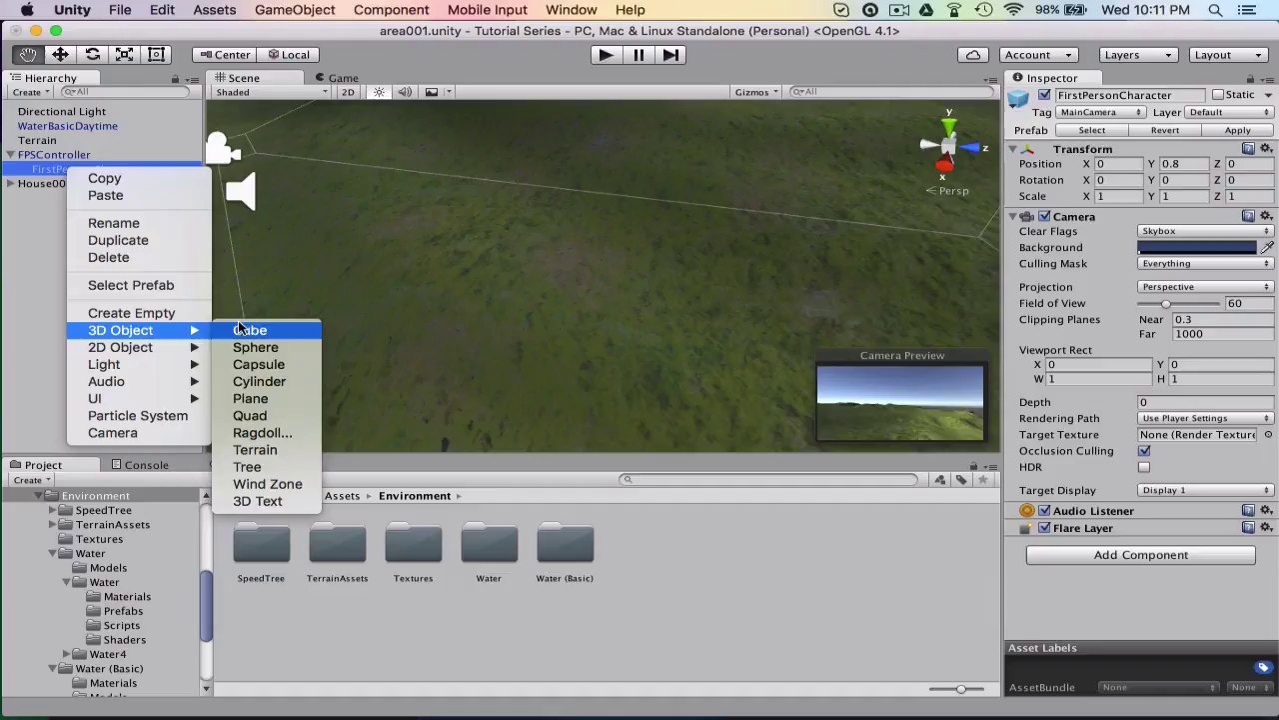
{"action": "left_click", "coordinate": [240, 382]}
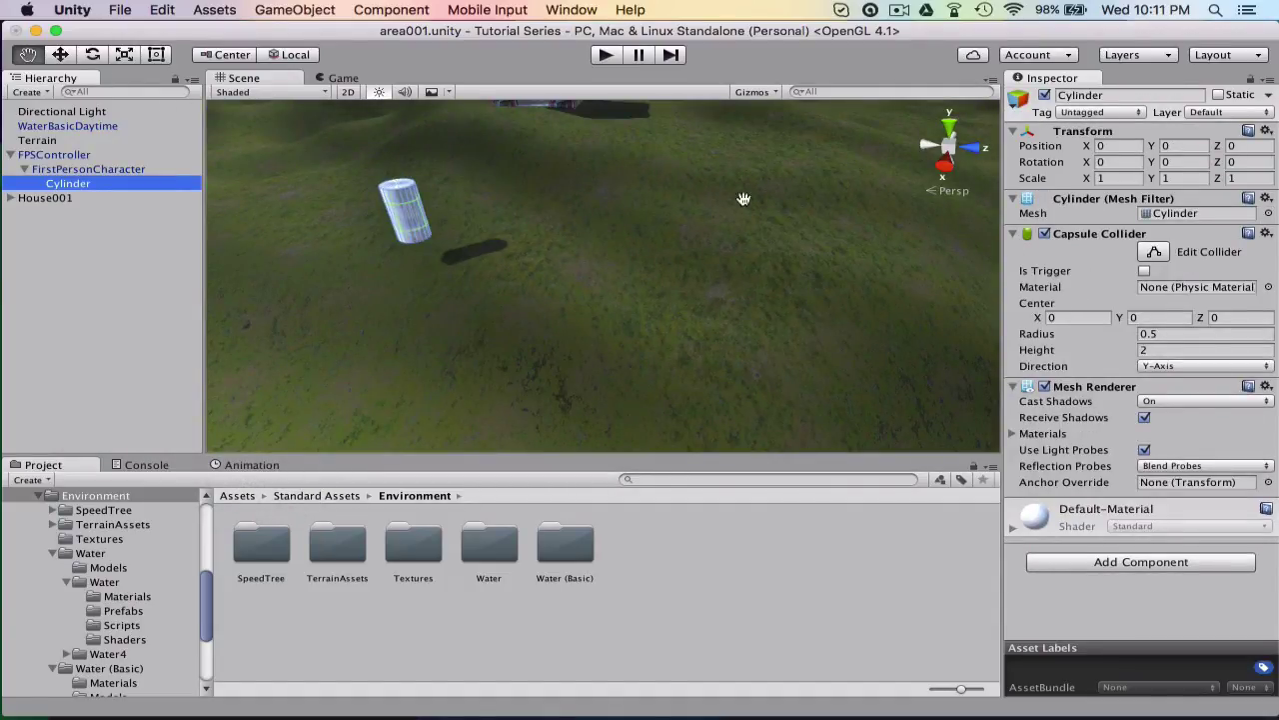
Set the cylinder's scale to 0.2, 0.7, 0.2
{"action": "left_click", "coordinate": [1116, 176]}
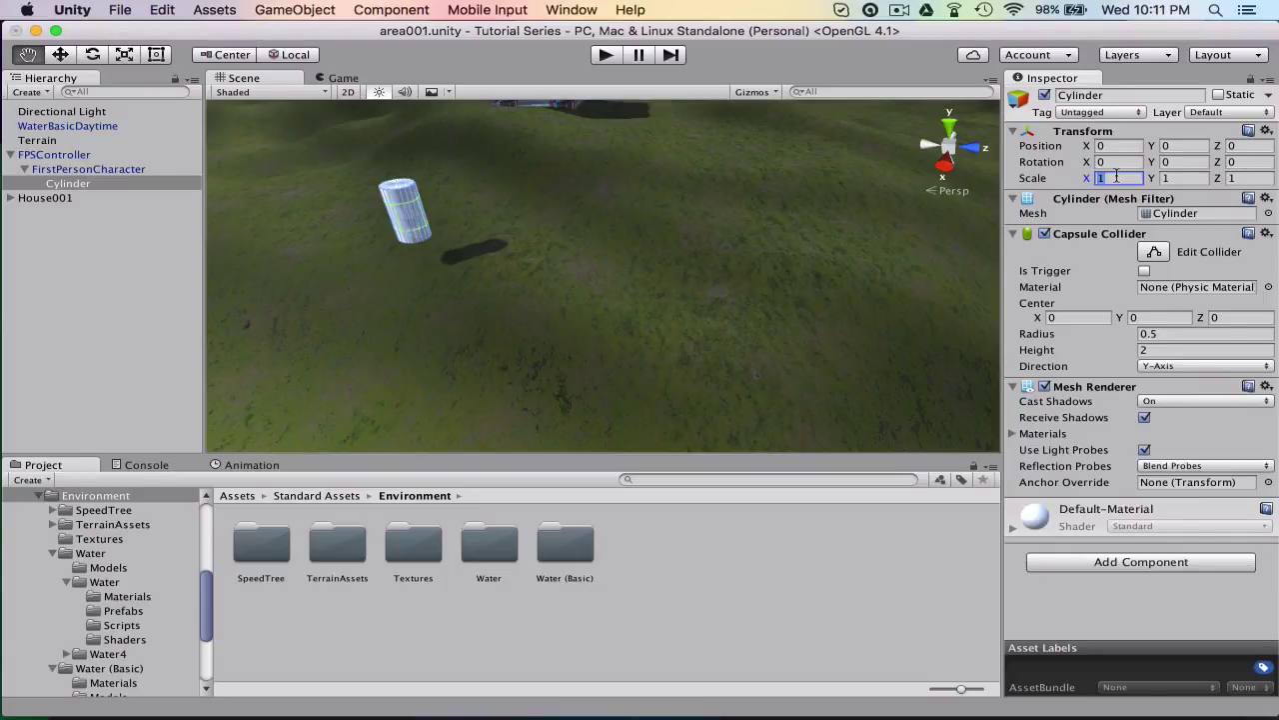
{"action": "type", "text": "0.2"}
{"action": "key", "text": "Tab"}
{"action": "key", "text": "Tab"}
{"action": "type", "text": "0"}
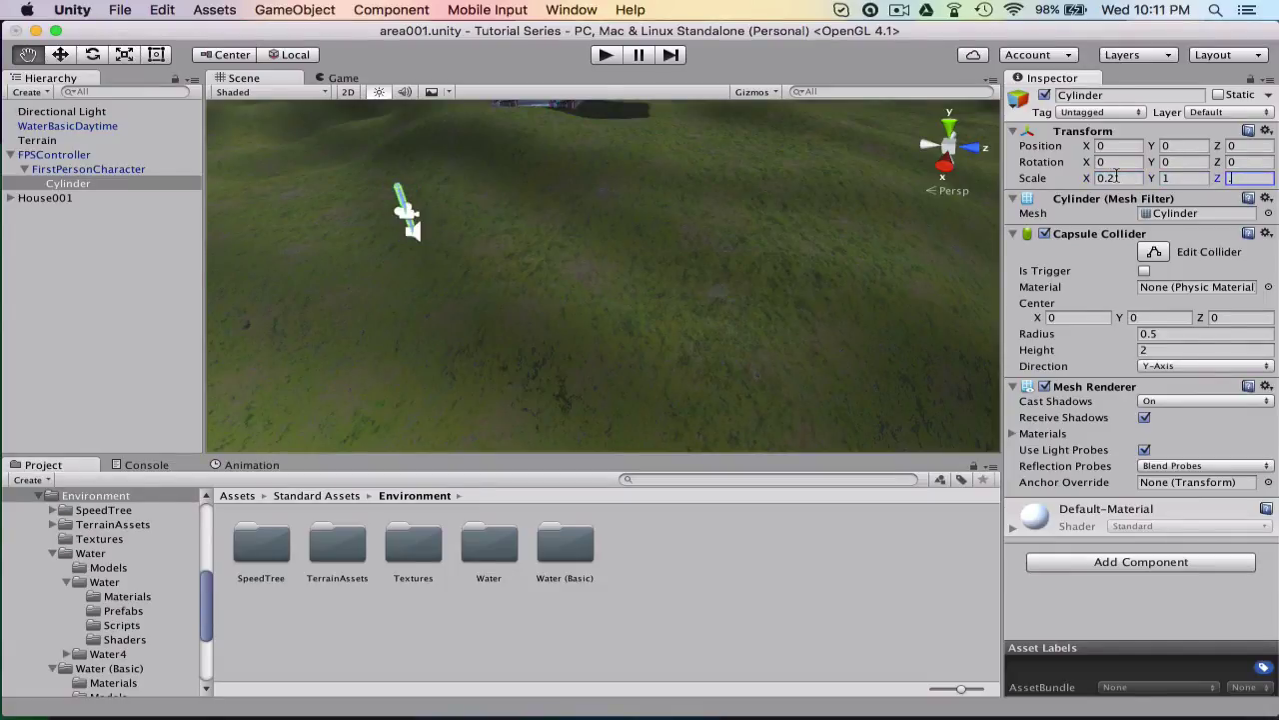
{"action": "type", "text": ".2"}
{"action": "left_click_drag", "start_coordinate": [460, 232], "coordinate": [312, 172]}
{"action": "left_click", "coordinate": [1183, 176]}
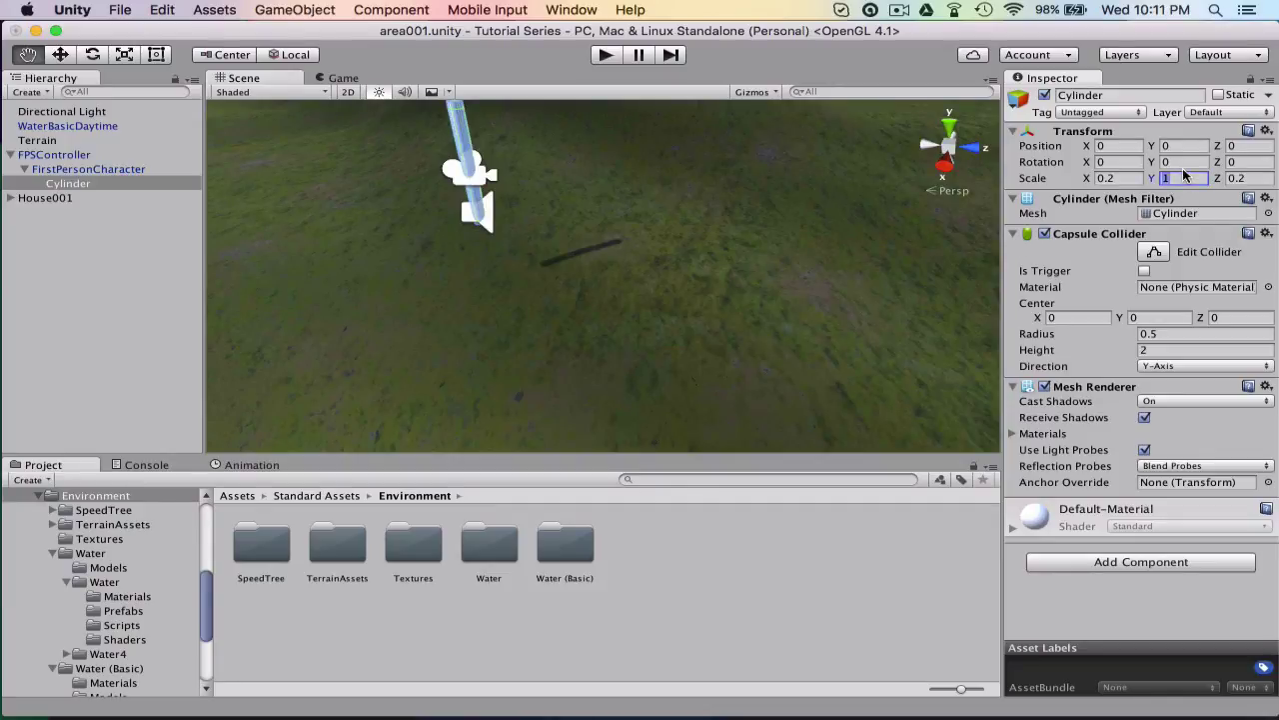
{"action": "key", "text": "BackSpace"}
{"action": "type", "text": "1"}
{"action": "key", "text": "BackSpace"}
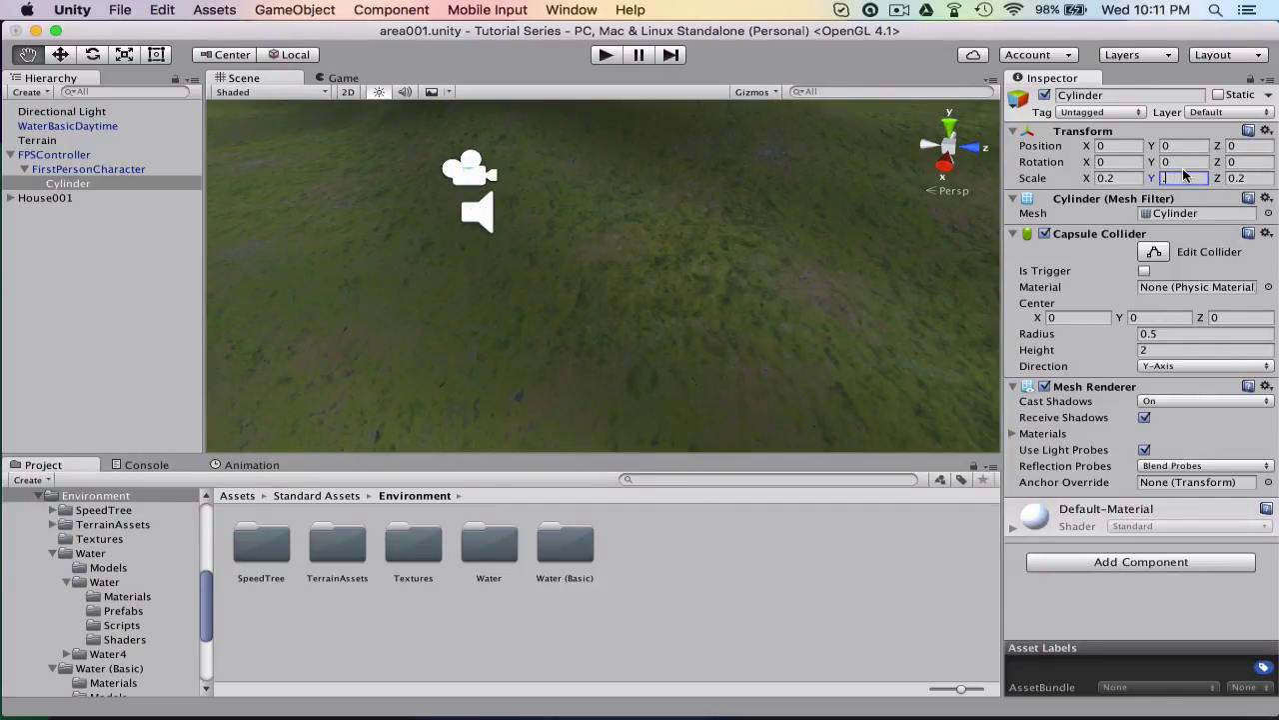
{"action": "type", "text": ".7"}
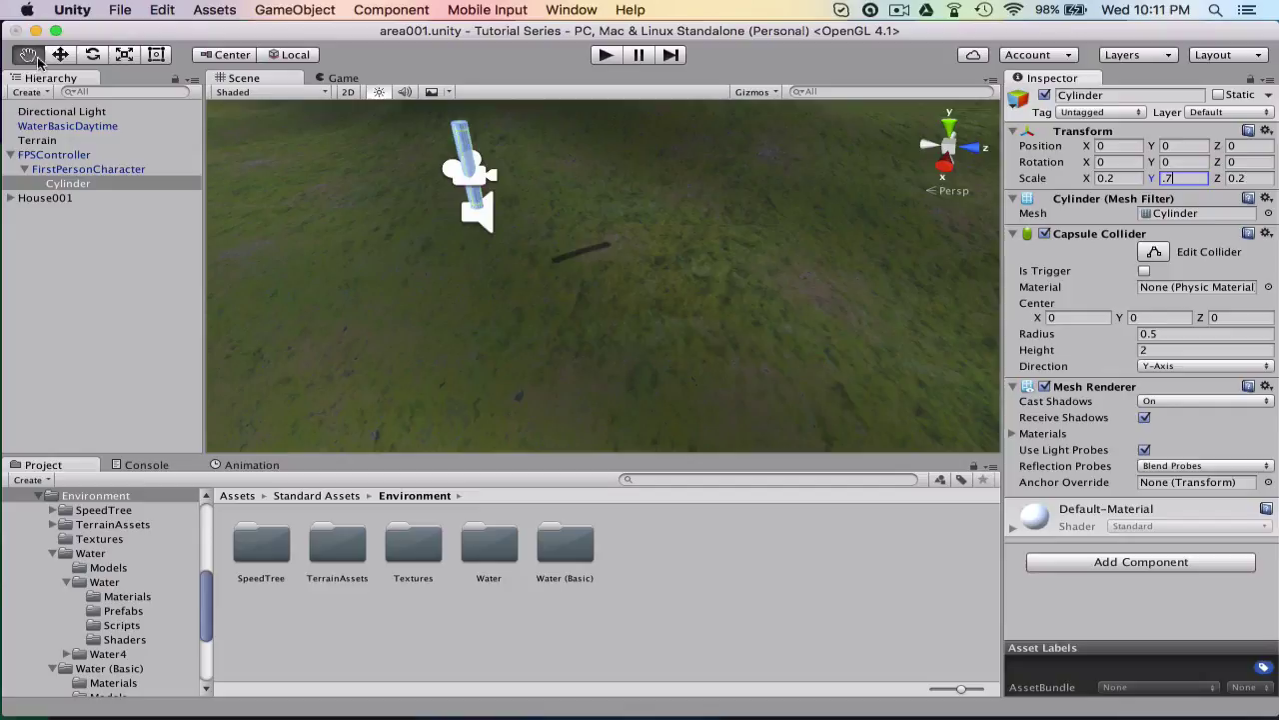
{"action": "type", "text": "w"}
Push the cylinder forward in front of the camera and test its placement in Play mode
{"action": "left_click_drag", "start_coordinate": [518, 175], "coordinate": [543, 151]}
{"action": "left_click", "coordinate": [604, 57]}
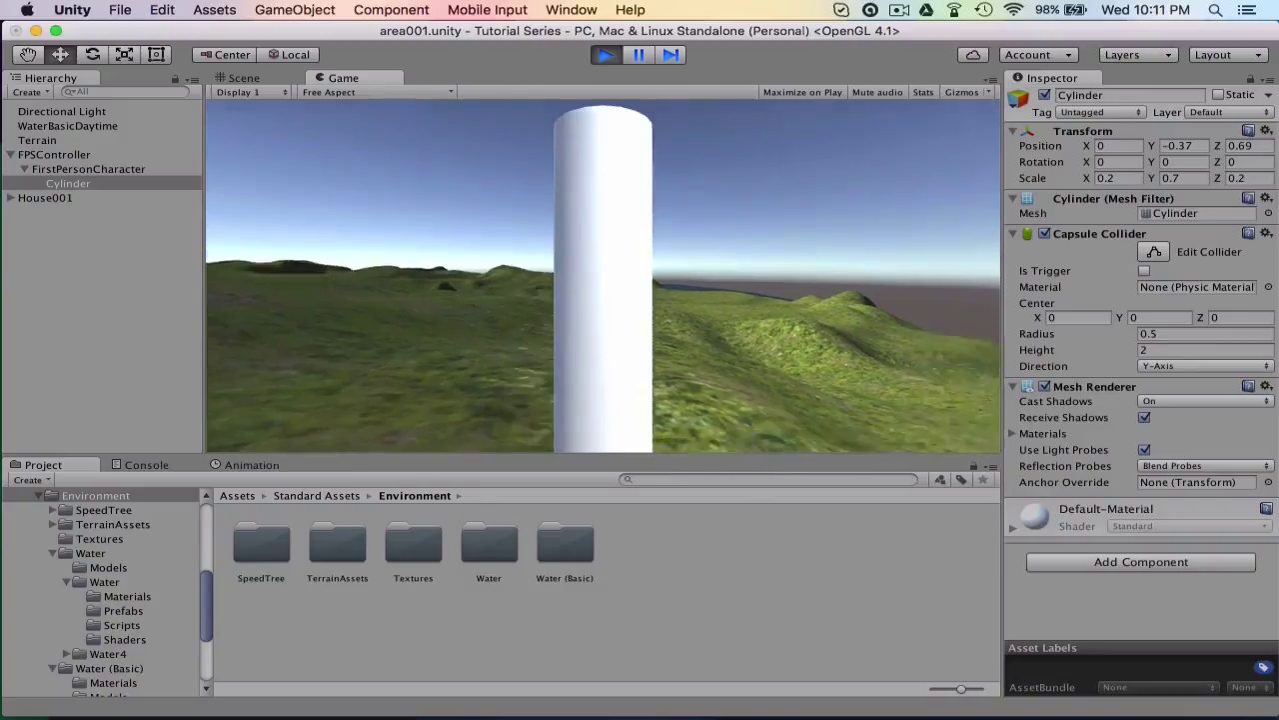
{"action": "left_click", "coordinate": [604, 56]}
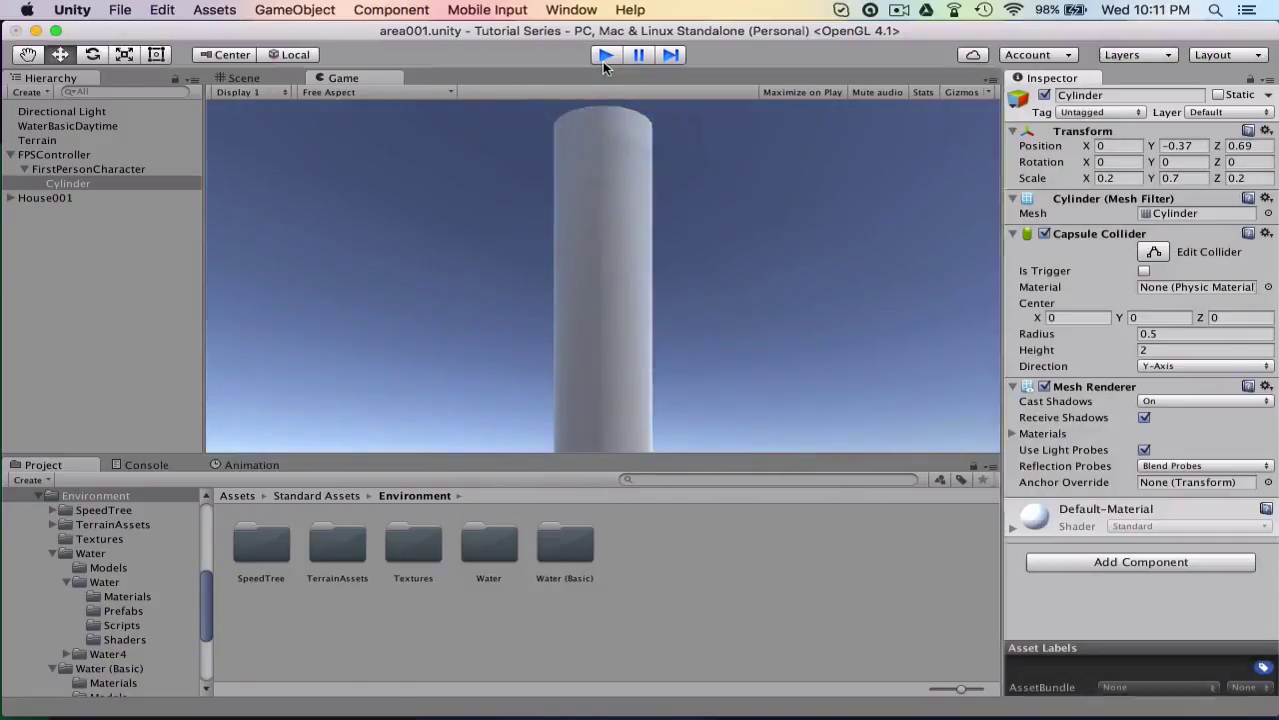
Shift the cylinder to position 0.6, -0.37, 0.69, recheck it in Play mode, and reselect it
{"action": "left_click_drag", "start_coordinate": [531, 256], "coordinate": [524, 279]}
{"action": "left_click", "coordinate": [590, 60]}
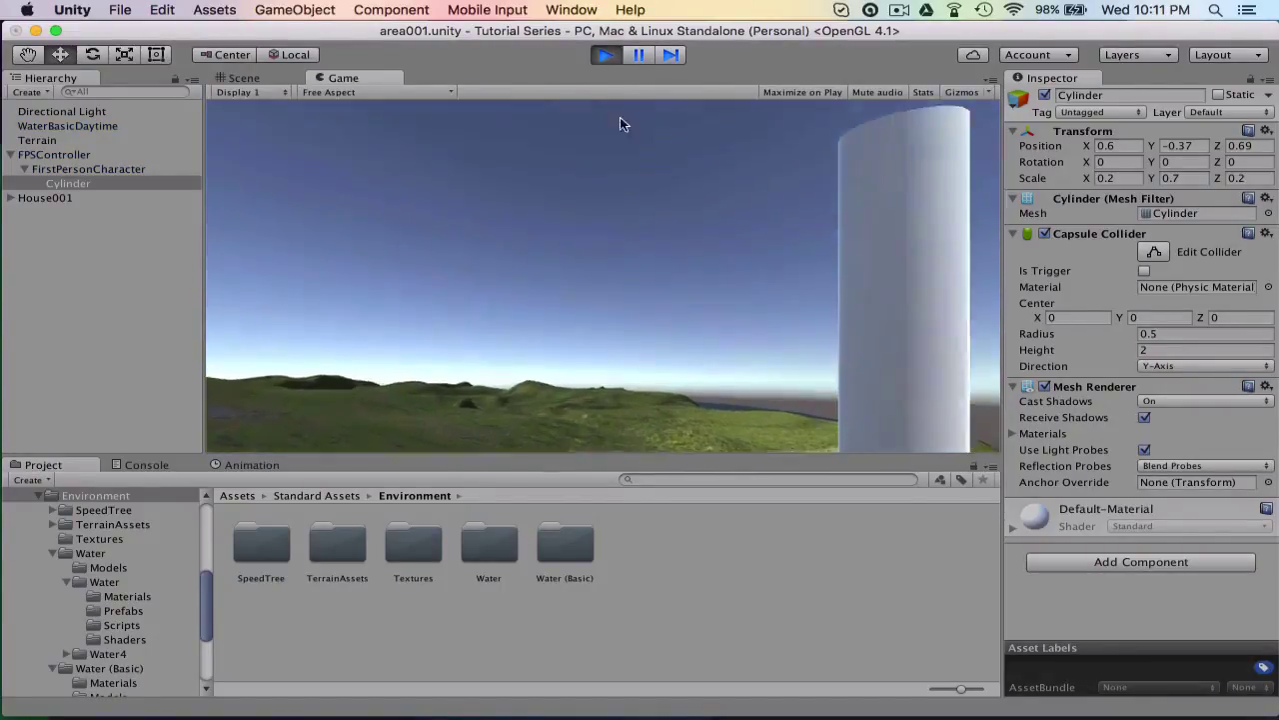
{"action": "left_click", "coordinate": [604, 56]}
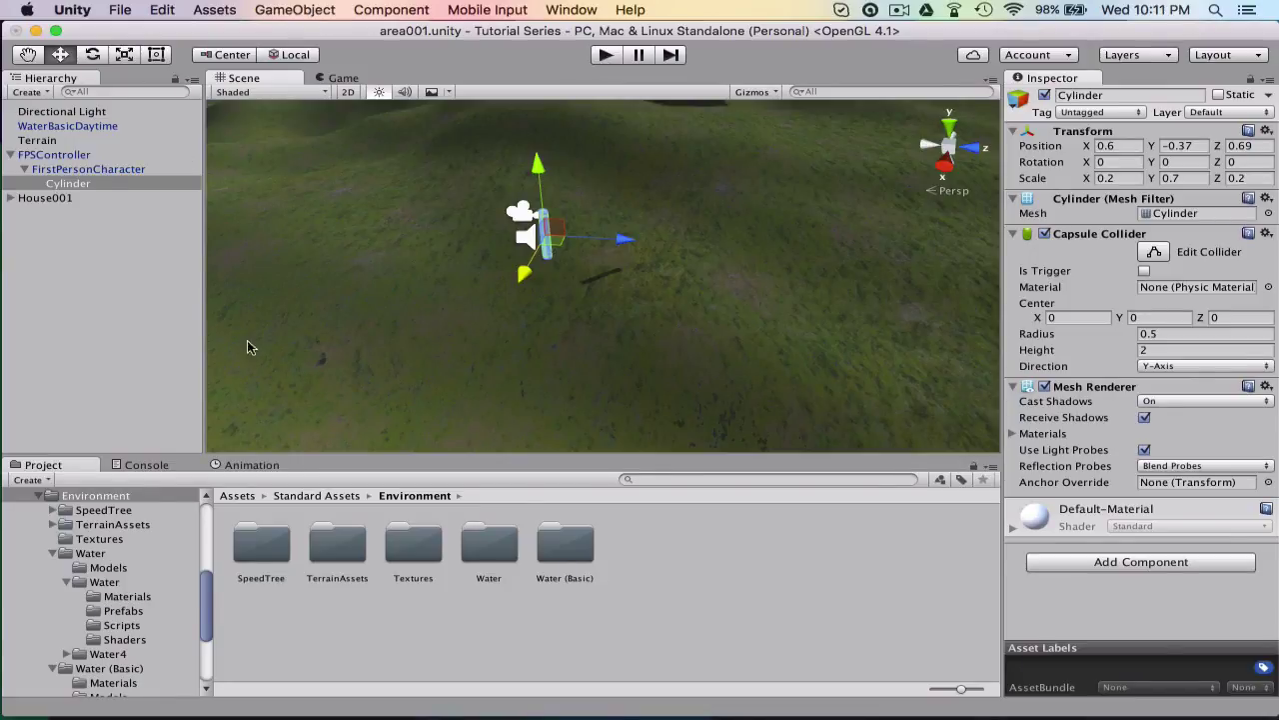
{"action": "left_click", "coordinate": [662, 291]}
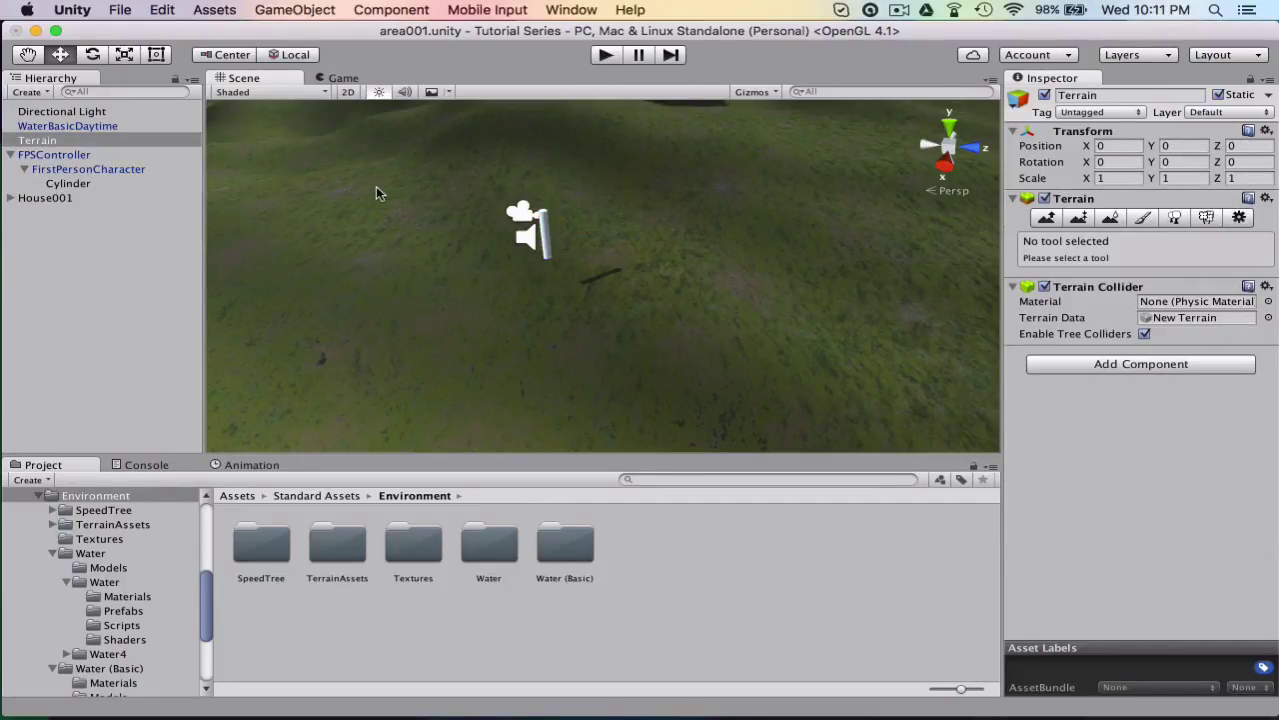
{"action": "left_click", "coordinate": [82, 185]}
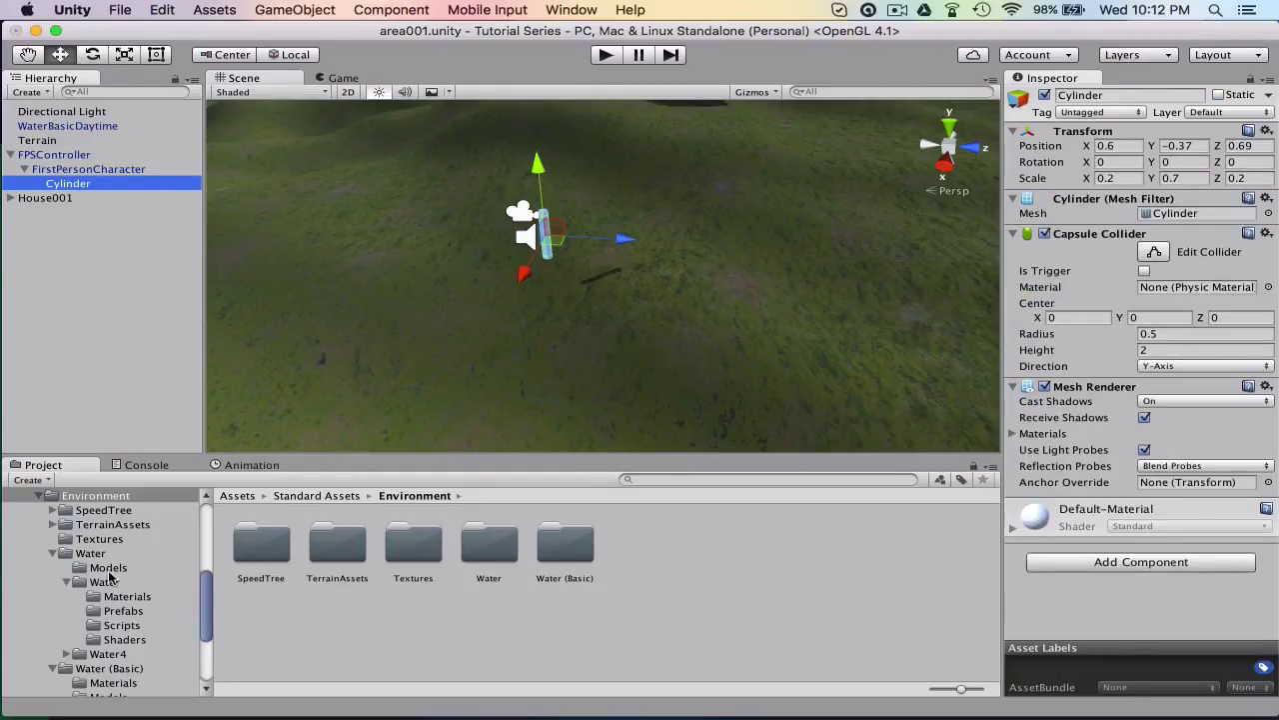
Create a new folder named Scripts in the top-level Assets folder
{"action": "scroll", "coordinate": [50, 530], "scroll_direction": "up", "scroll_amount": 5}
{"action": "scroll", "coordinate": [50, 545], "scroll_direction": "down", "scroll_amount": 3}
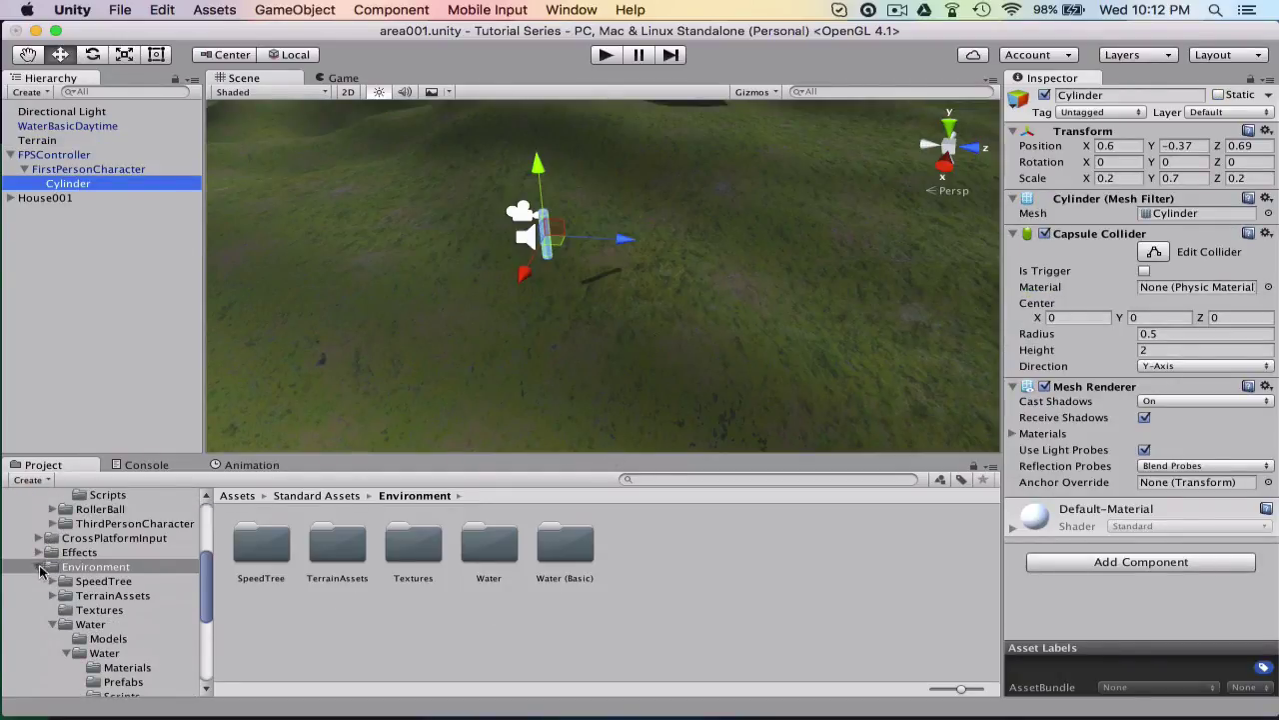
{"action": "left_click", "coordinate": [40, 566]}
{"action": "left_click", "coordinate": [23, 581]}
{"action": "left_click", "coordinate": [25, 527]}
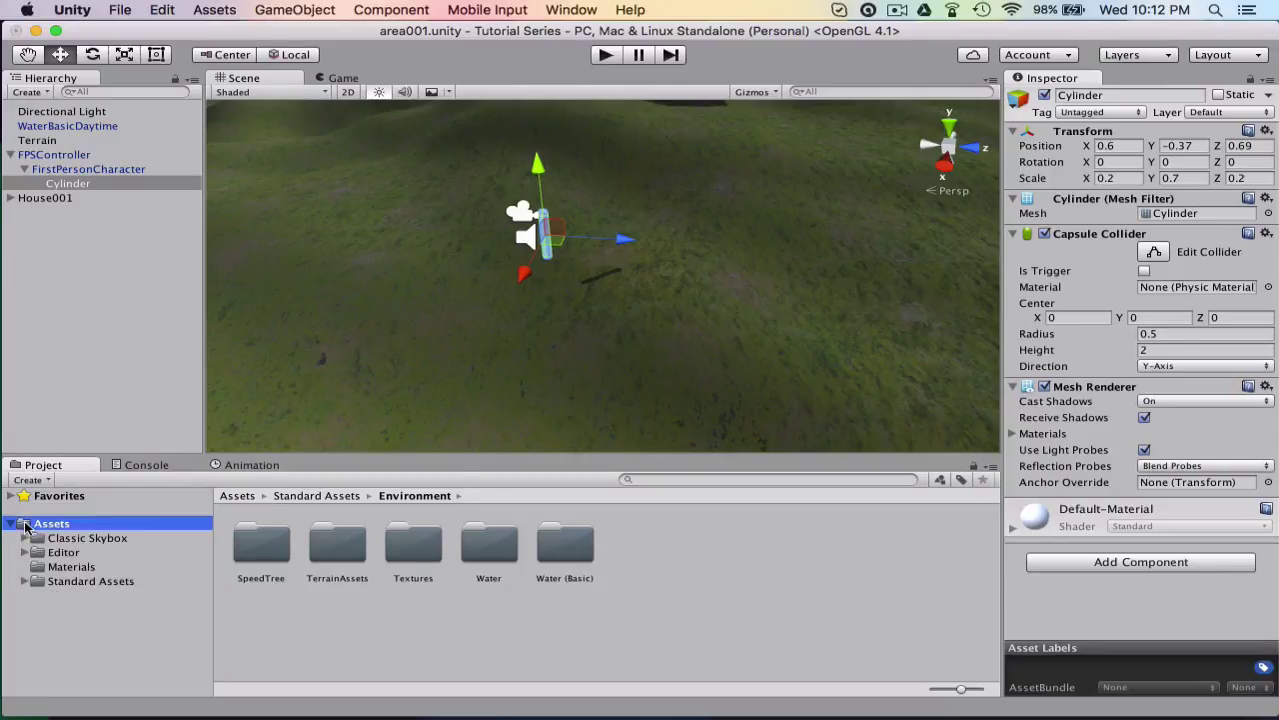
{"action": "right_click", "coordinate": [358, 612]}
{"action": "mouse_move", "coordinate": [400, 397]}
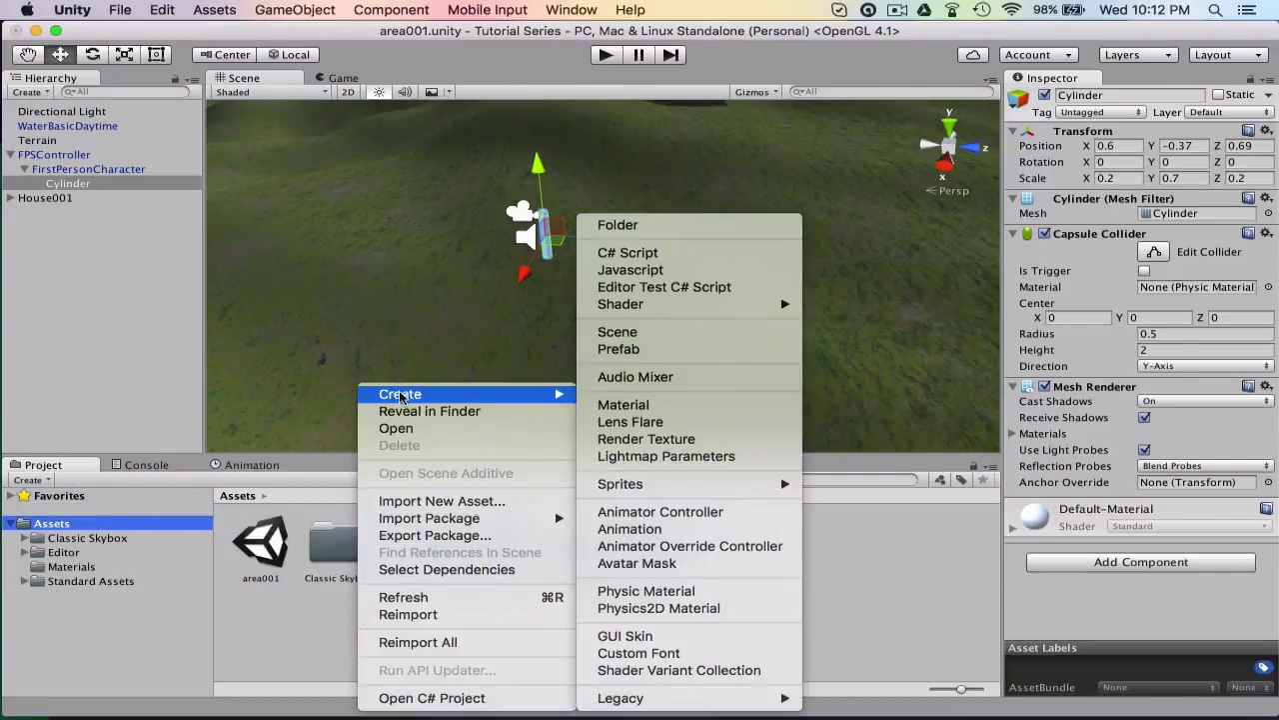
{"action": "left_click", "coordinate": [749, 224]}
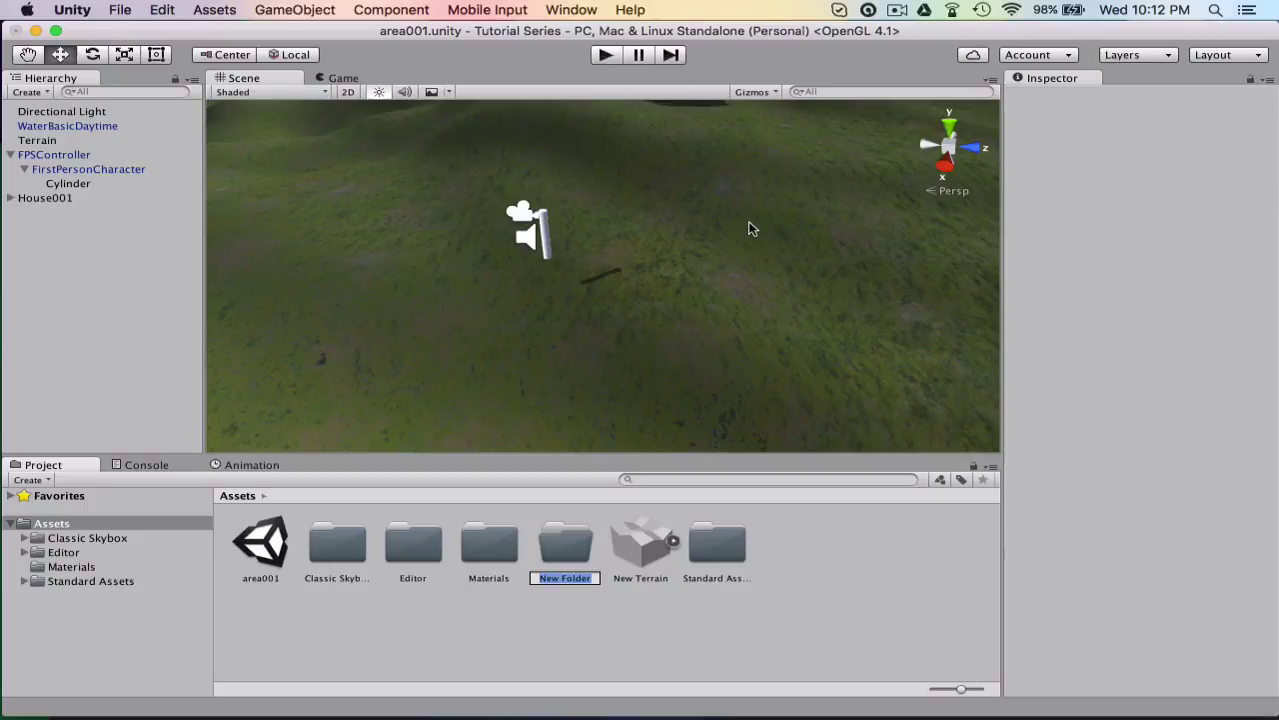
{"action": "type", "text": "Scripts"}
{"action": "key", "text": "Return"}
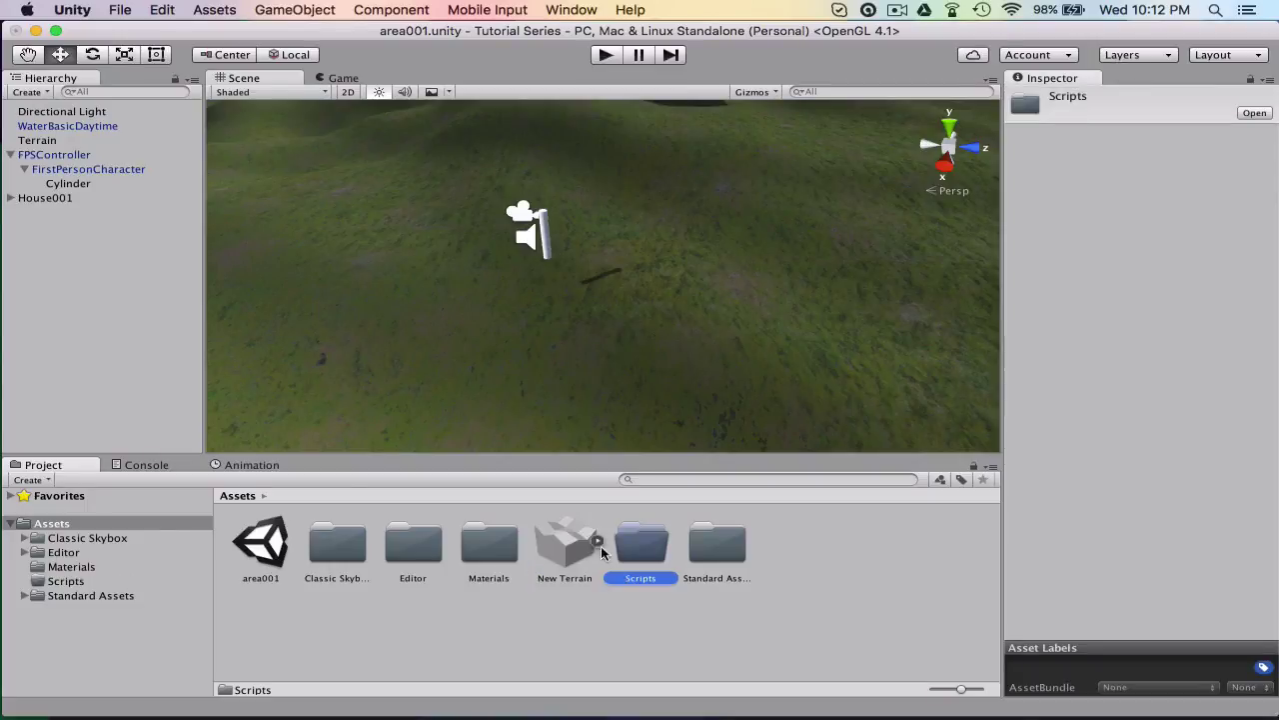
Create a JavaScript file named AnimateWeapon inside the Scripts folder
{"action": "double_click", "coordinate": [627, 547]}
{"action": "right_click", "coordinate": [627, 548]}
{"action": "mouse_move", "coordinate": [700, 394]}
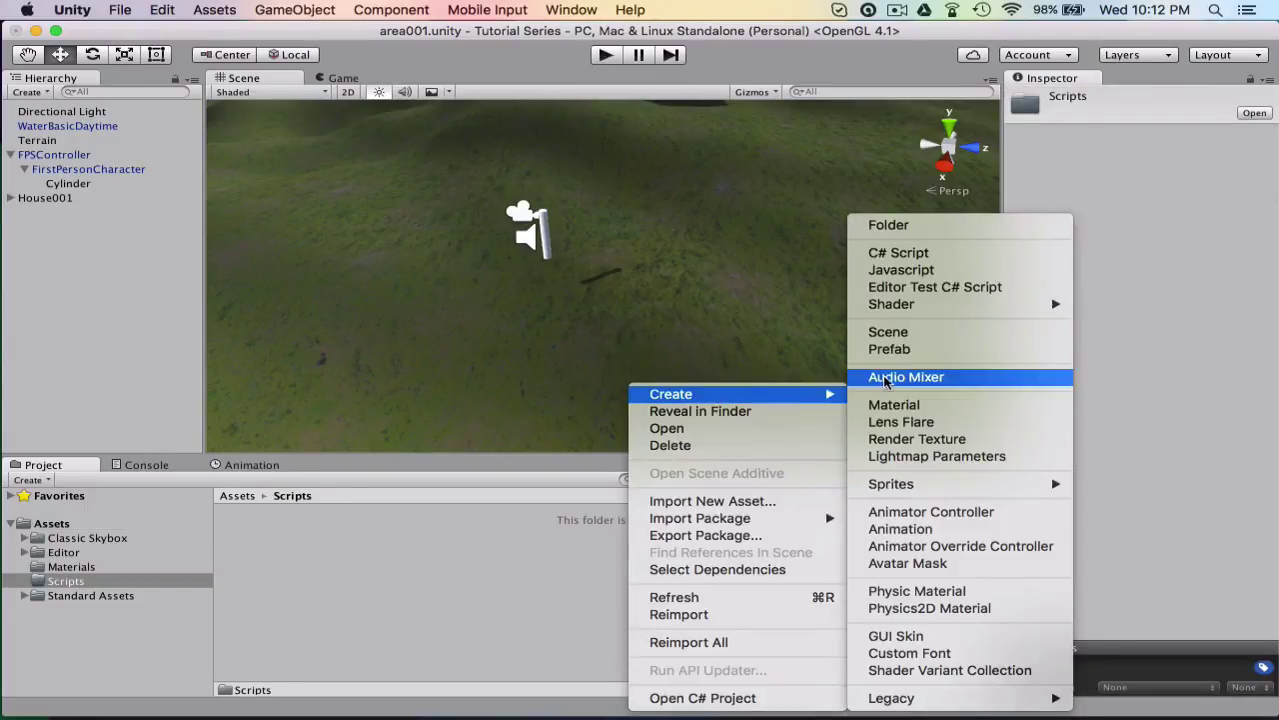
{"action": "left_click", "coordinate": [880, 272]}
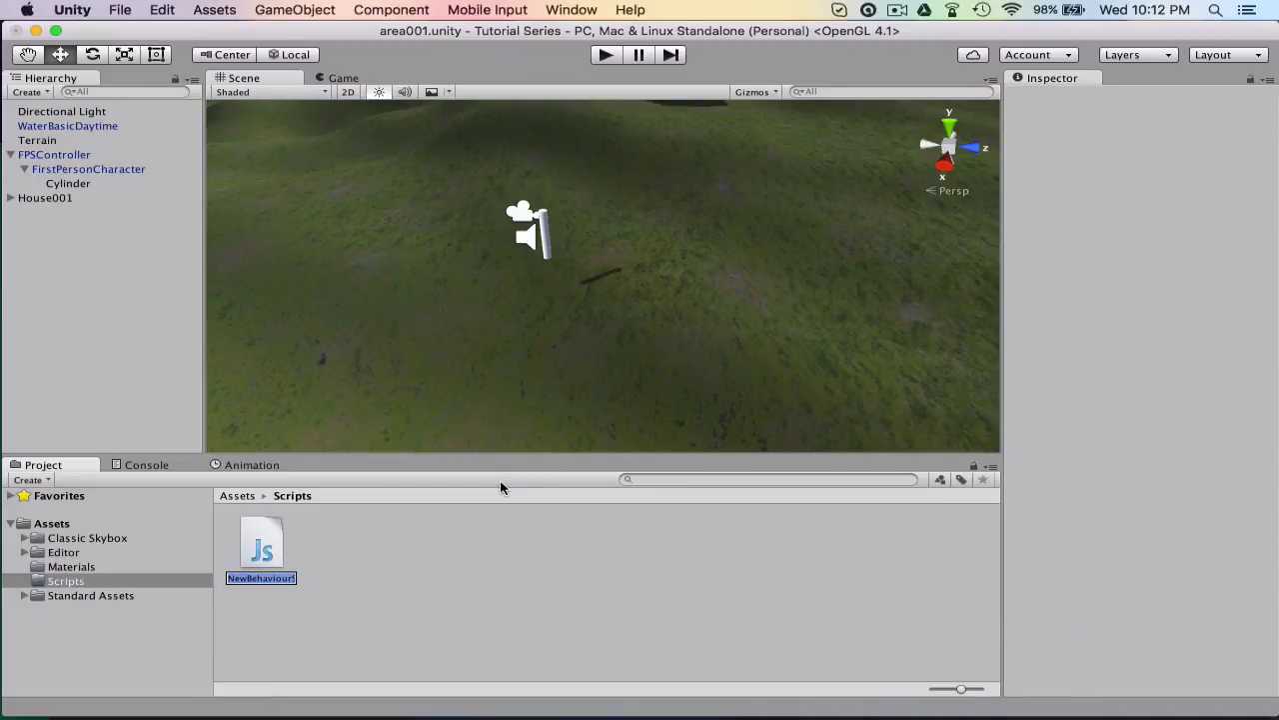
{"action": "type", "text": "AnimateWeapon"}
{"action": "key", "text": "Return"}
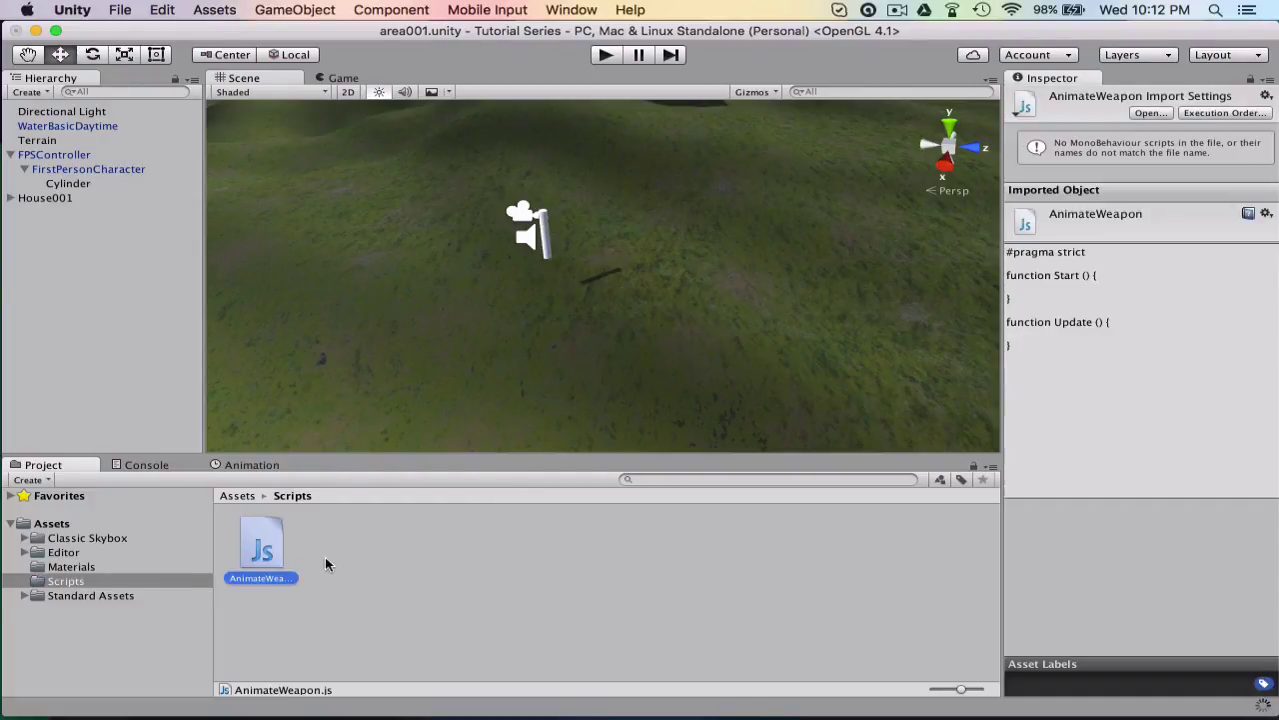
Open AnimateWeapon.js in MonoDevelop, dismiss the project-load error, and close its tab
{"action": "double_click", "coordinate": [260, 563]}
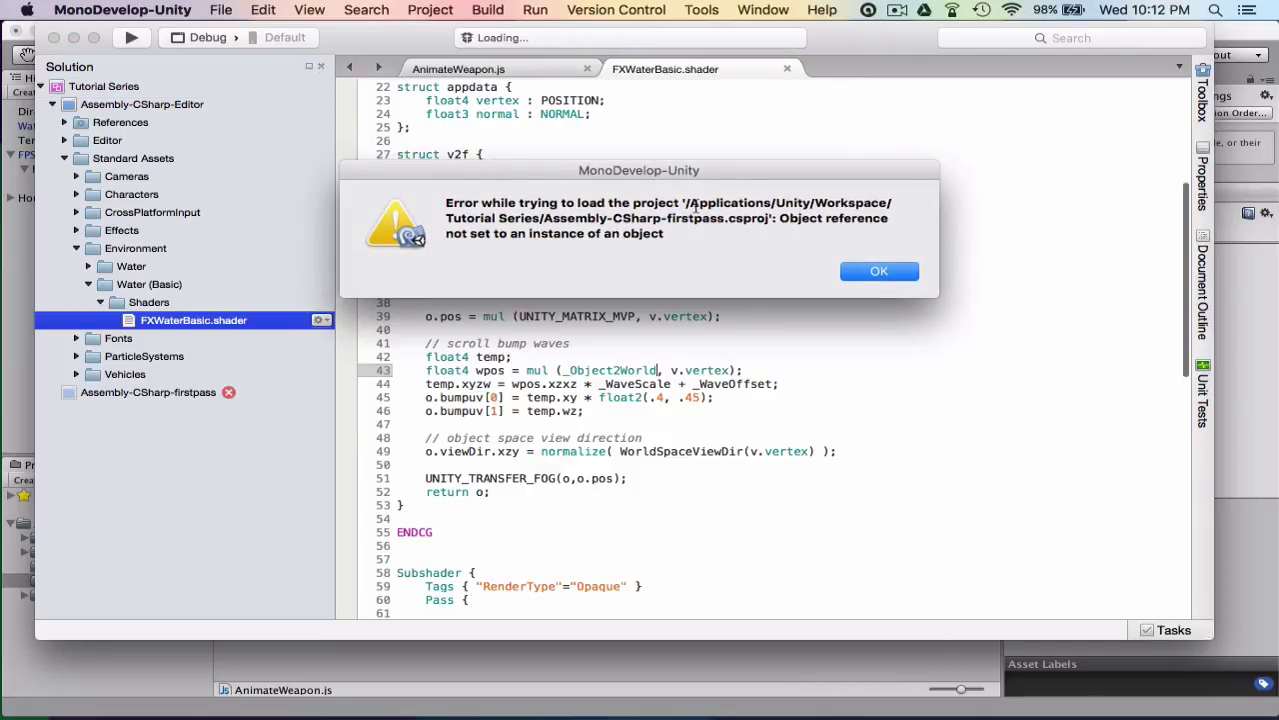
{"action": "left_click", "coordinate": [858, 272]}
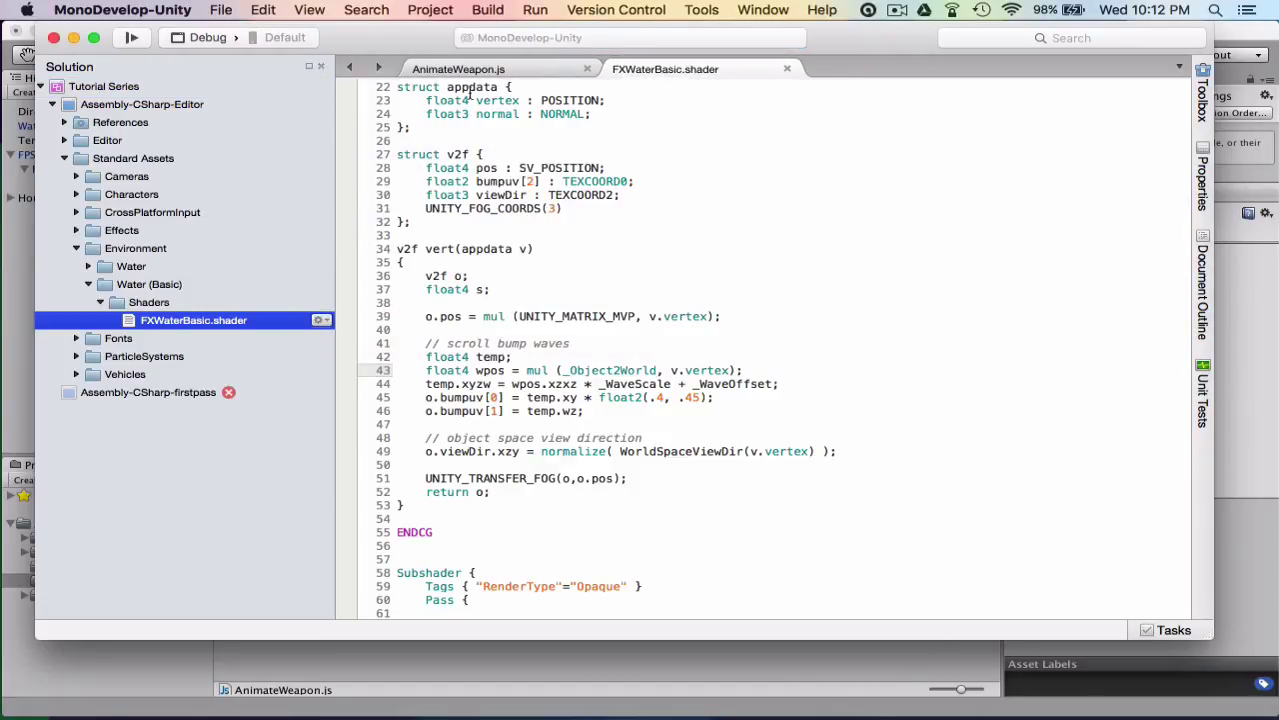
{"action": "left_click", "coordinate": [587, 69]}
{"action": "left_click", "coordinate": [650, 680]}
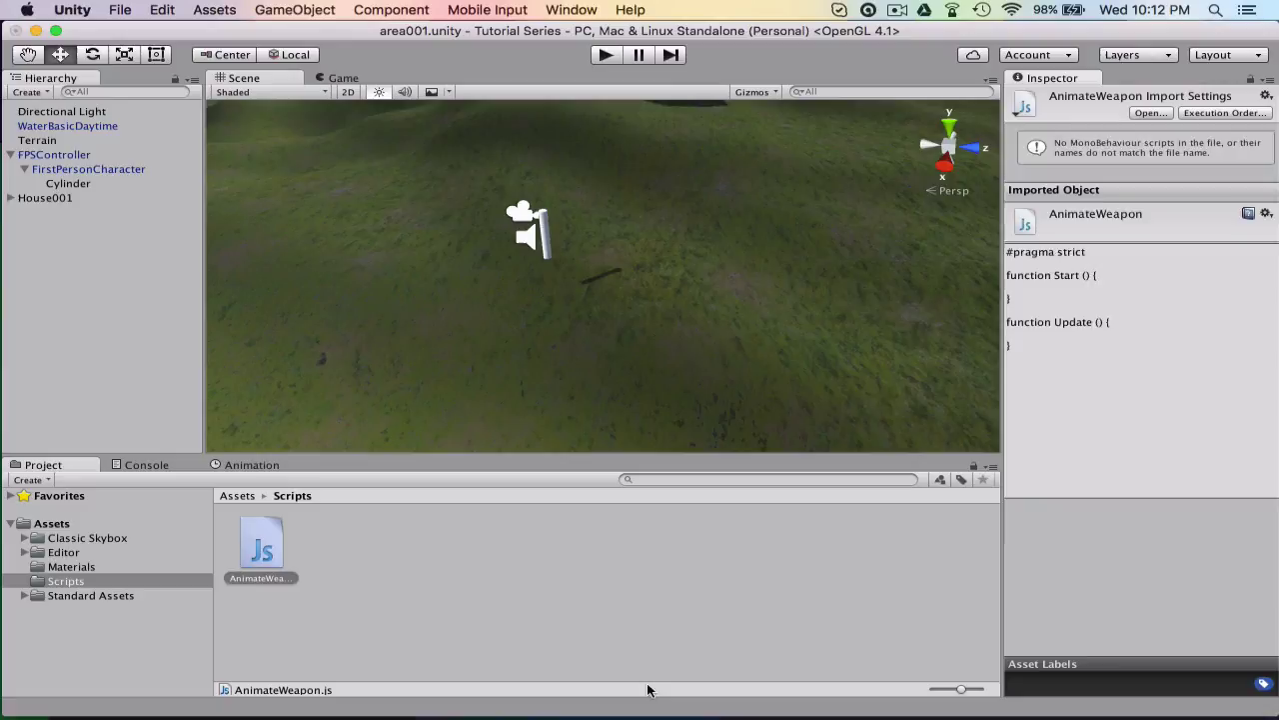
Reopen AnimateWeapon.js and delete the #pragma strict line and the Start function
{"action": "double_click", "coordinate": [276, 549]}
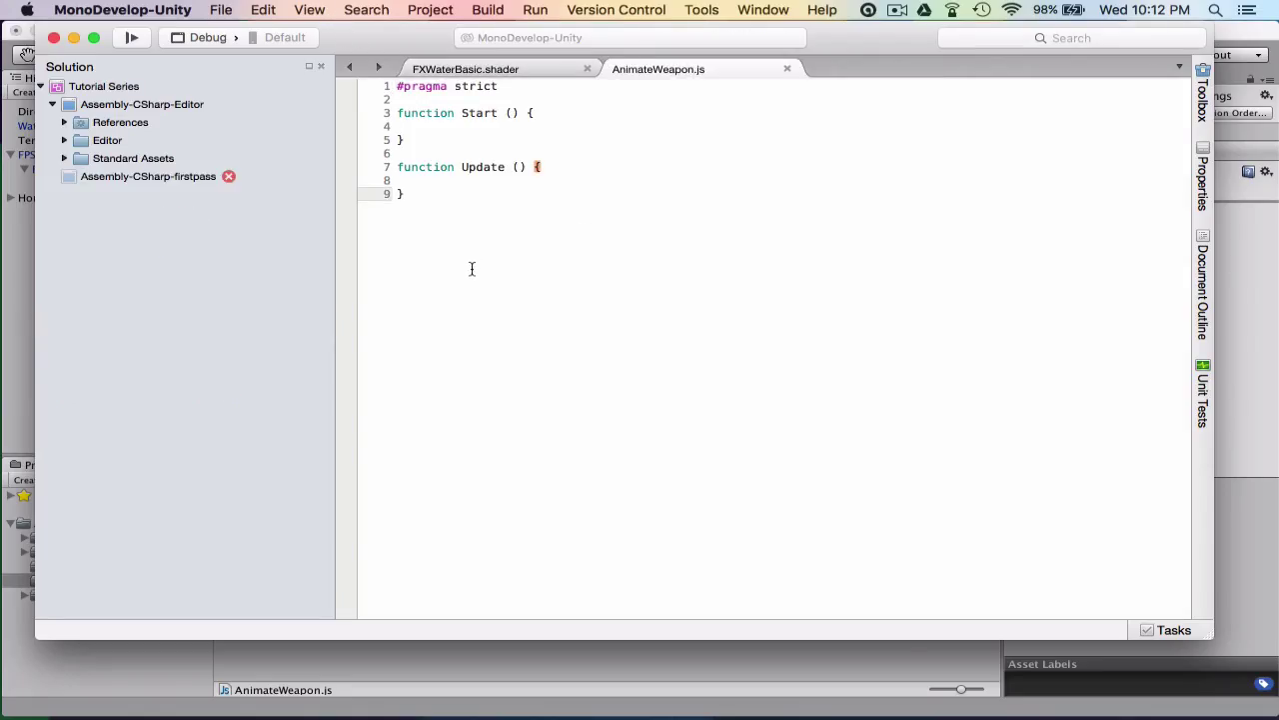
{"action": "key", "text": "super+a"}
{"action": "key", "text": "BackSpace"}
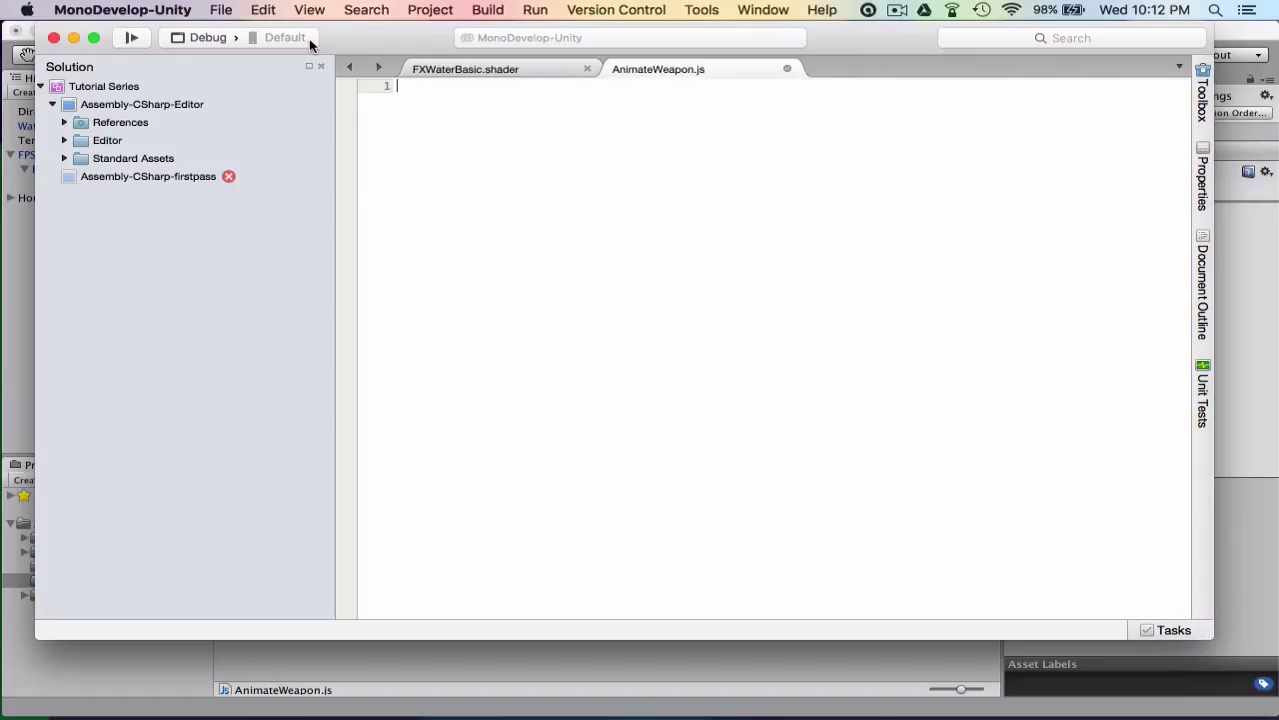
{"action": "key", "text": "super+z"}
{"action": "left_click", "coordinate": [536, 113]}
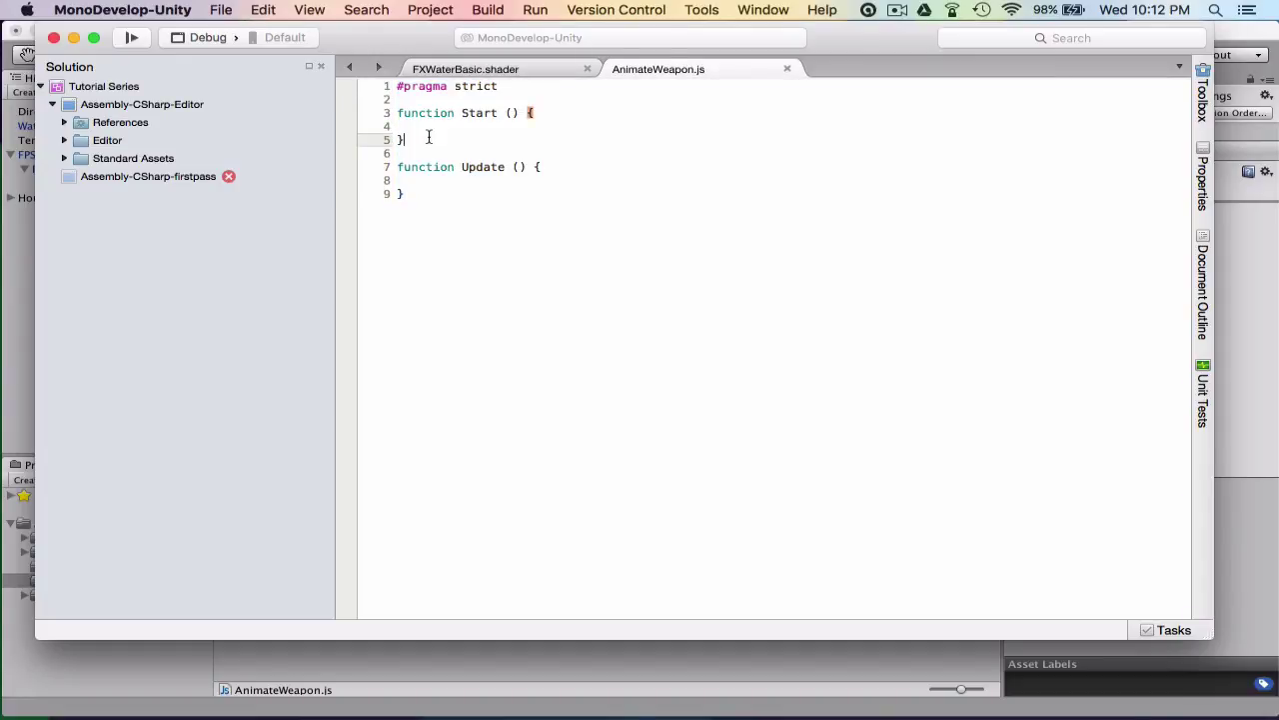
{"action": "left_click", "coordinate": [398, 86]}
{"action": "key", "text": "shift+Down"}
{"action": "key", "text": "shift+Down"}
{"action": "key", "text": "shift+Down"}
{"action": "key", "text": "shift+Down"}
{"action": "key", "text": "shift+Down"}
{"action": "key", "text": "BackSpace"}
{"action": "key", "text": "Down"}
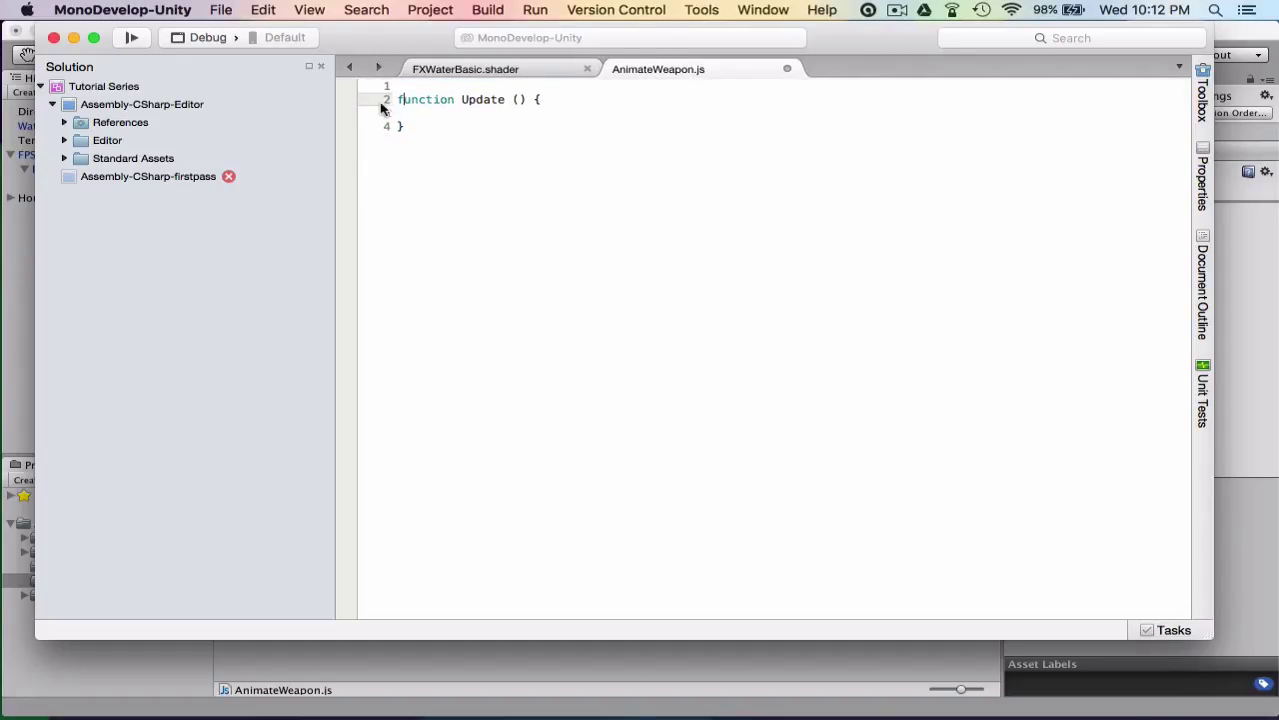
{"action": "key", "text": "BackSpace"}
Write an if (Input.GetButtonDown("Attack")) condition inside Update and save
{"action": "left_click", "coordinate": [452, 101]}
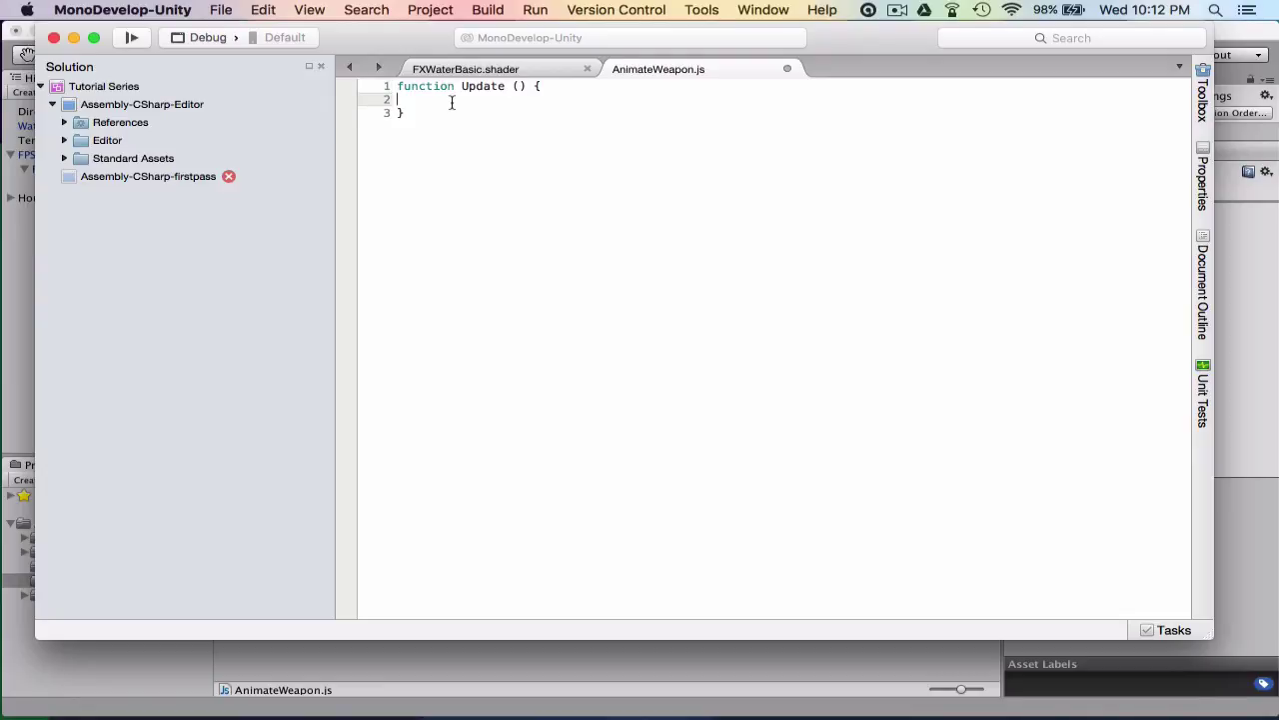
{"action": "type", "text": "if()"}
{"action": "left_click", "coordinate": [511, 86]}
{"action": "key", "text": "BackSpace"}
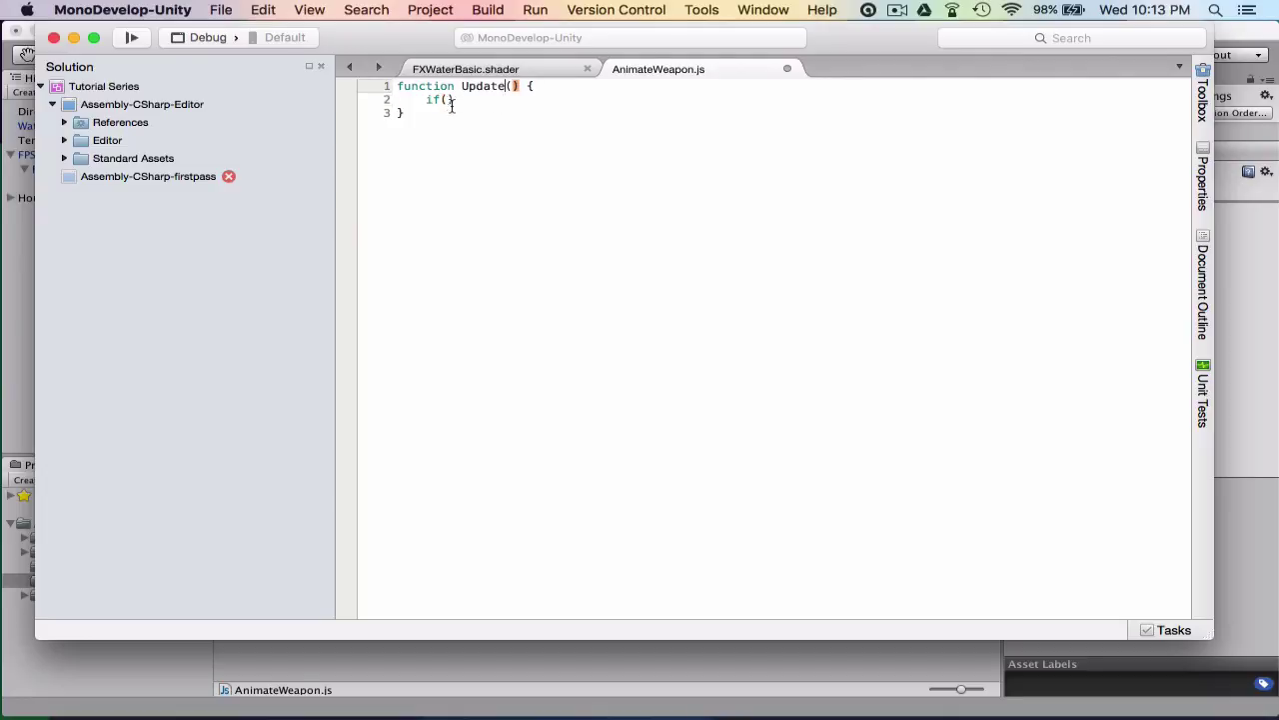
{"action": "left_click", "coordinate": [445, 100]}
{"action": "type", "text": "Input."}
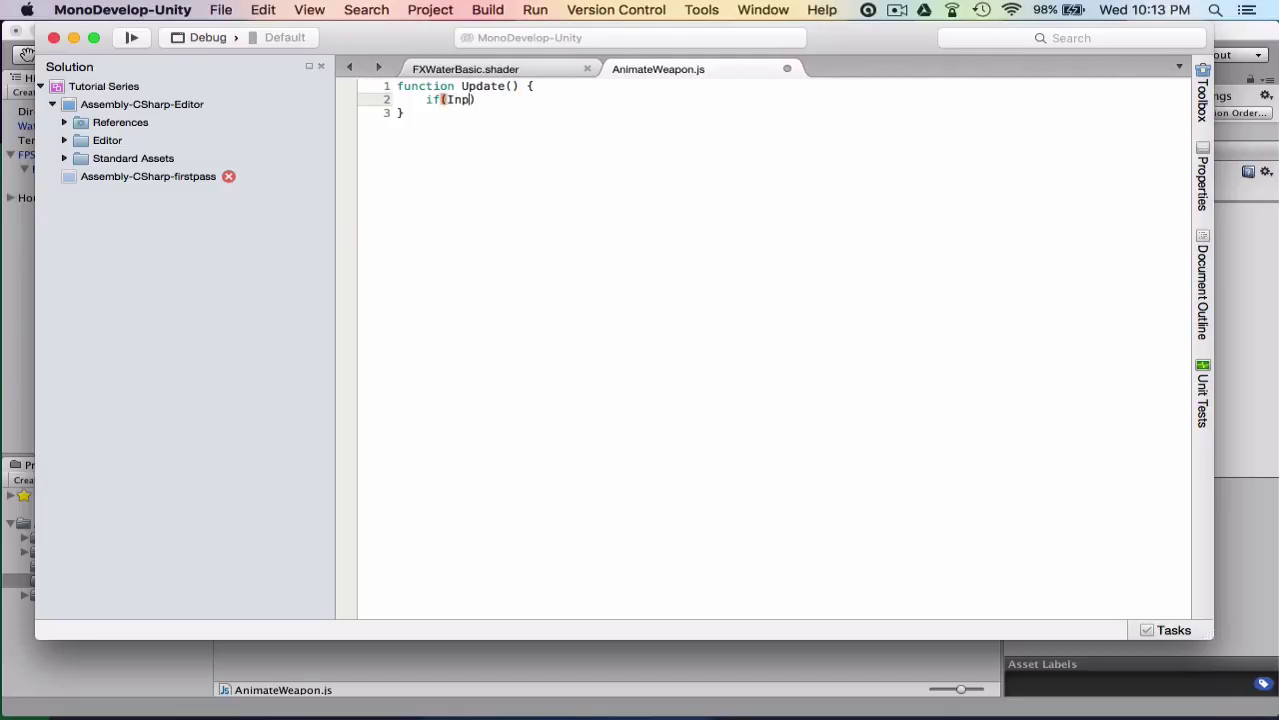
{"action": "type", "text": "GetButtonDown"}
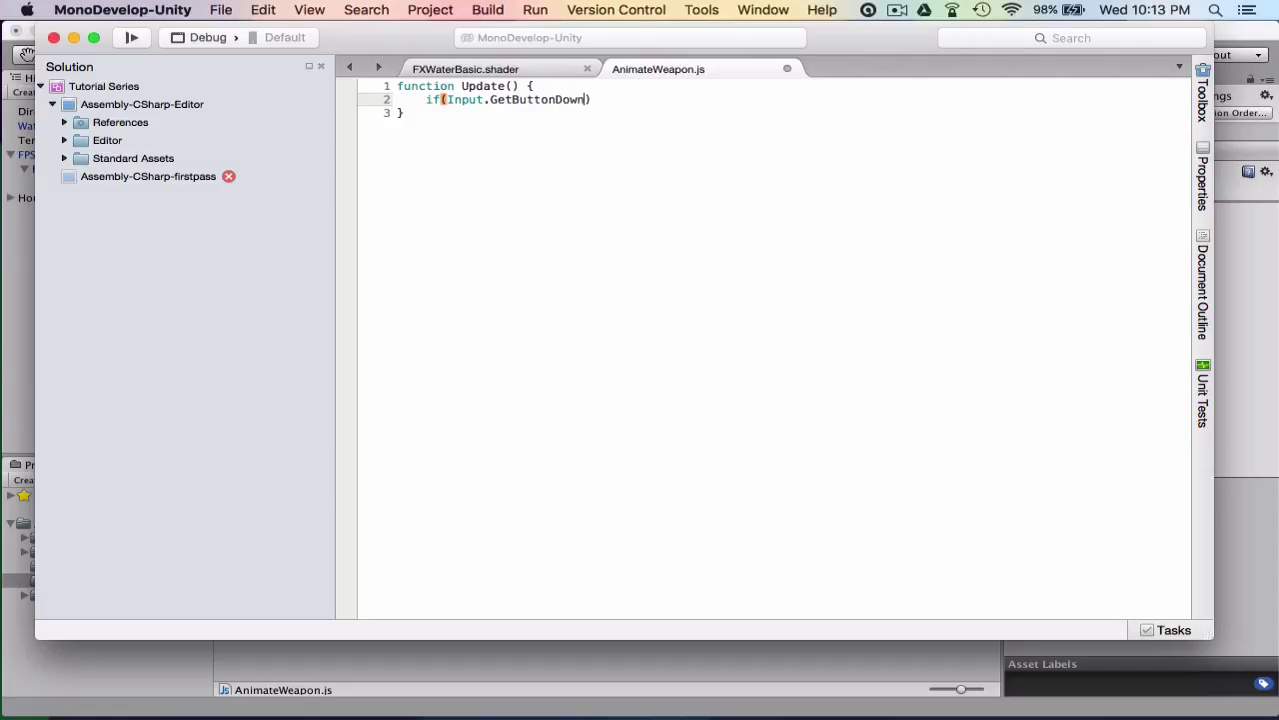
{"action": "type", "text": "("}
{"action": "type", "text": "\""}
{"action": "type", "text": "S"}
{"action": "type", "text": "ttack"}
{"action": "key", "text": "super+s"}
Add the if block body calling GetComponent.<Animation>().Play("WeaponAttack");
{"action": "left_click", "coordinate": [669, 104]}
{"action": "type", "text": "{"}
{"action": "key", "text": "Return"}
{"action": "type", "text": "}"}
{"action": "key", "text": "Left"}
{"action": "key", "text": "Return"}
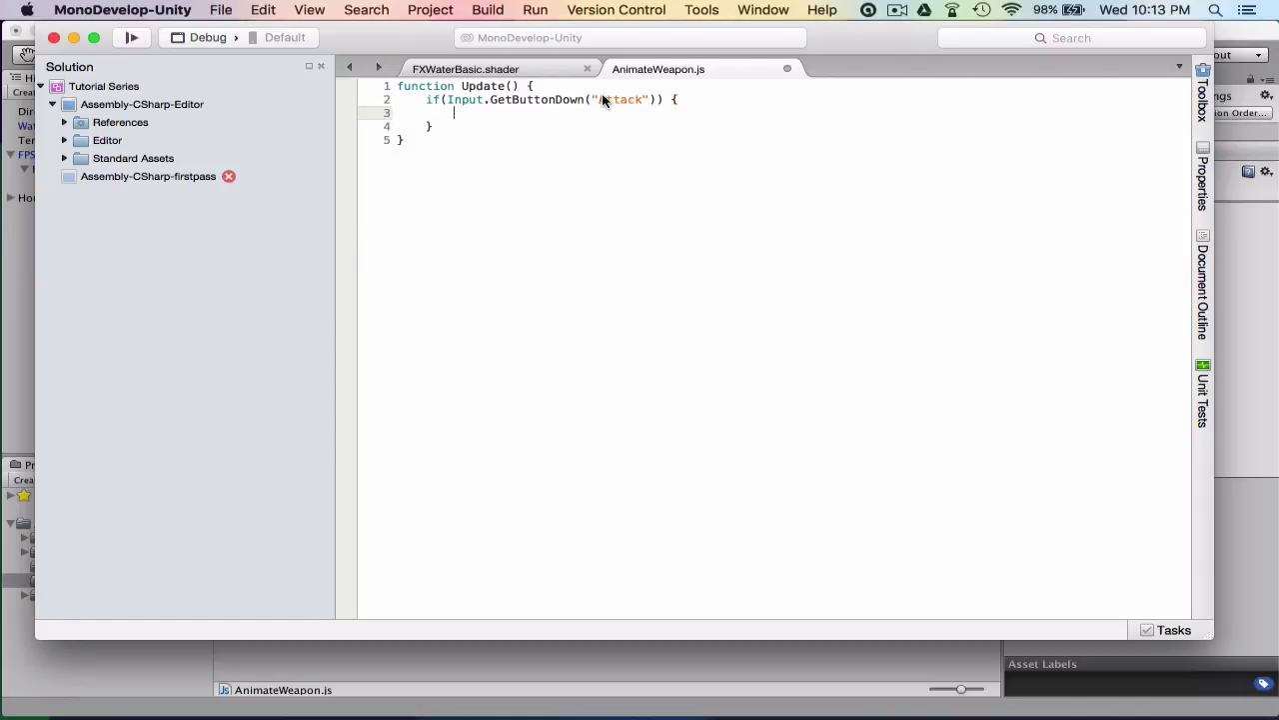
{"action": "type", "text": "GetComponen"}
{"action": "type", "text": "t.<>"}
{"action": "type", "text": "Animation>"}
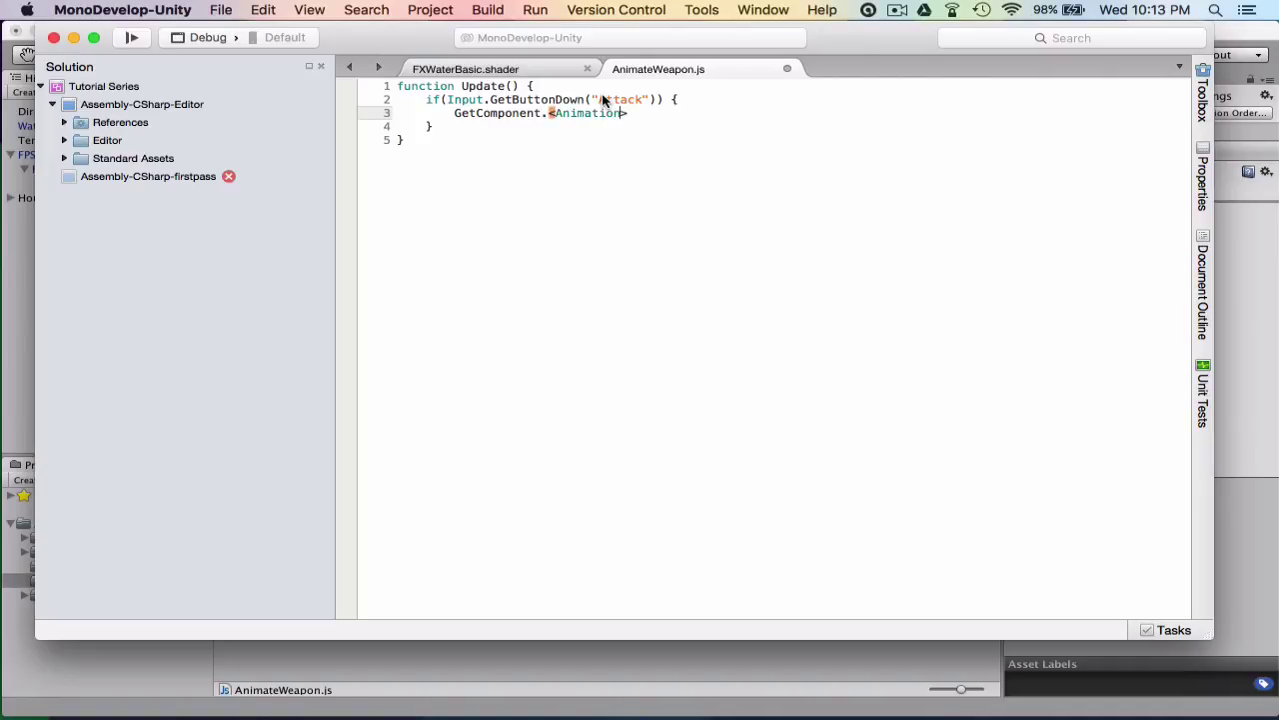
{"action": "left_click", "coordinate": [549, 108]}
{"action": "type", "text": "()."}
{"action": "type", "text": "Play()"}
{"action": "type", "text": "\"\""}
{"action": "type", "text": "Weapon"}
{"action": "key", "text": "BackSpace"}
{"action": "key", "text": "BackSpace"}
{"action": "key", "text": "BackSpace"}
{"action": "key", "text": "BackSpace"}
{"action": "type", "text": "Wapo"}
{"action": "key", "text": "BackSpace"}
{"action": "key", "text": "BackSpace"}
{"action": "key", "text": "BackSpace"}
{"action": "type", "text": "eaponAttack\")"}
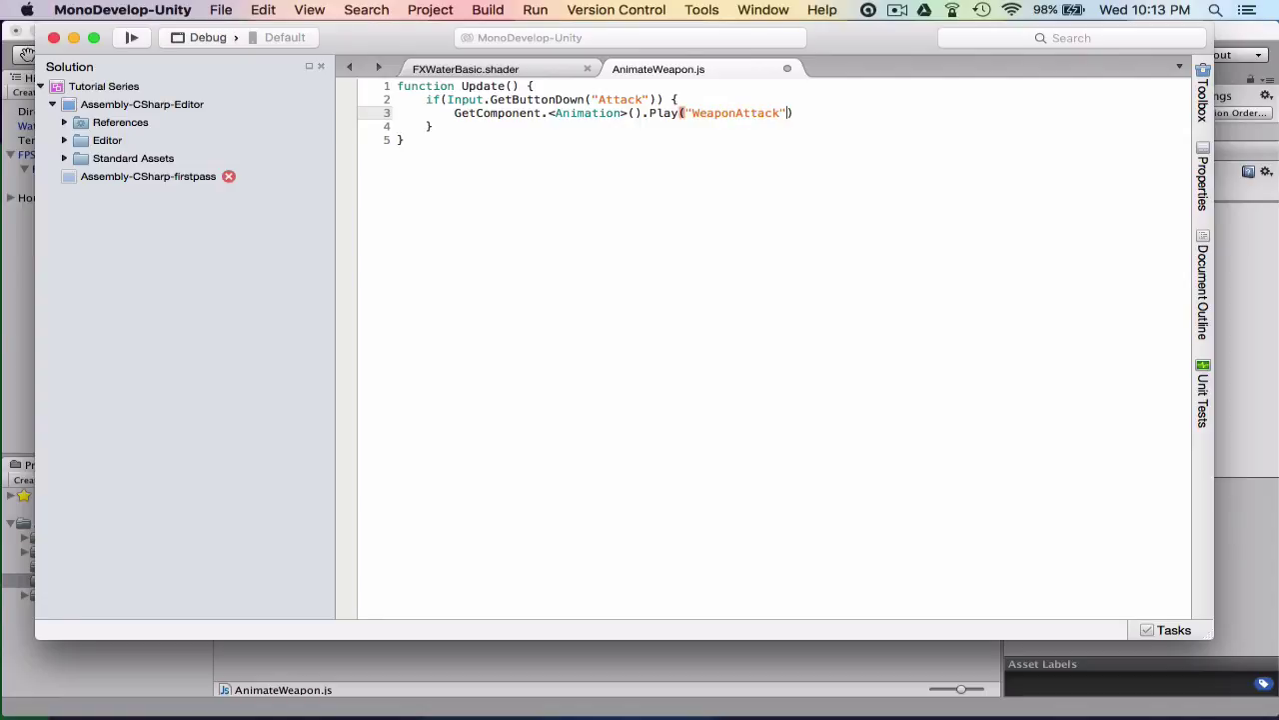
{"action": "type", "text": ";"}
Review the GetButtonDown and Play calls, then return to Unity
{"action": "left_click_drag", "start_coordinate": [488, 100], "coordinate": [642, 100]}
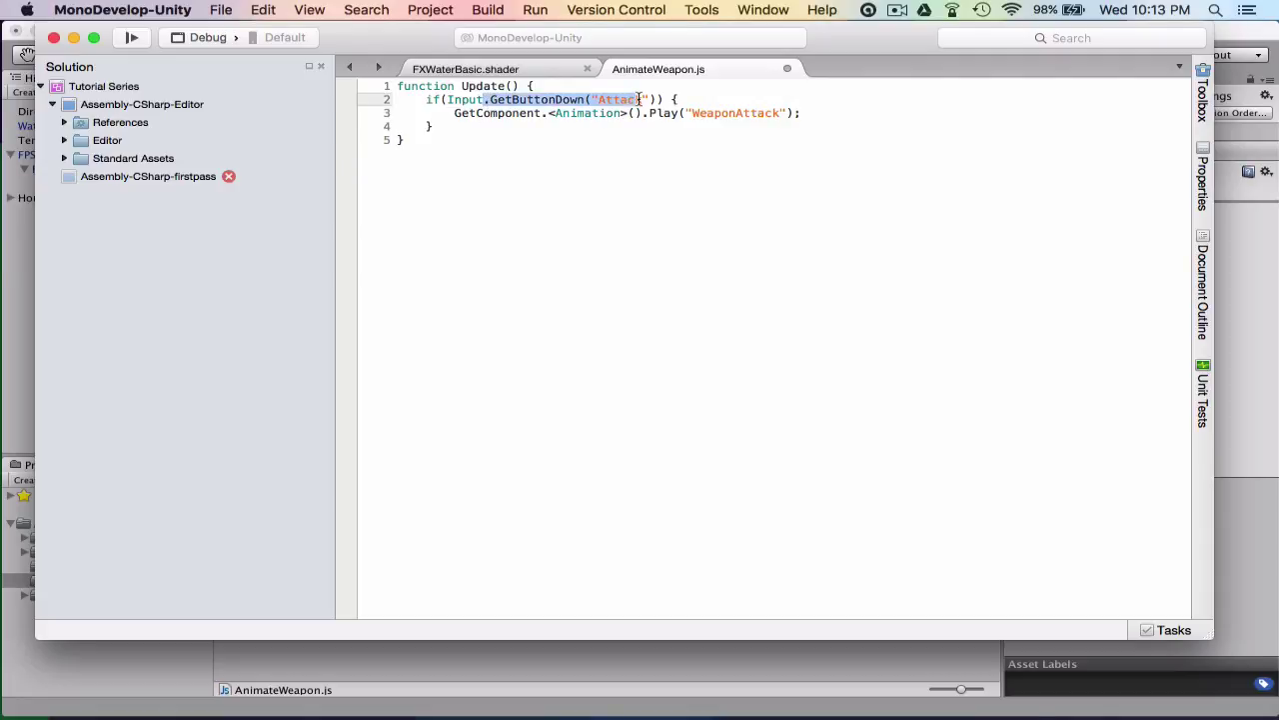
{"action": "double_click", "coordinate": [617, 100]}
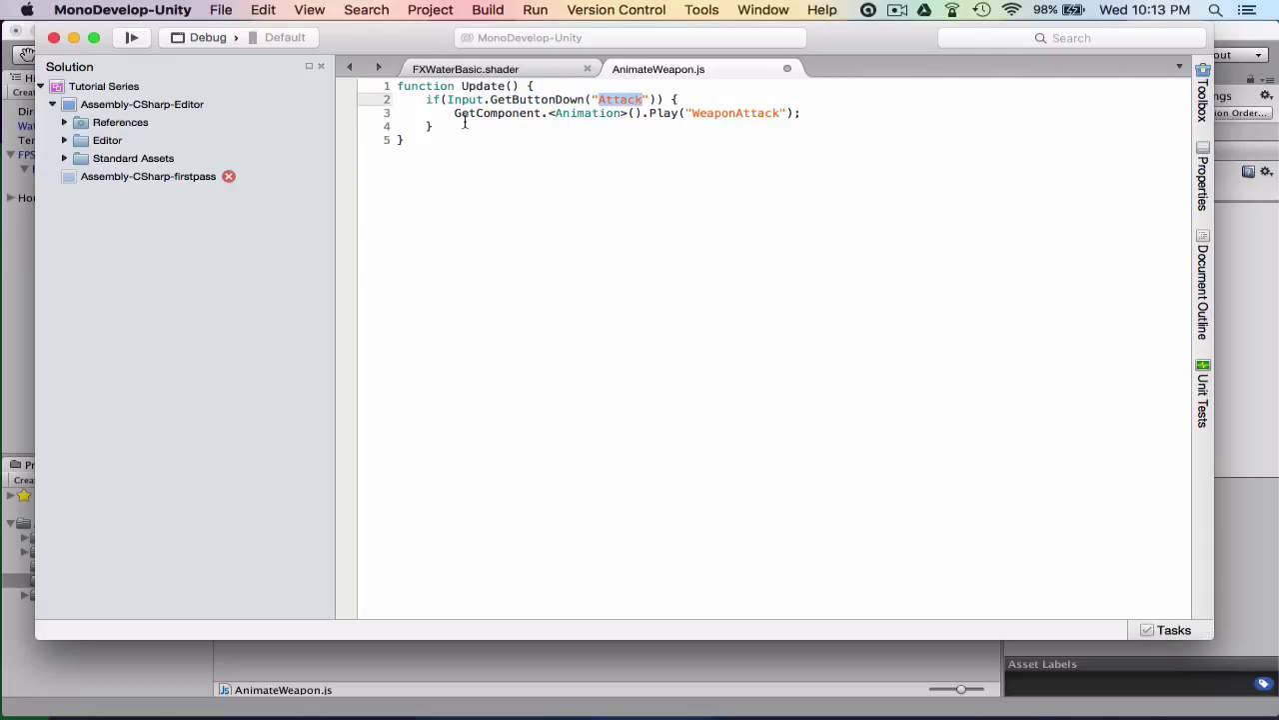
{"action": "left_click_drag", "start_coordinate": [455, 113], "coordinate": [773, 113]}
{"action": "left_click", "coordinate": [781, 112]}
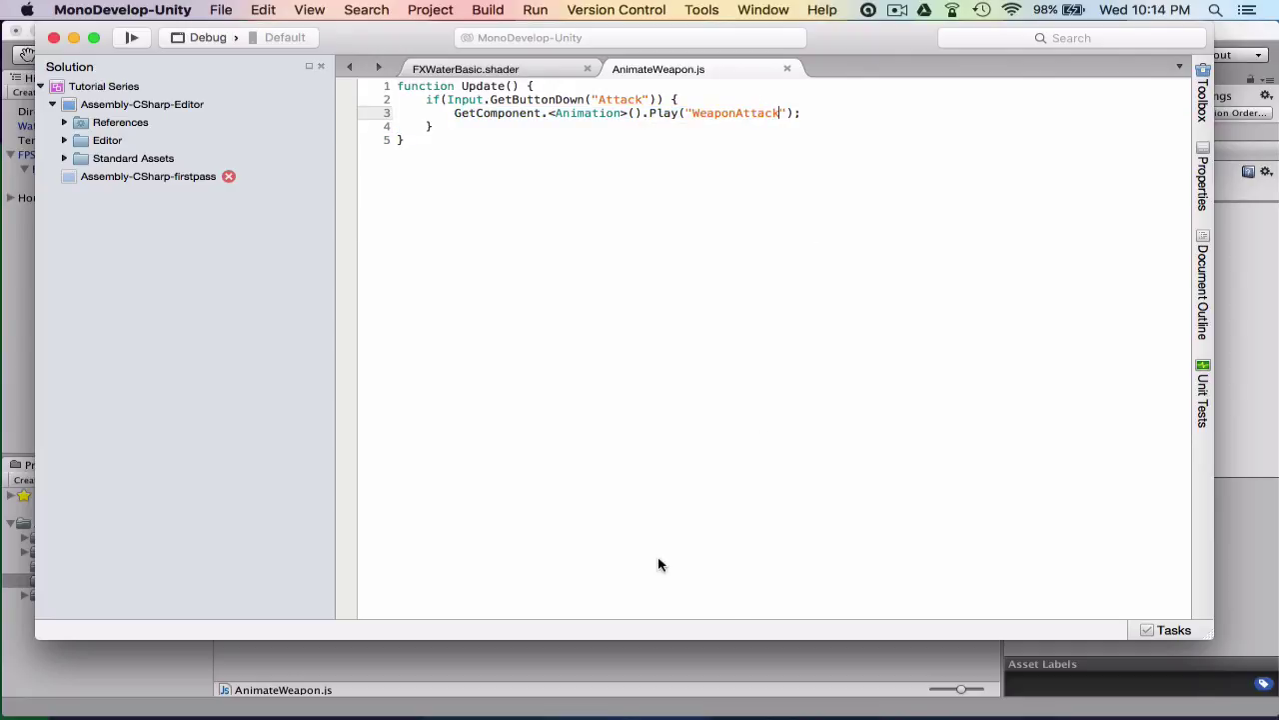
{"action": "left_click", "coordinate": [587, 687]}
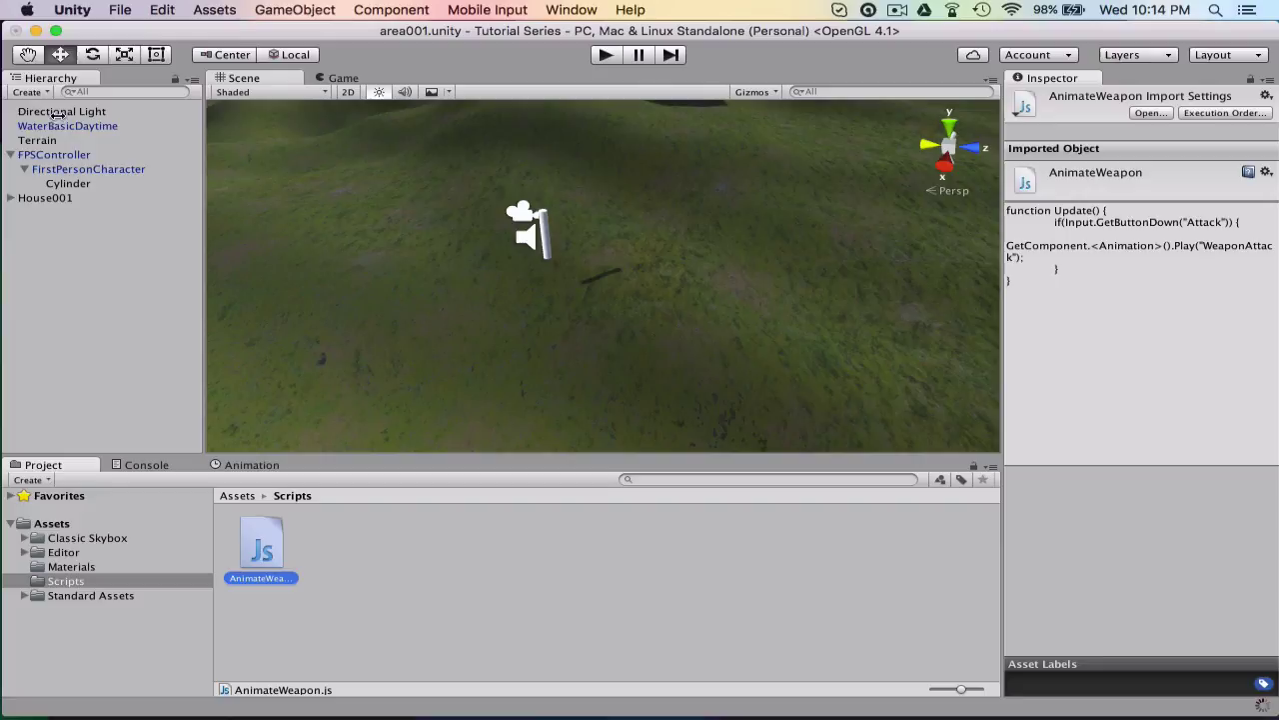
Inspect the Fire1 axis in the Input settings, noting its alternate button mouse 0
{"action": "left_click", "coordinate": [125, 9]}
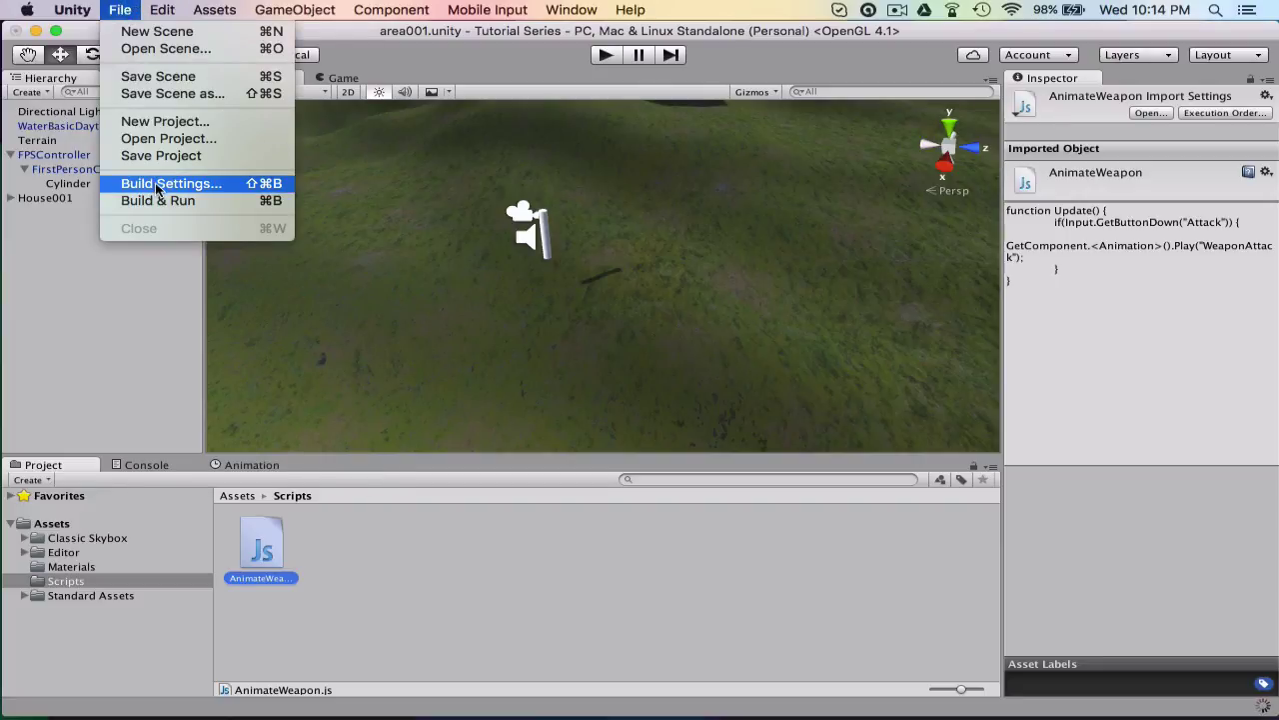
{"action": "mouse_move", "coordinate": [162, 9]}
{"action": "mouse_move", "coordinate": [118, 12]}
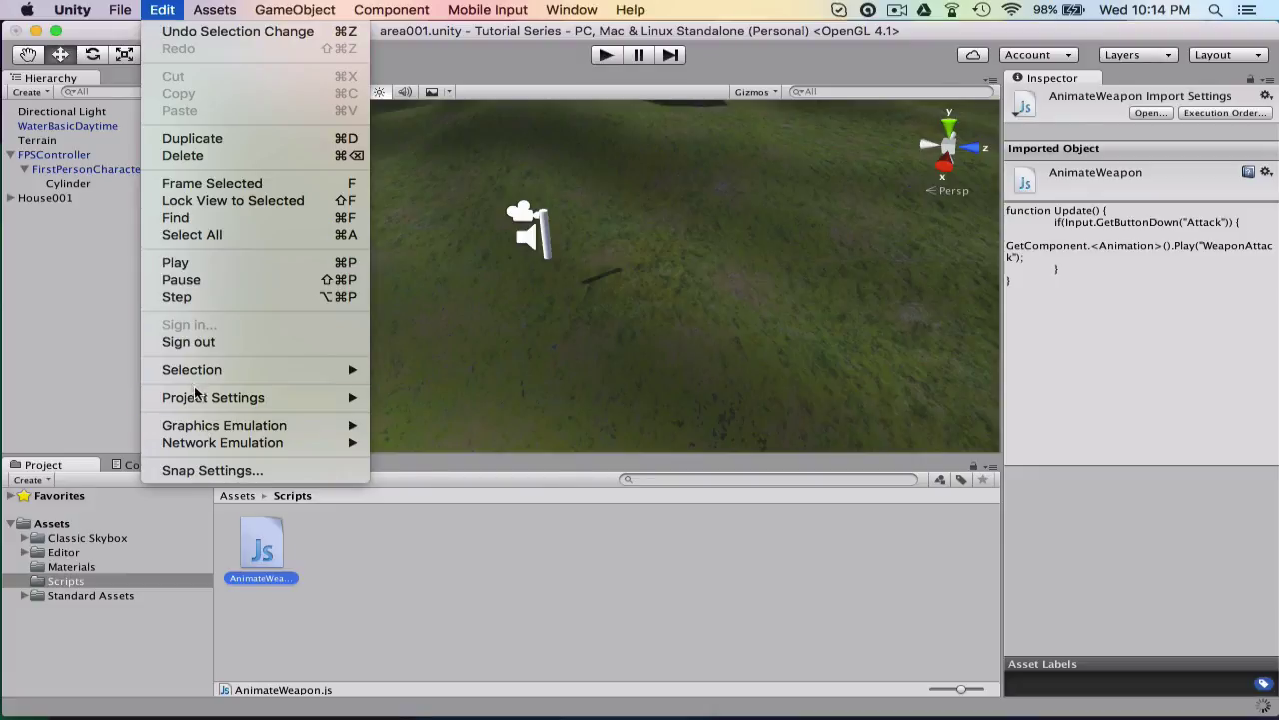
{"action": "mouse_move", "coordinate": [197, 402]}
{"action": "left_click", "coordinate": [407, 396]}
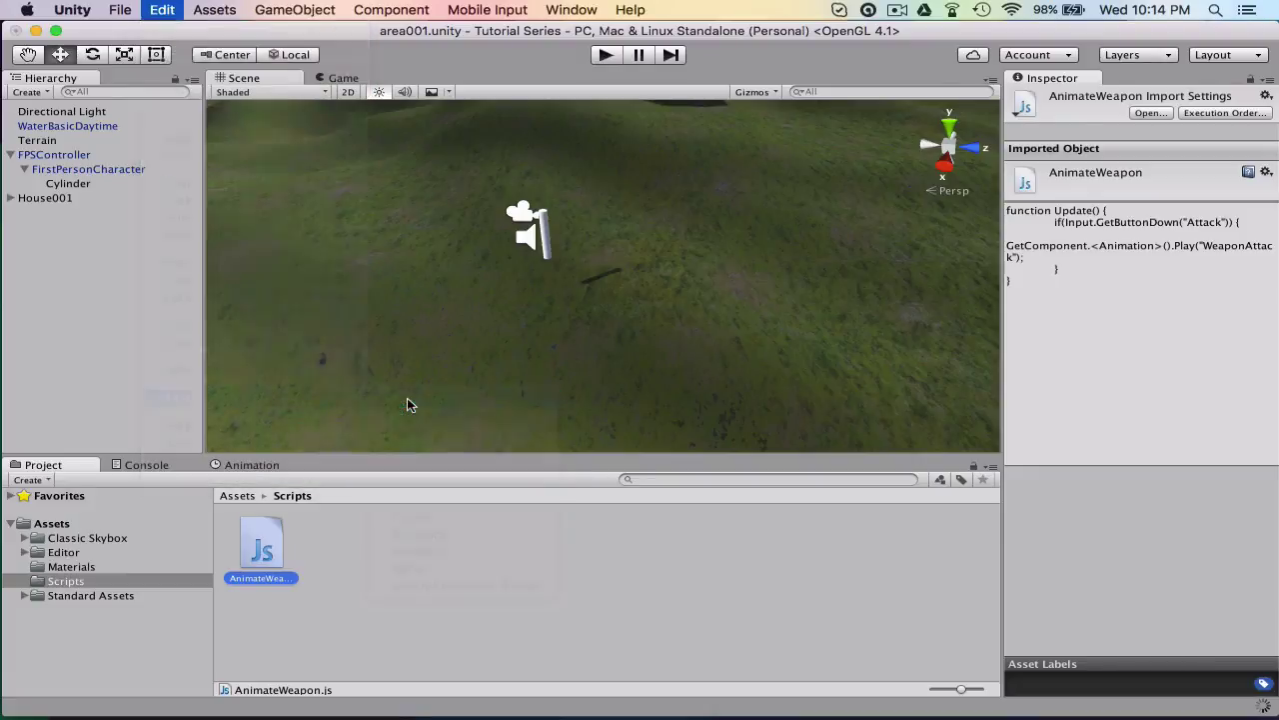
{"action": "left_click", "coordinate": [1030, 138]}
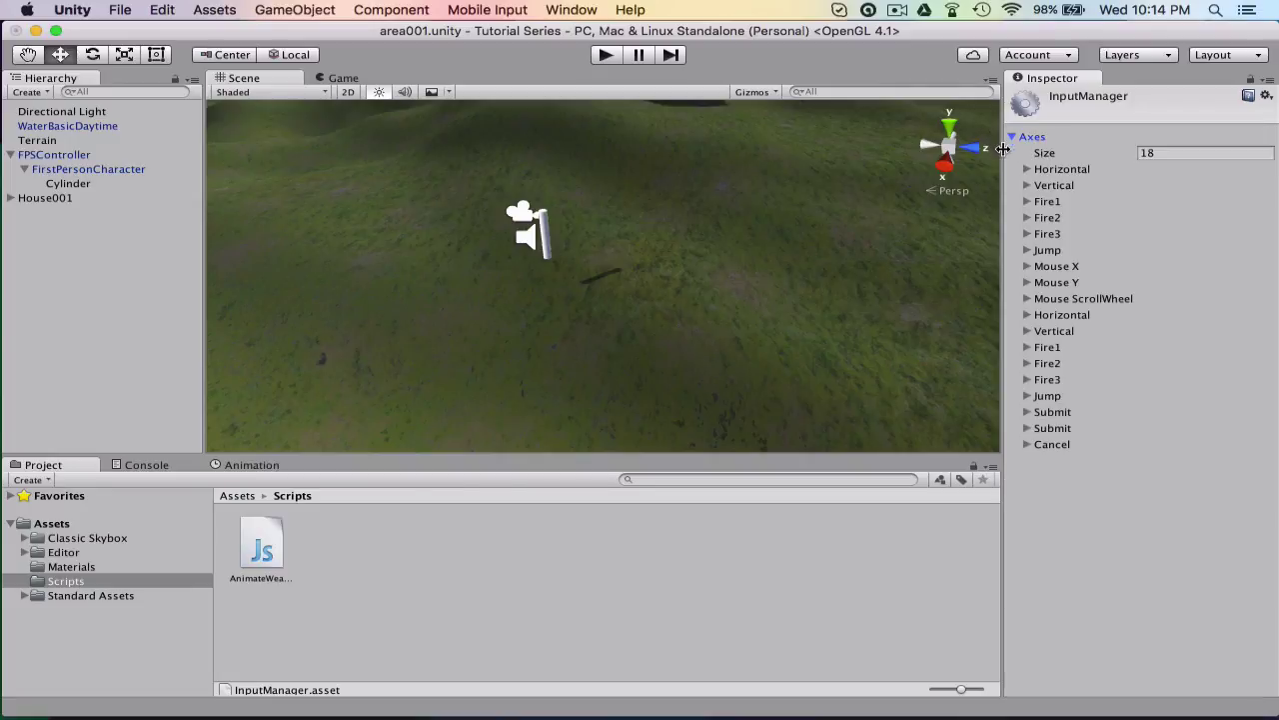
{"action": "left_click", "coordinate": [1046, 202]}
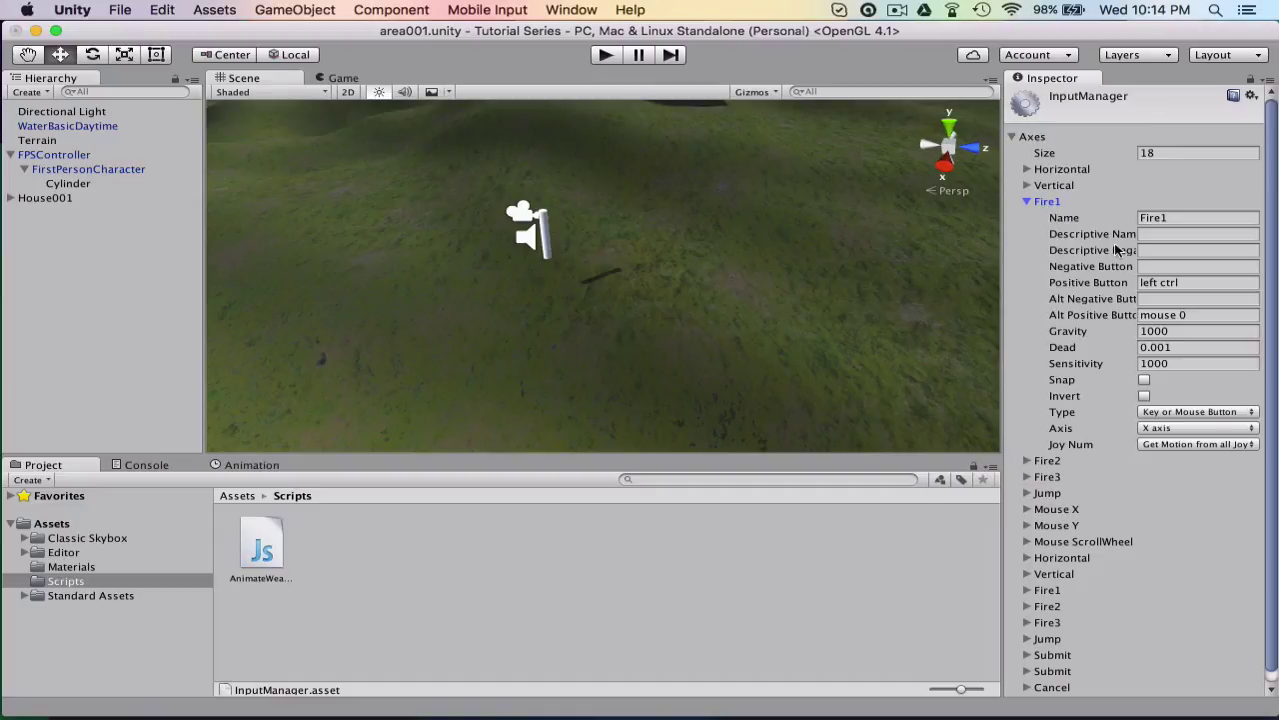
{"action": "scroll", "coordinate": [1118, 250], "scroll_direction": "down", "scroll_amount": 1}
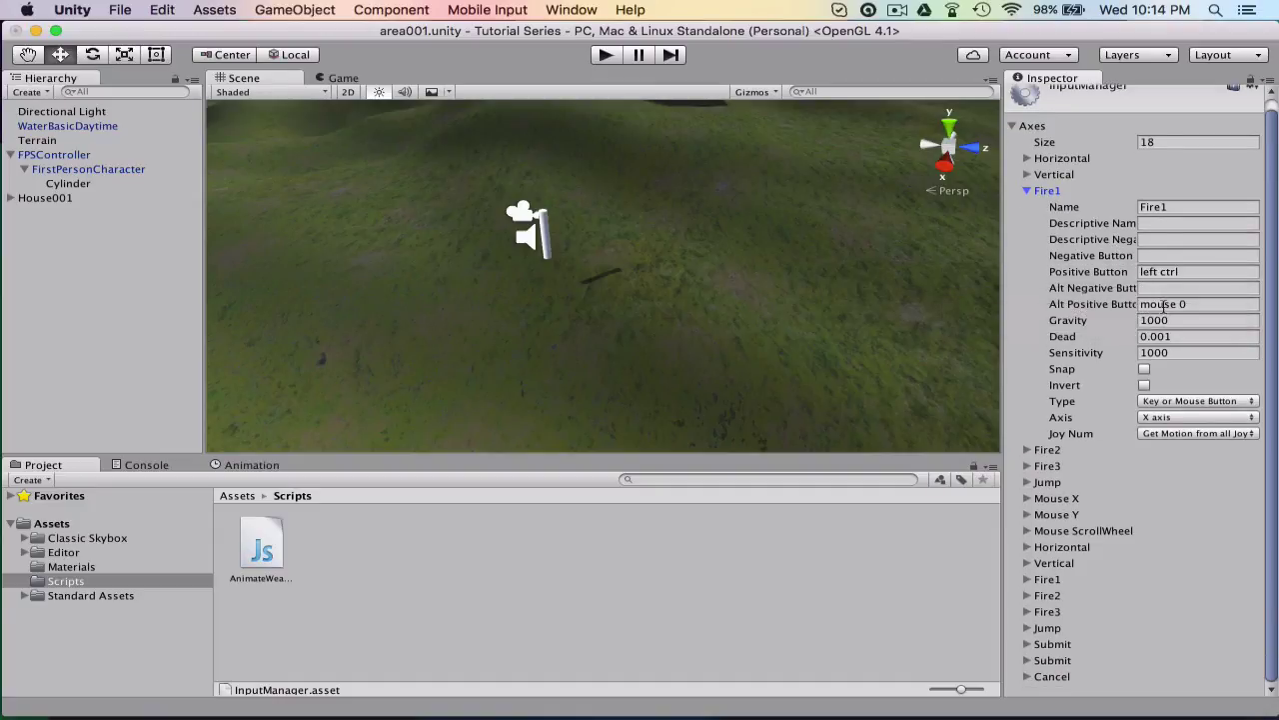
{"action": "left_click", "coordinate": [1110, 311]}
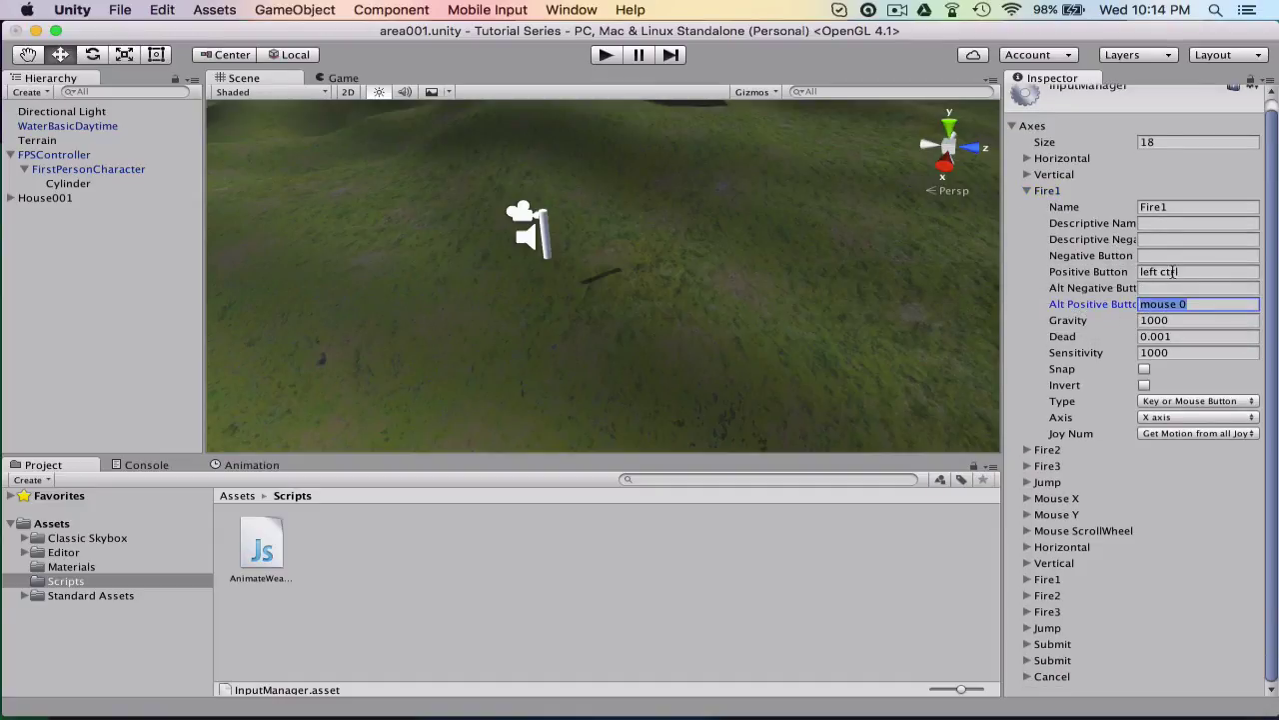
{"action": "left_click", "coordinate": [1027, 190]}
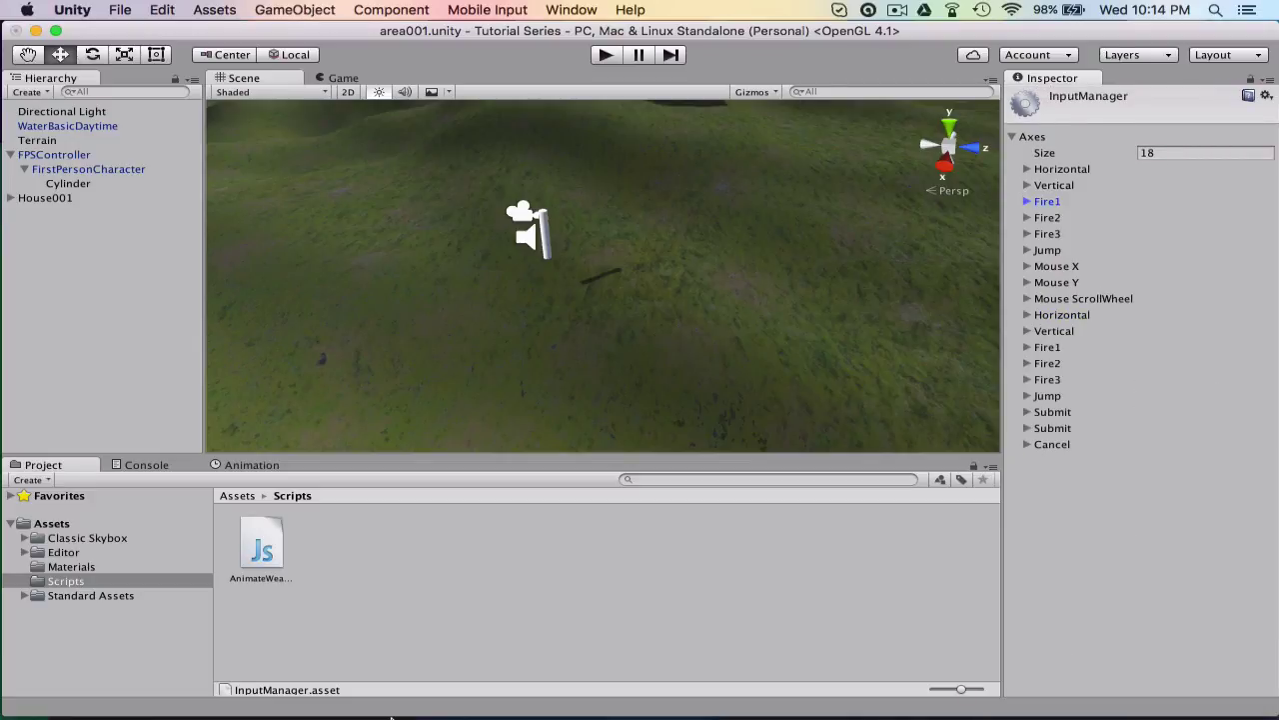
Replace the "Attack" button name with "Fire1" in AnimateWeapon.js, then return to Unity
{"action": "mouse_move", "coordinate": [623, 690]}
{"action": "left_click", "coordinate": [957, 688]}
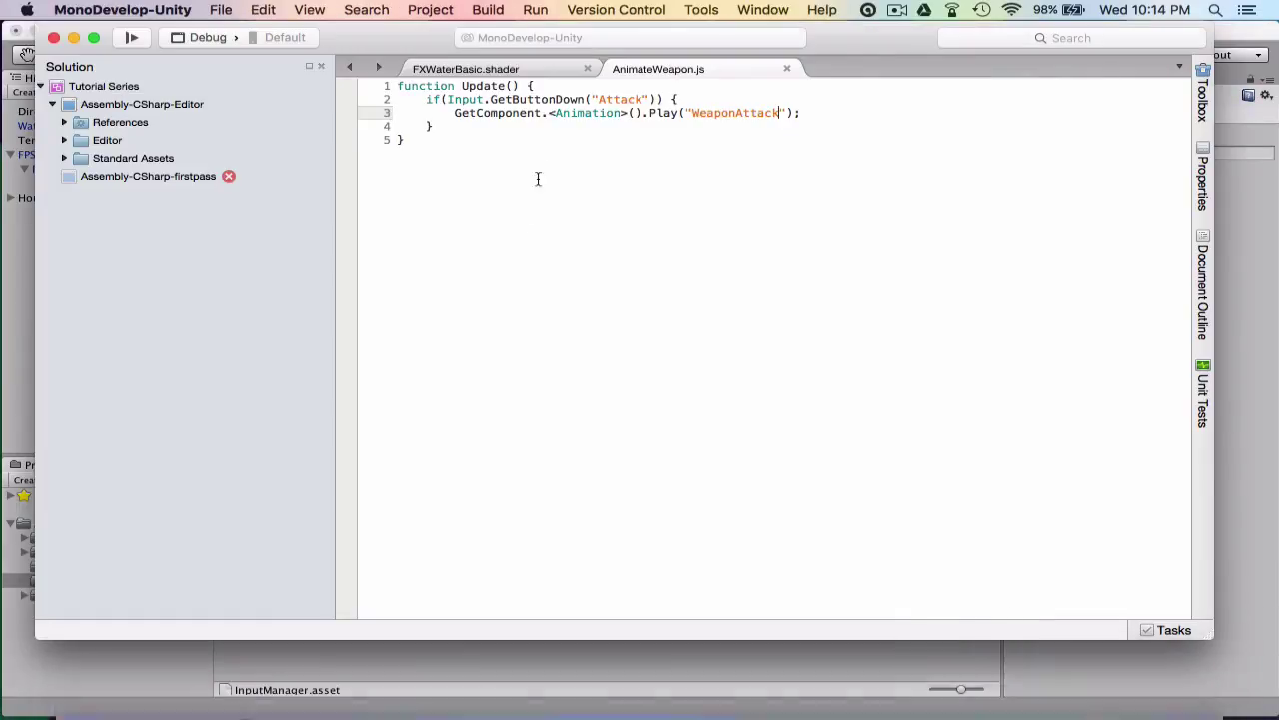
{"action": "double_click", "coordinate": [615, 100]}
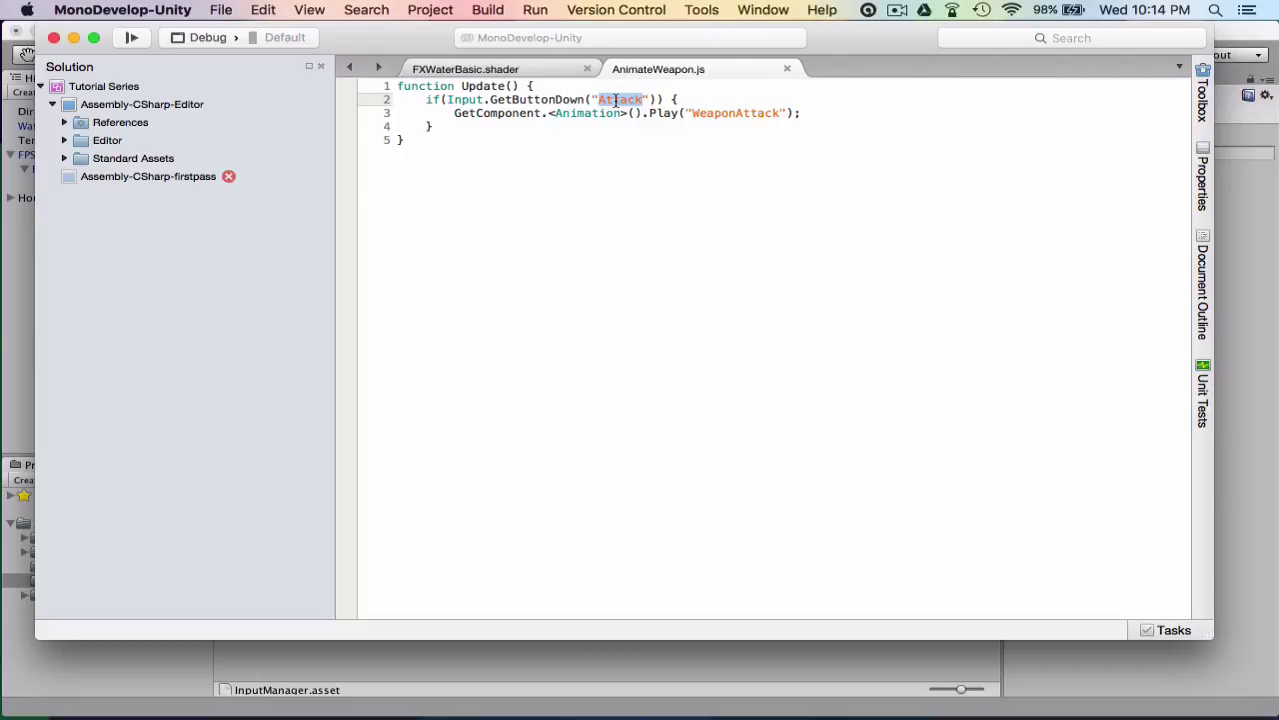
{"action": "type", "text": "Fire1"}
{"action": "left_click", "coordinate": [642, 677]}
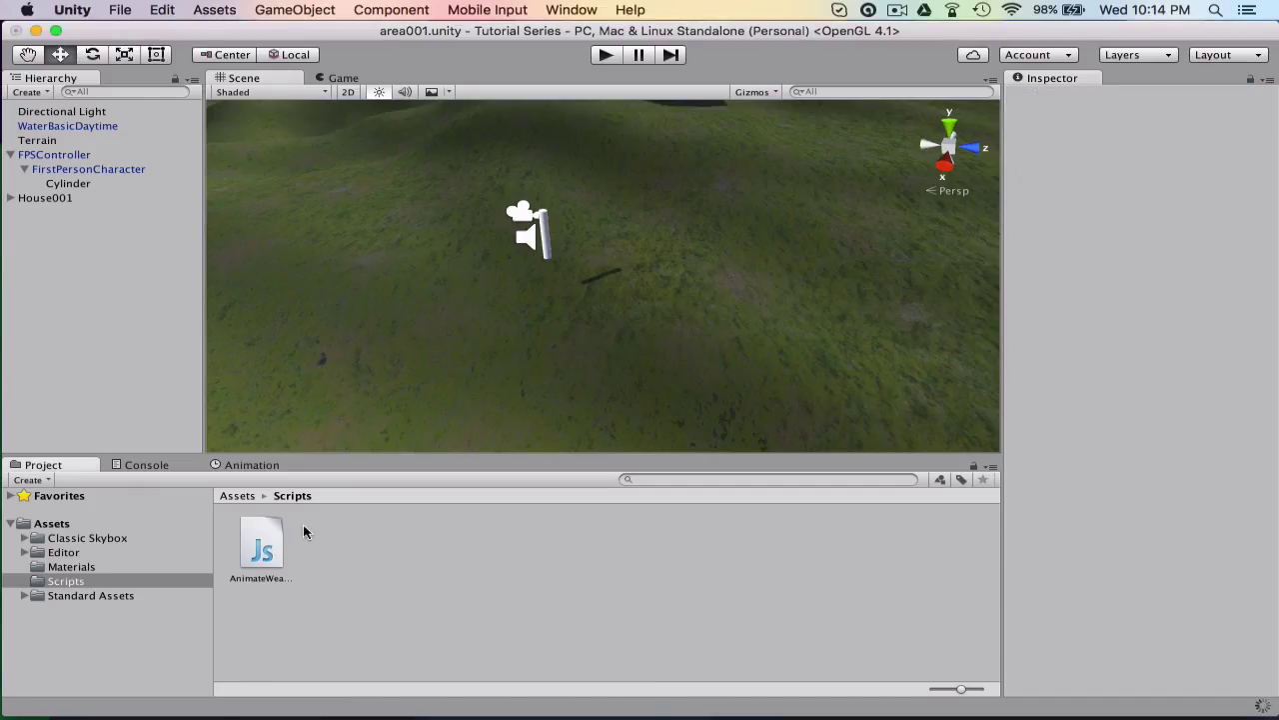
Attach the AnimateWeapon script to the Cylinder
{"action": "left_click", "coordinate": [98, 186]}
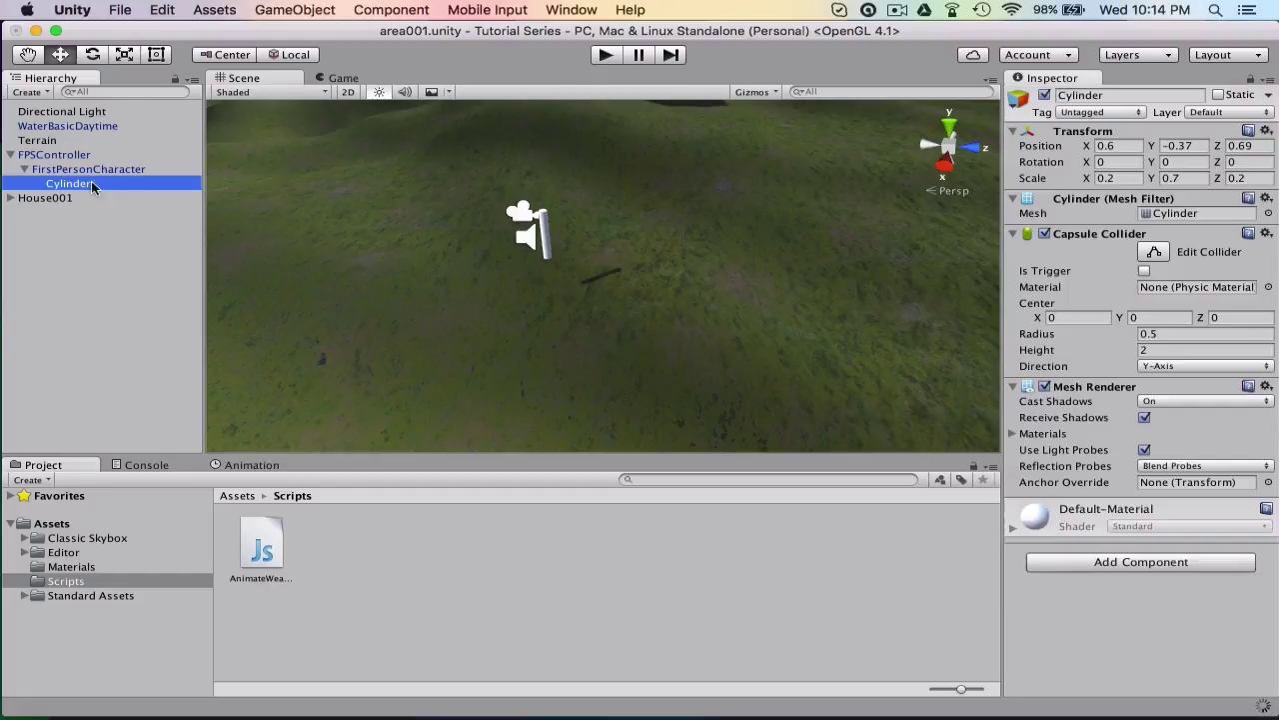
{"action": "left_click_drag", "start_coordinate": [262, 547], "coordinate": [84, 185]}
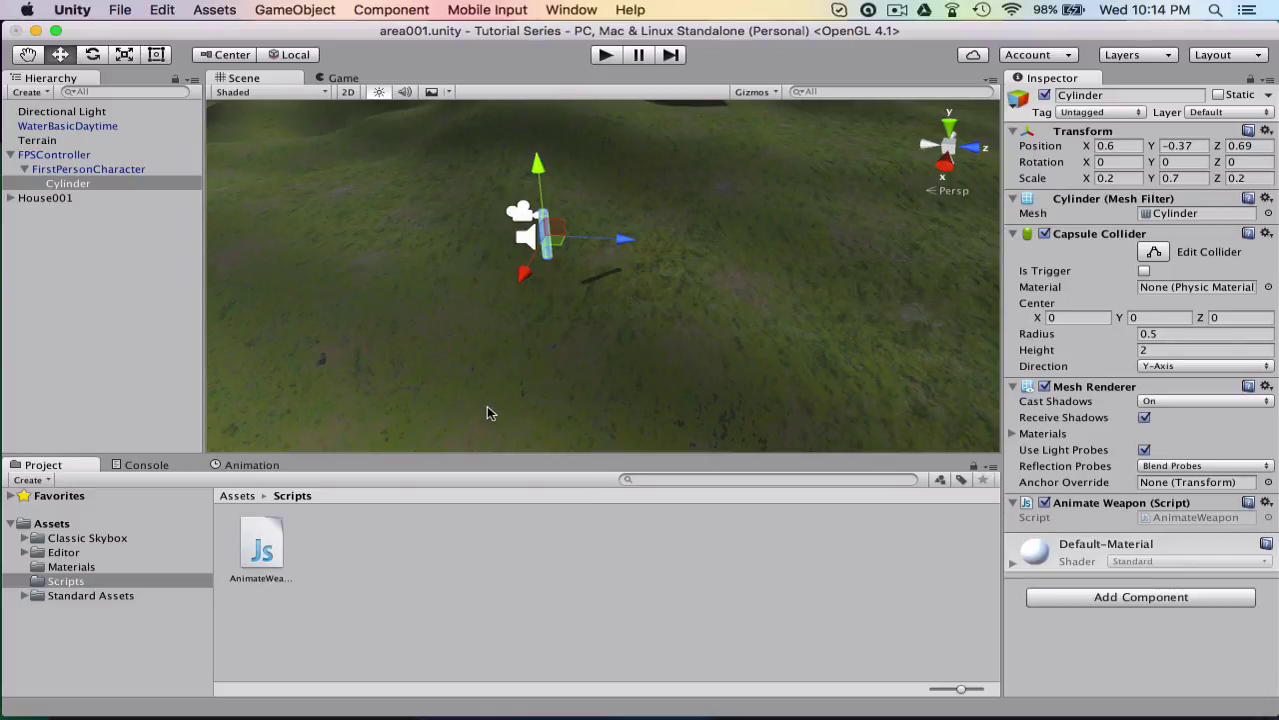
{"action": "left_click", "coordinate": [99, 186]}
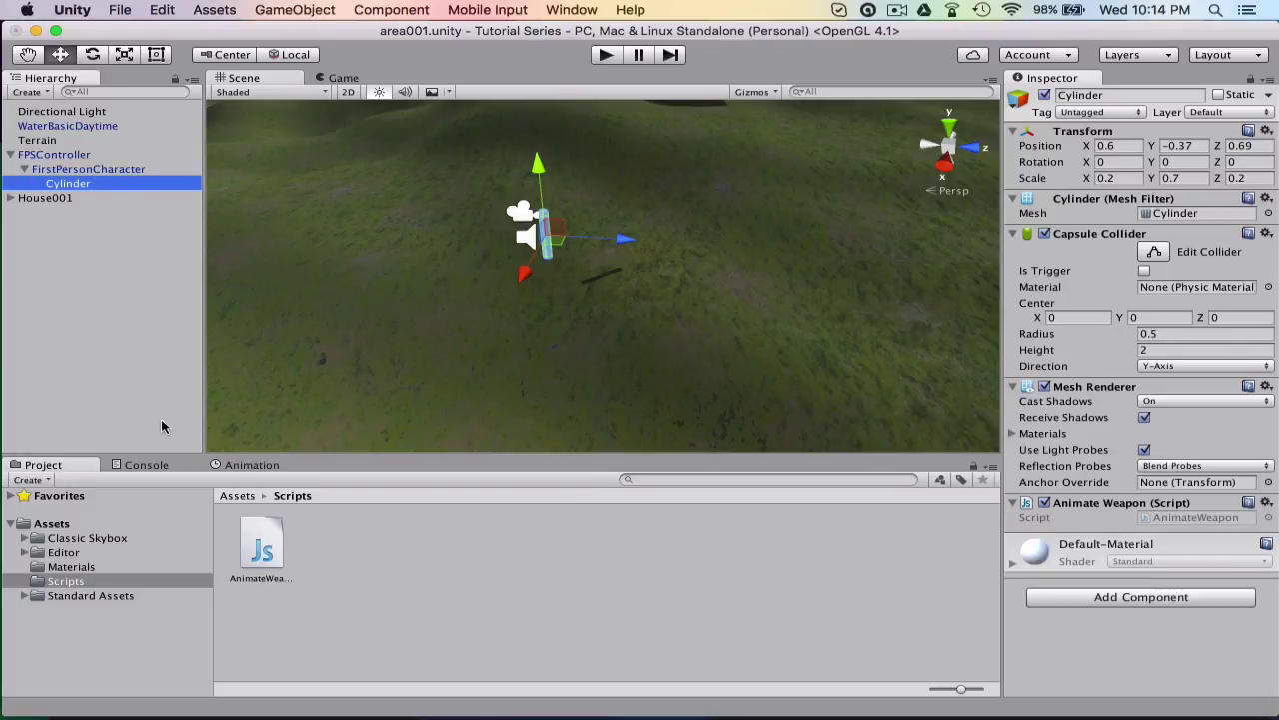
Create a new animation clip for the Cylinder named WeaponAttack in the Scripts folder
{"action": "left_click", "coordinate": [243, 466]}
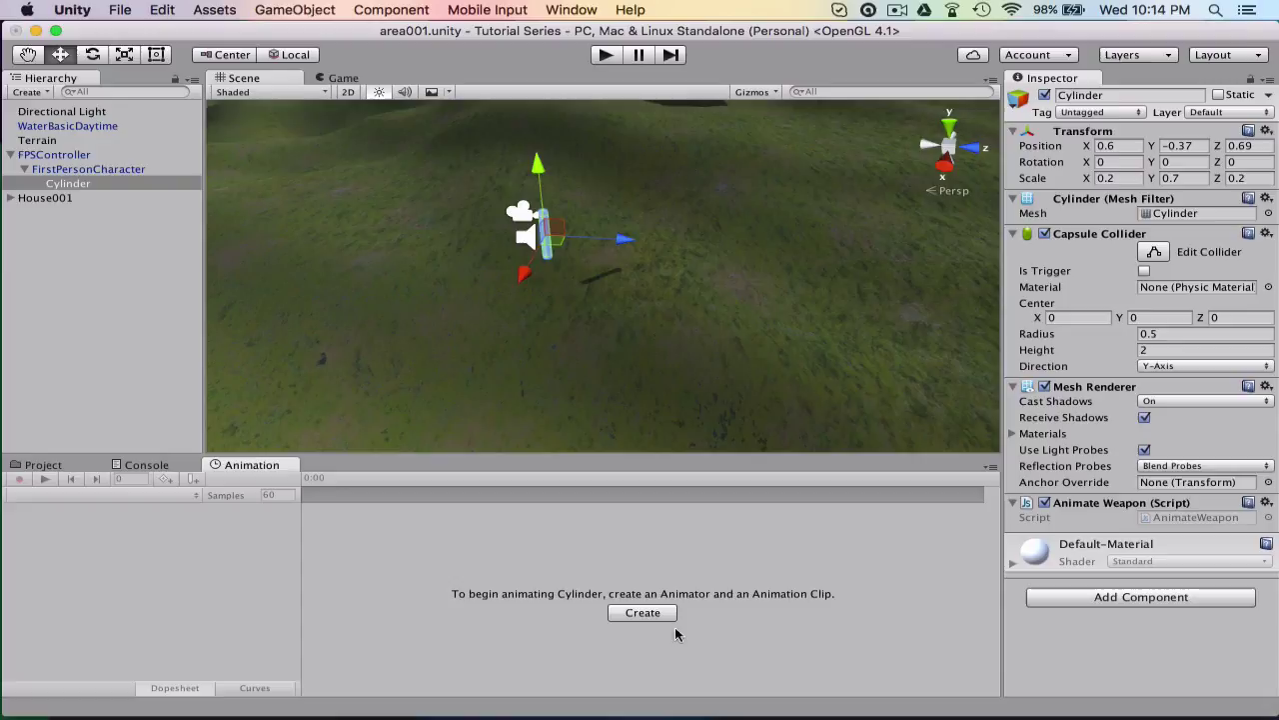
{"action": "left_click", "coordinate": [645, 612]}
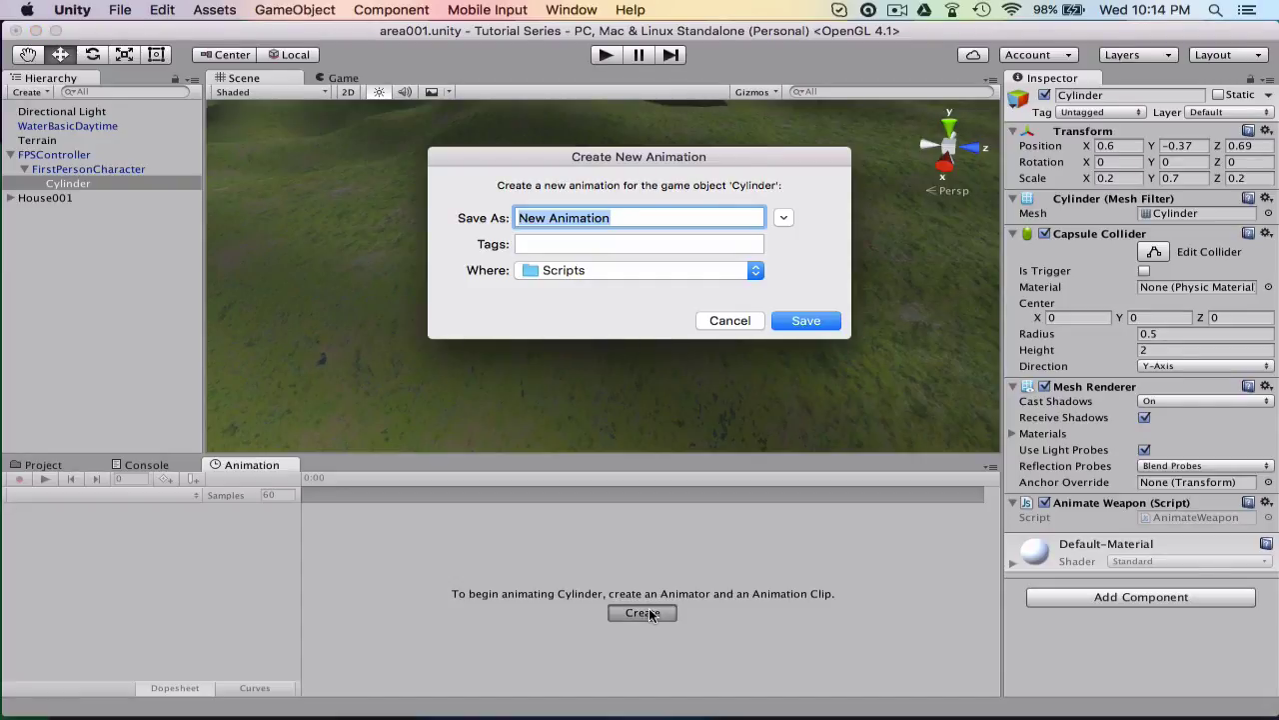
{"action": "type", "text": "We"}
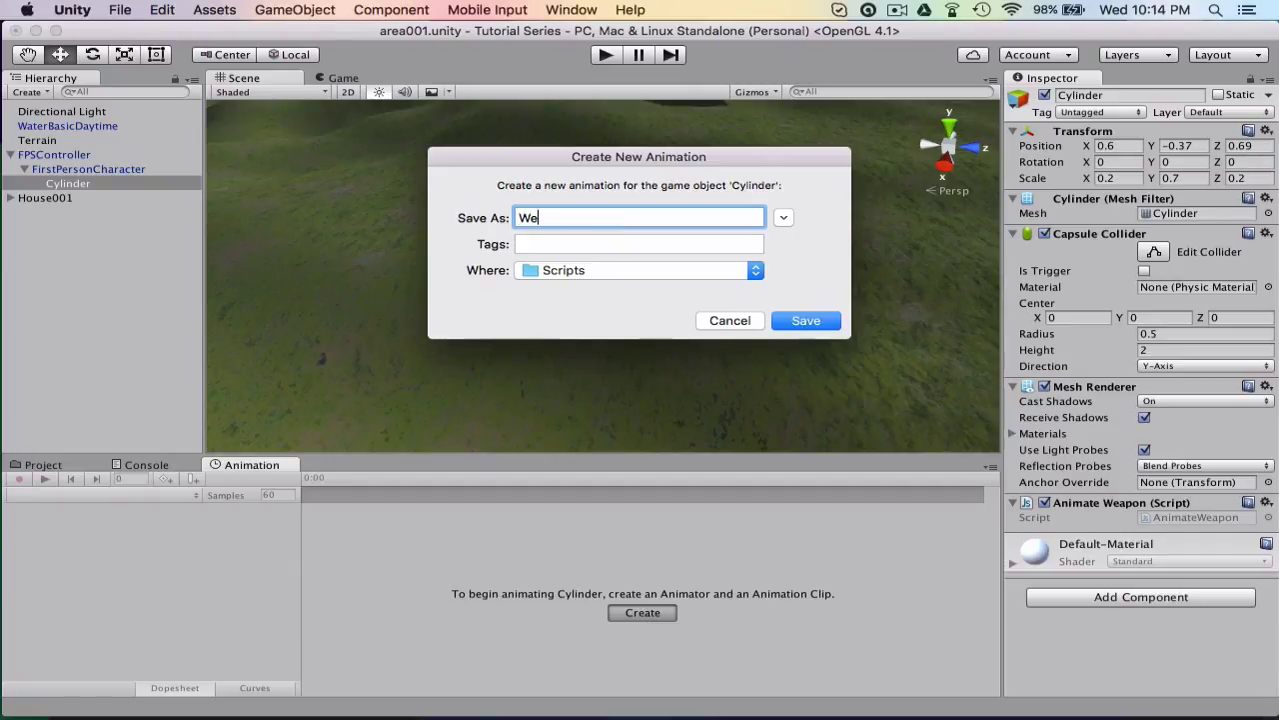
{"action": "type", "text": "ap"}
{"action": "key", "text": "BackSpace"}
{"action": "type", "text": "aponAttack"}
{"action": "key", "text": "Return"}
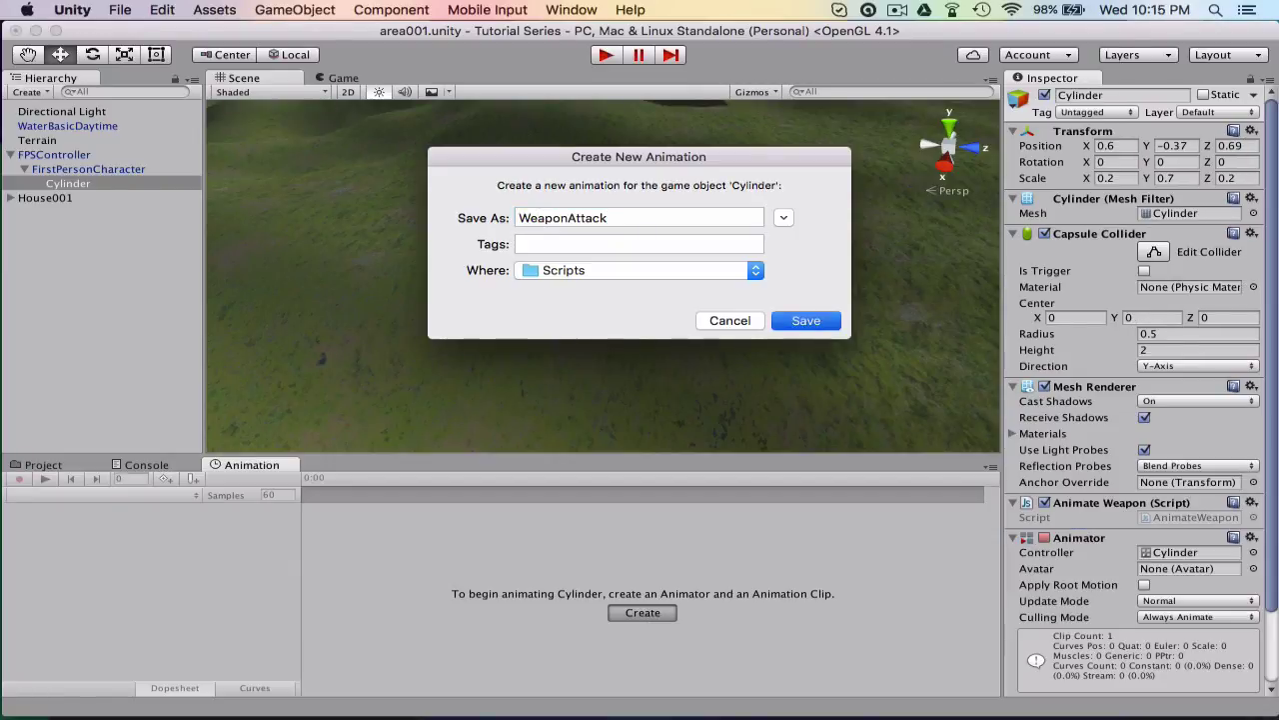
Frame the Cylinder in the Scene view and delete the stray keyframes created at 0:10
{"action": "key", "text": "f"}
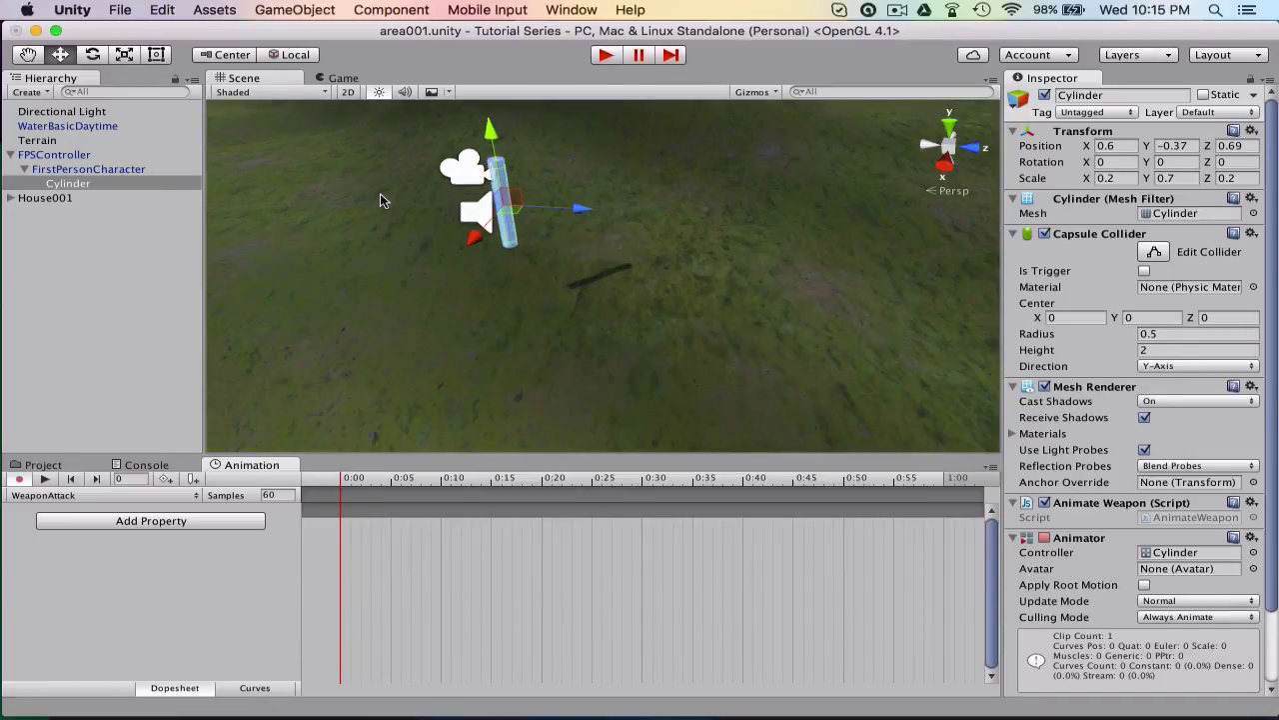
{"action": "left_click", "coordinate": [24, 57]}
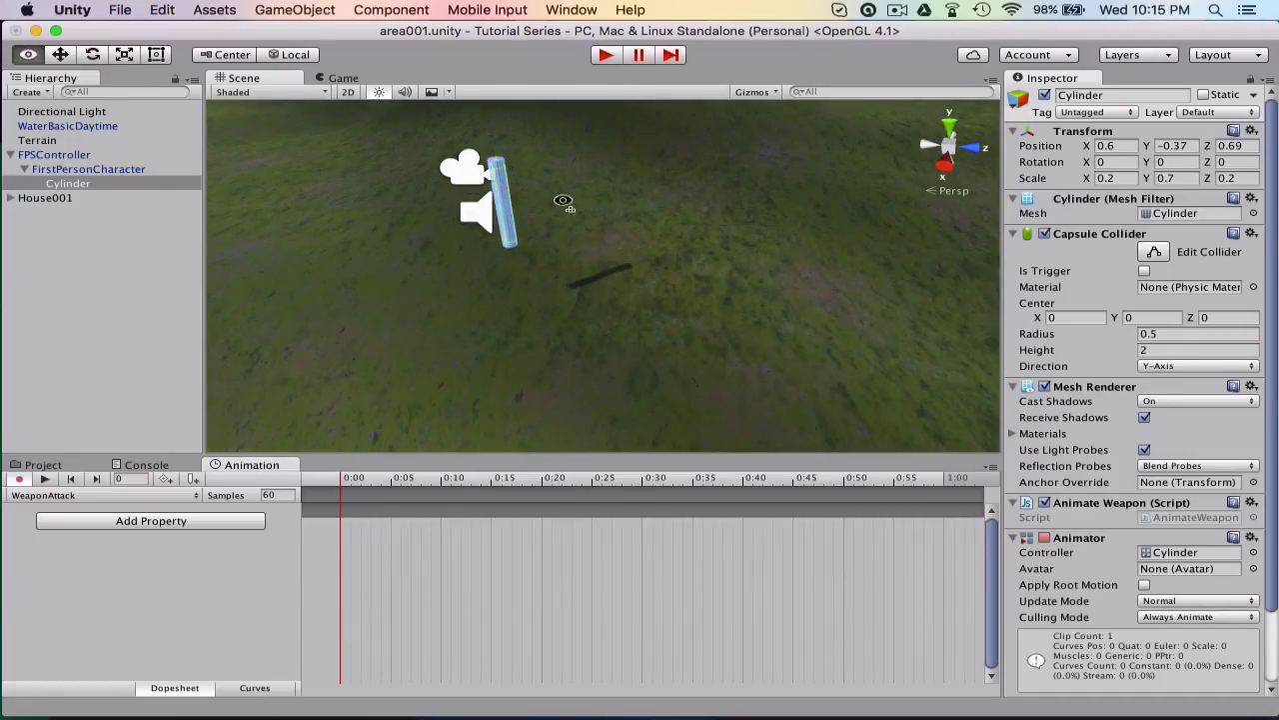
{"action": "right_click_drag", "start_coordinate": [563, 199], "coordinate": [476, 428]}
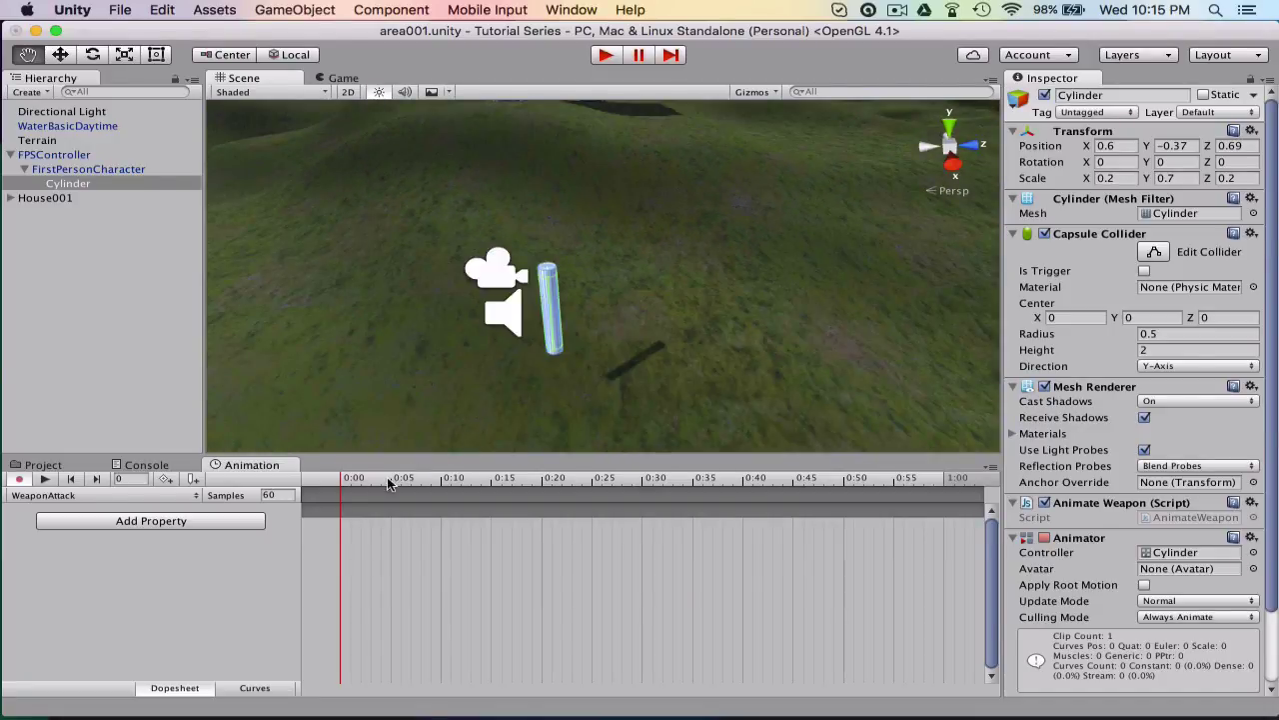
{"action": "left_click", "coordinate": [445, 481]}
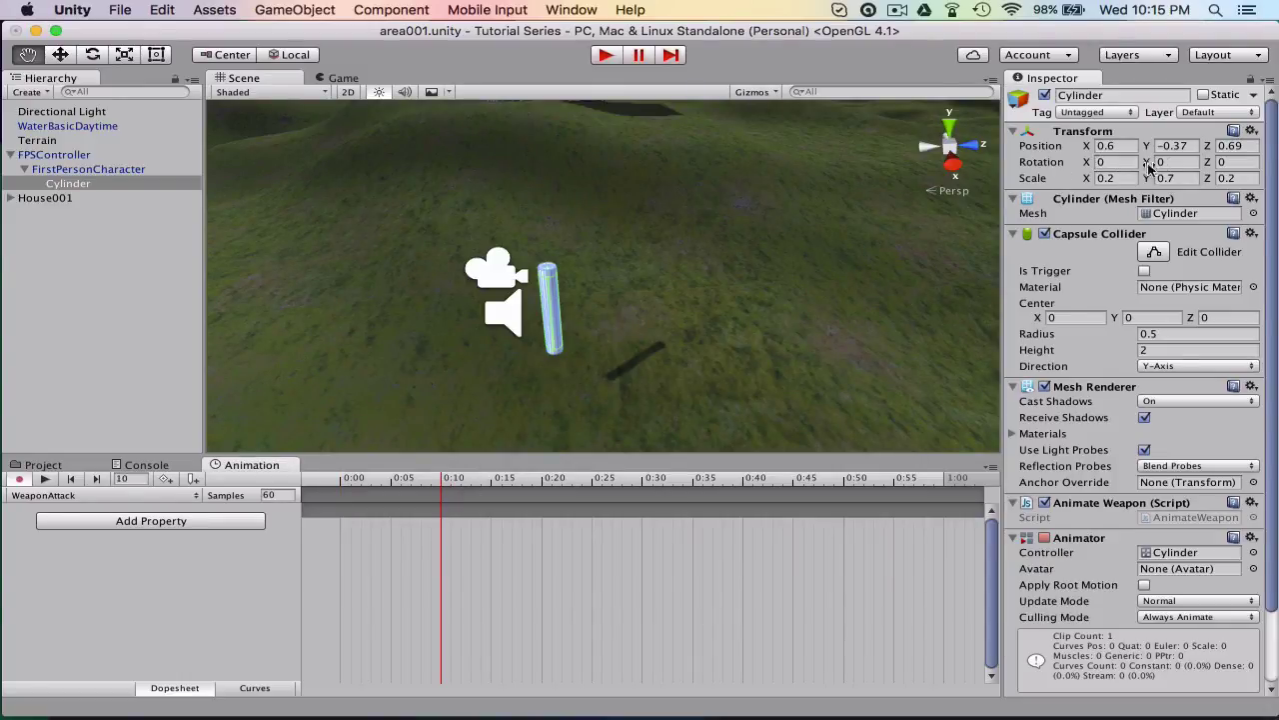
{"action": "left_click", "coordinate": [1238, 162]}
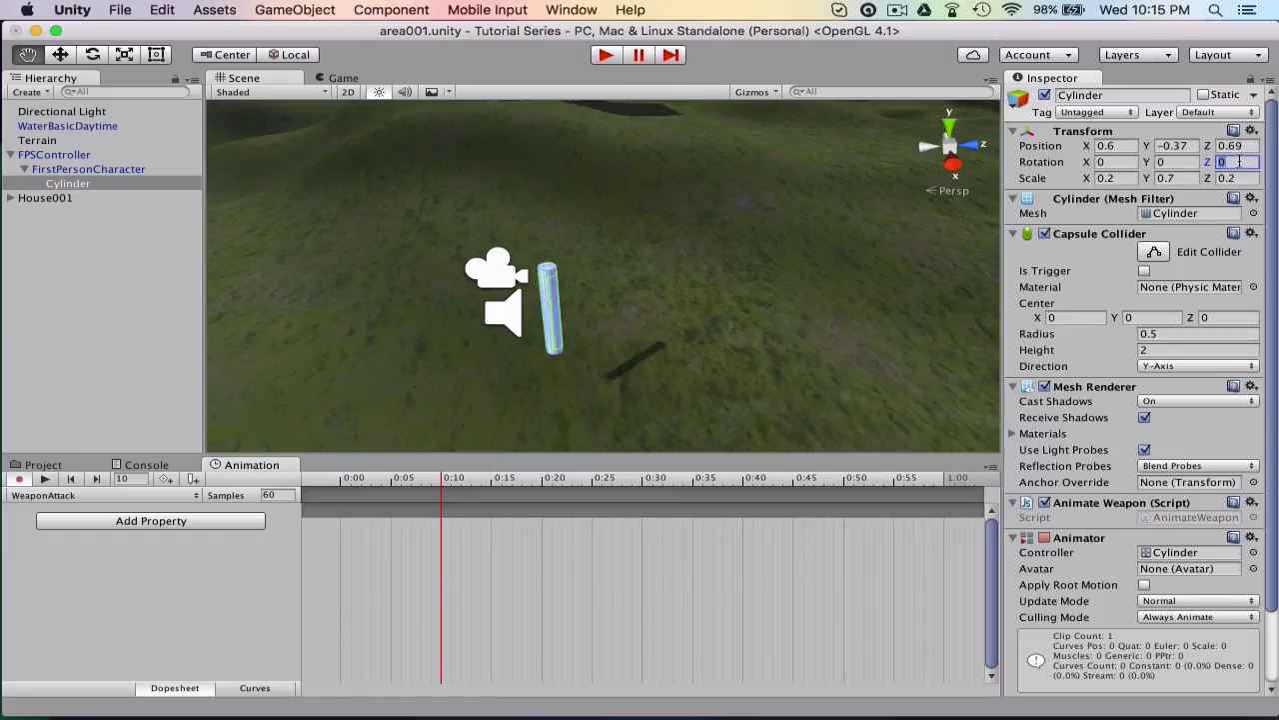
{"action": "type", "text": "0"}
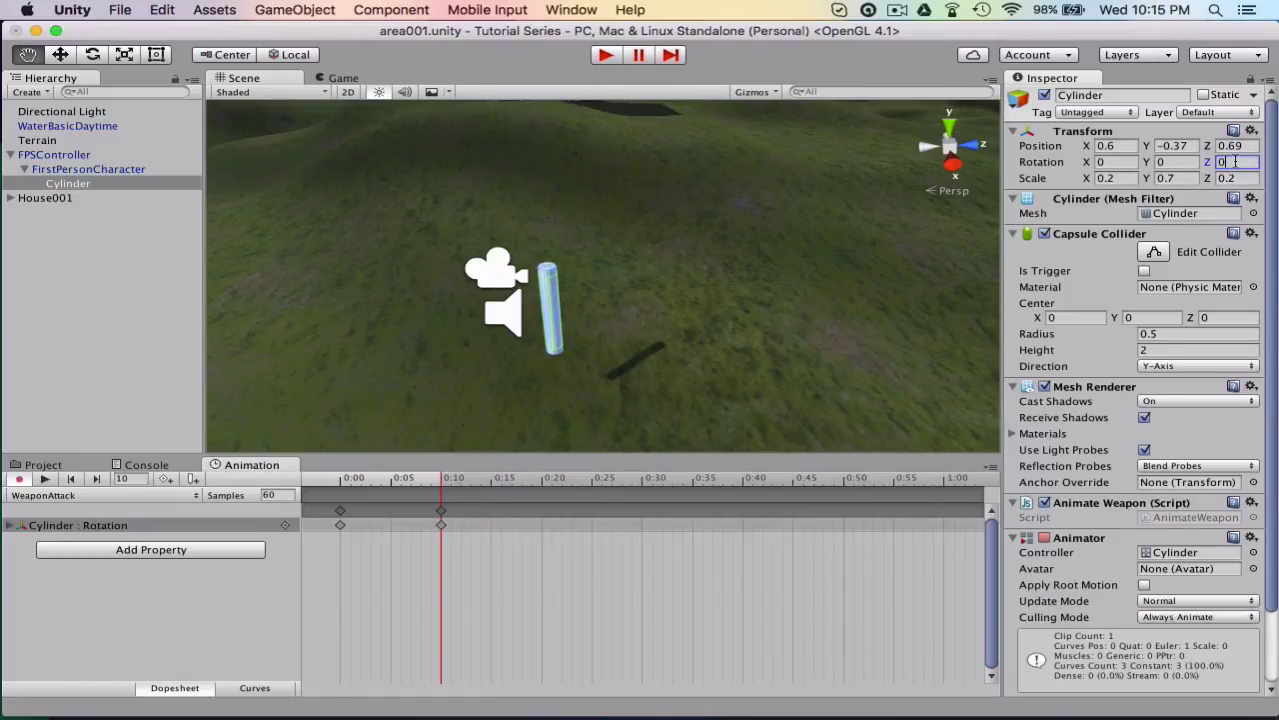
{"action": "left_click", "coordinate": [441, 509]}
{"action": "right_click", "coordinate": [441, 510]}
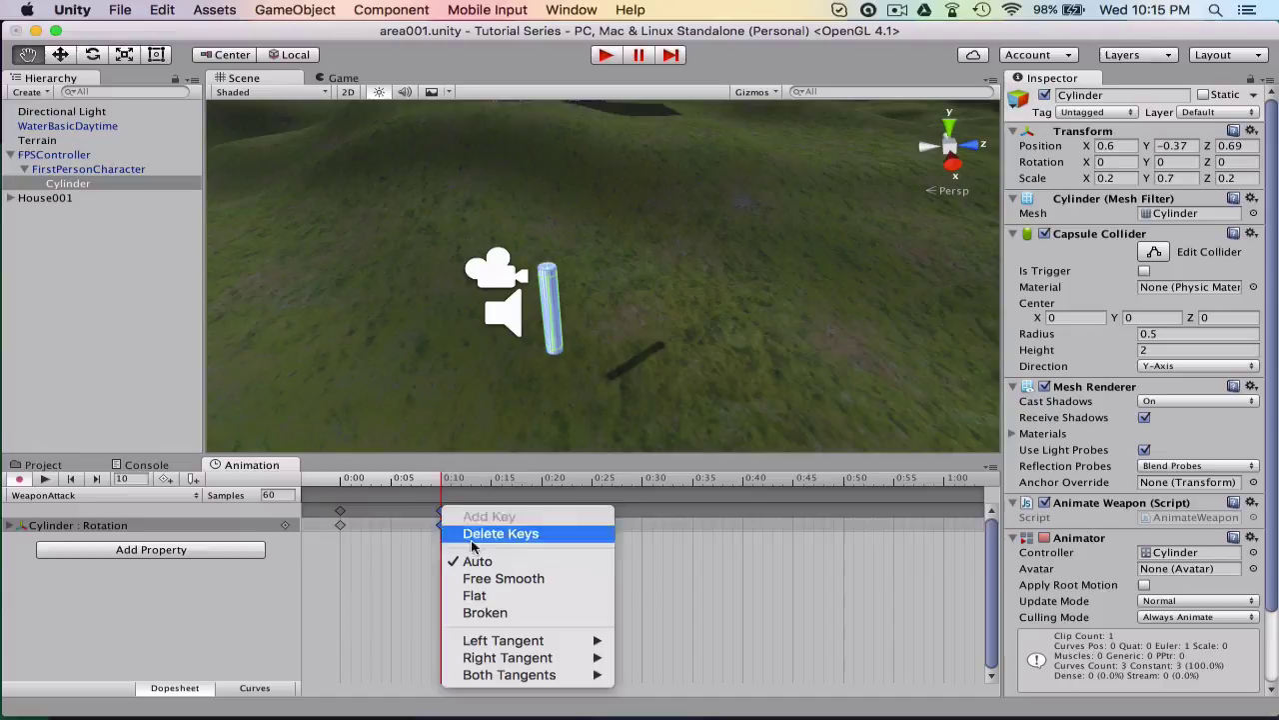
{"action": "left_click", "coordinate": [500, 534]}
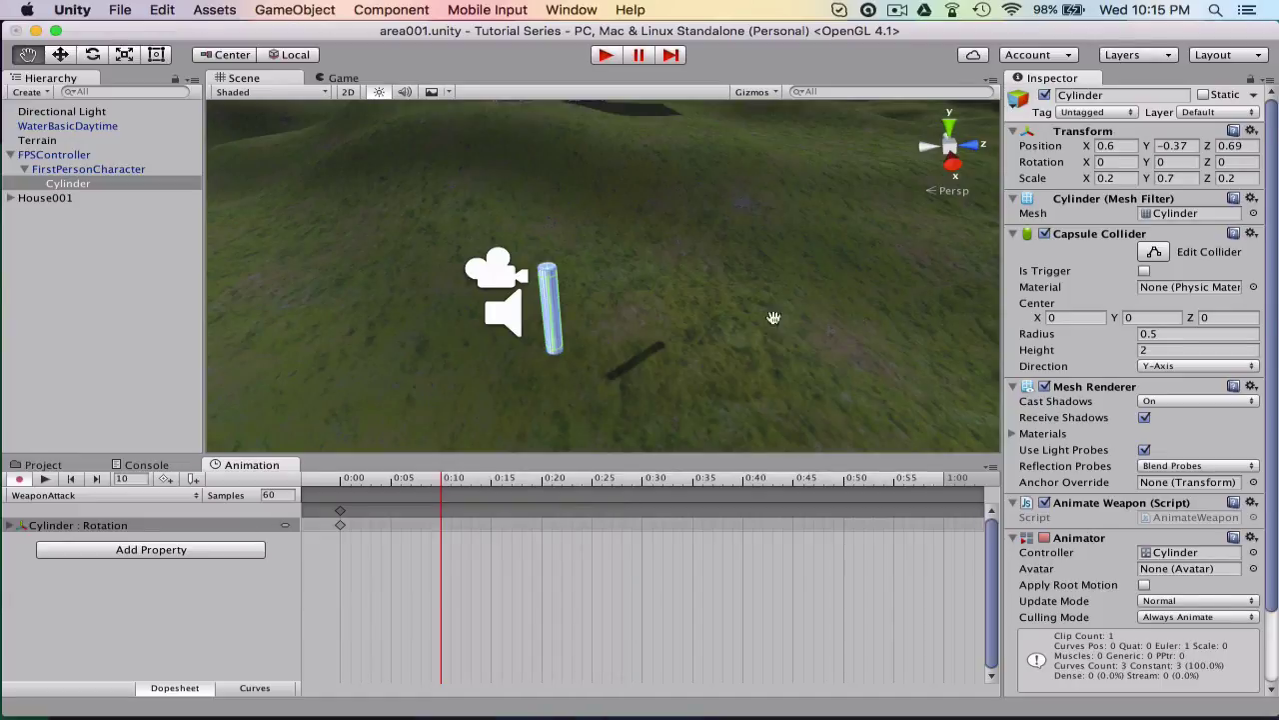
Key X rotation 10 at 0:10 and preview the animation from 0:00
{"action": "left_click", "coordinate": [1117, 160]}
{"action": "type", "text": "30"}
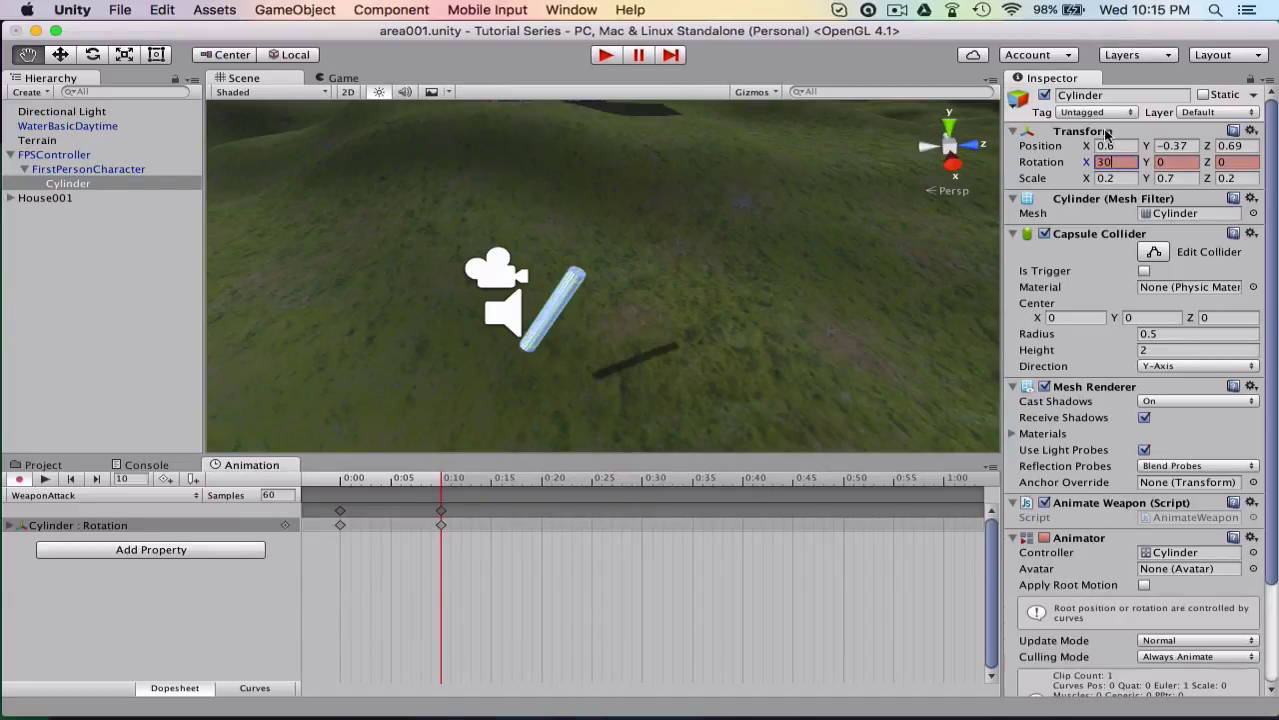
{"action": "key", "text": "BackSpace"}
{"action": "key", "text": "BackSpace"}
{"action": "type", "text": "10"}
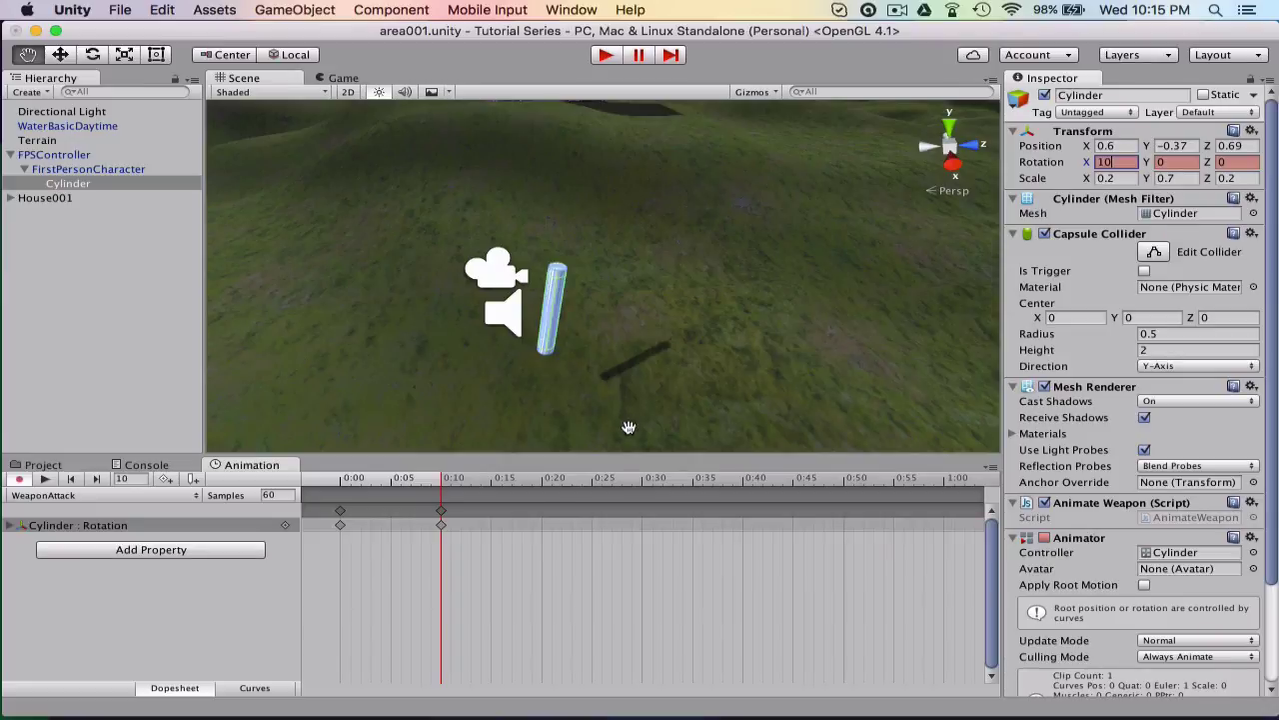
{"action": "left_click", "coordinate": [326, 486]}
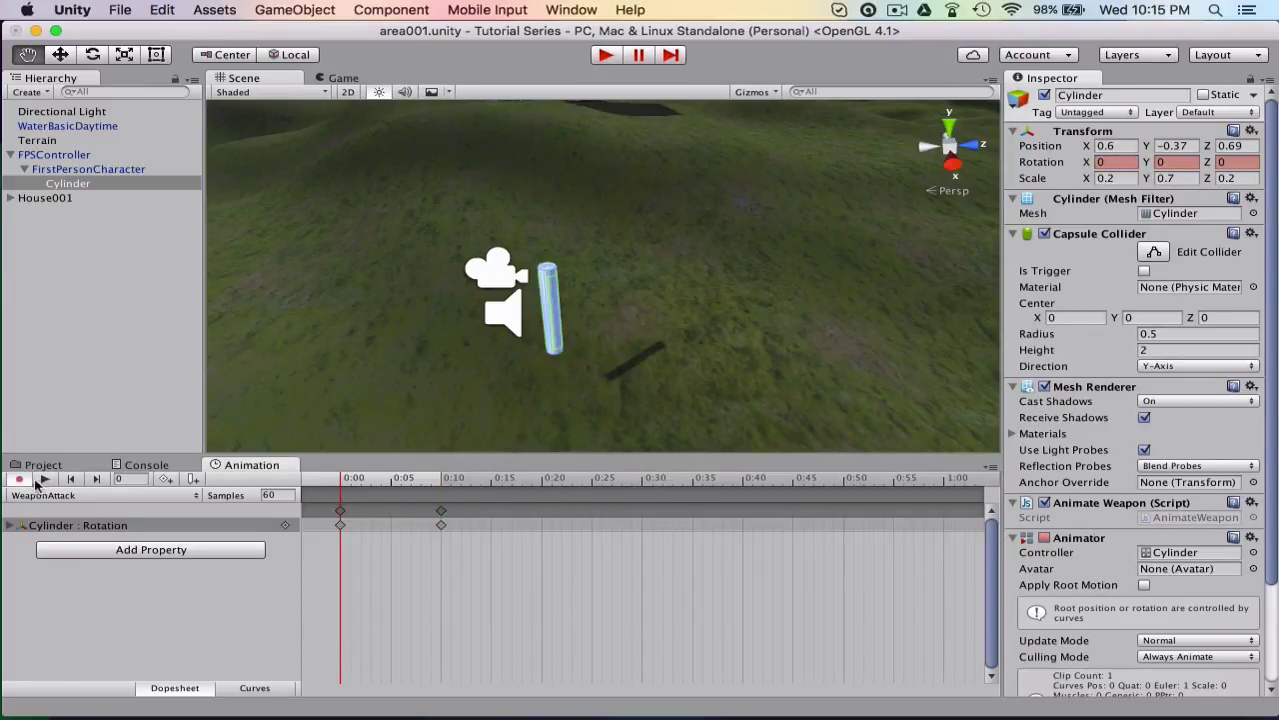
{"action": "left_click", "coordinate": [44, 480]}
{"action": "left_click", "coordinate": [44, 480]}
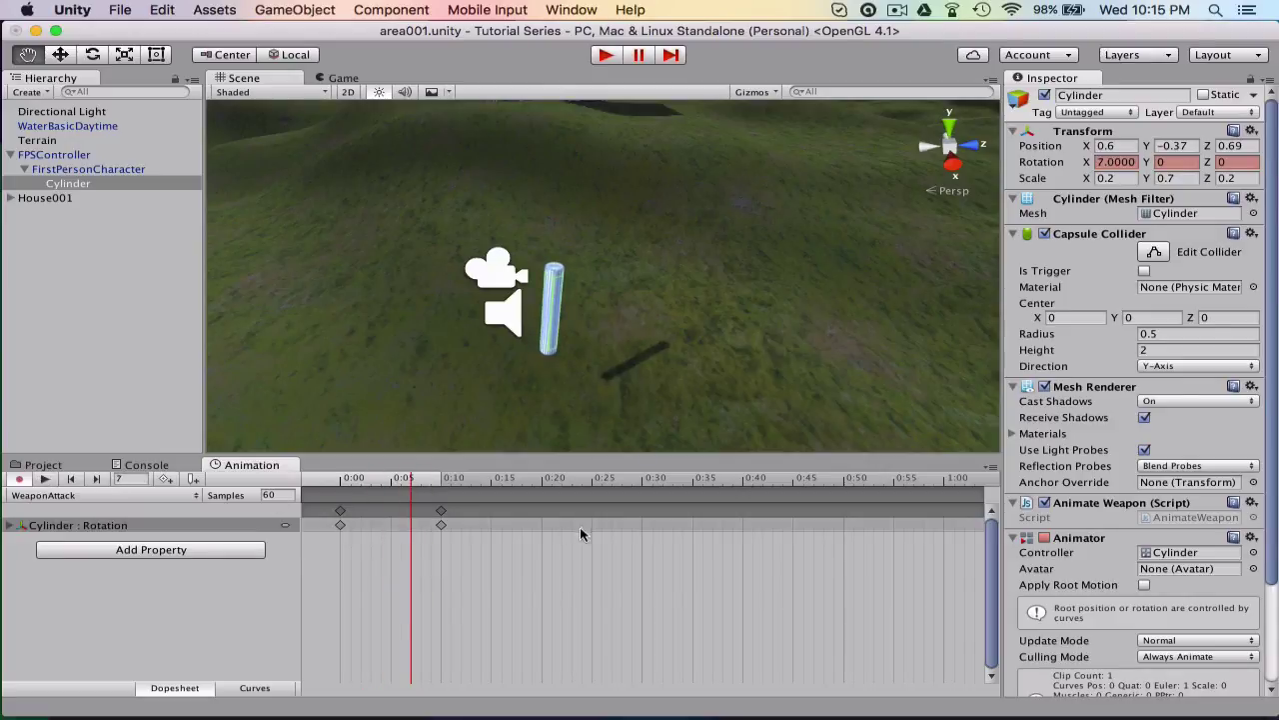
Key X rotation 20 at 0:20 and 30 at 0:30, then select X rotation at 0:40
{"action": "left_click", "coordinate": [543, 480]}
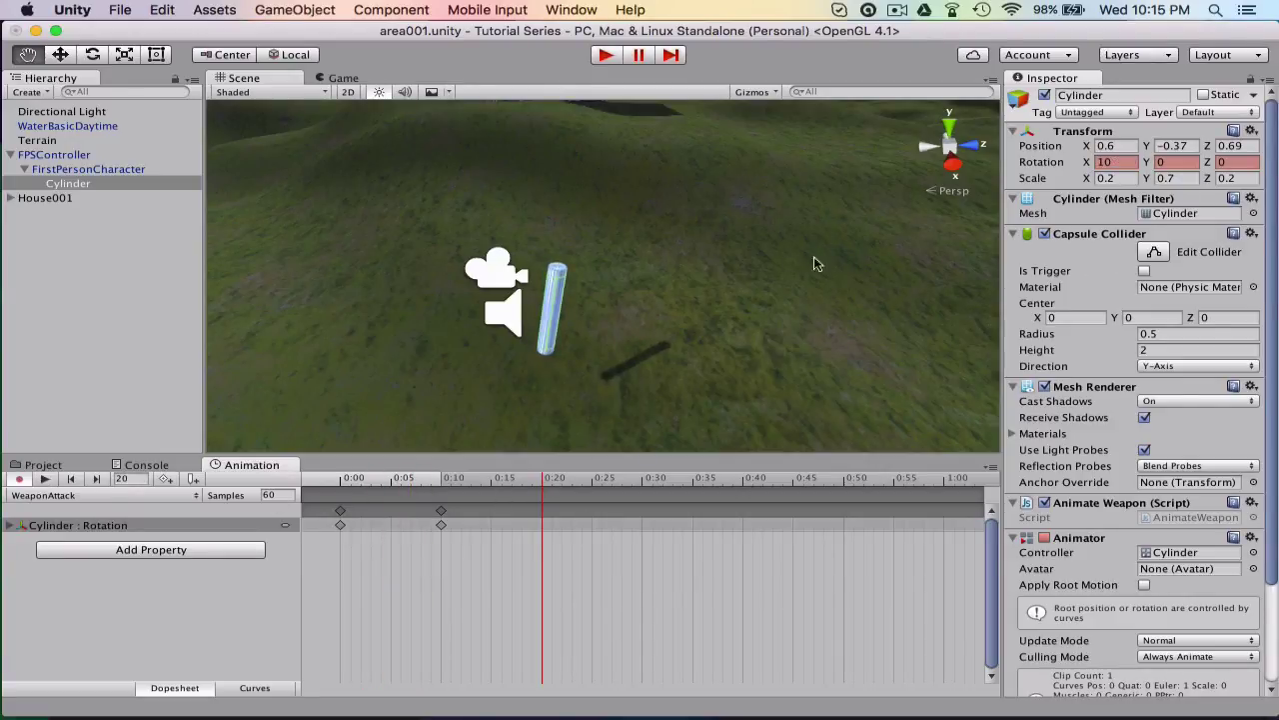
{"action": "double_click", "coordinate": [1118, 162]}
{"action": "type", "text": "20"}
{"action": "key", "text": "Return"}
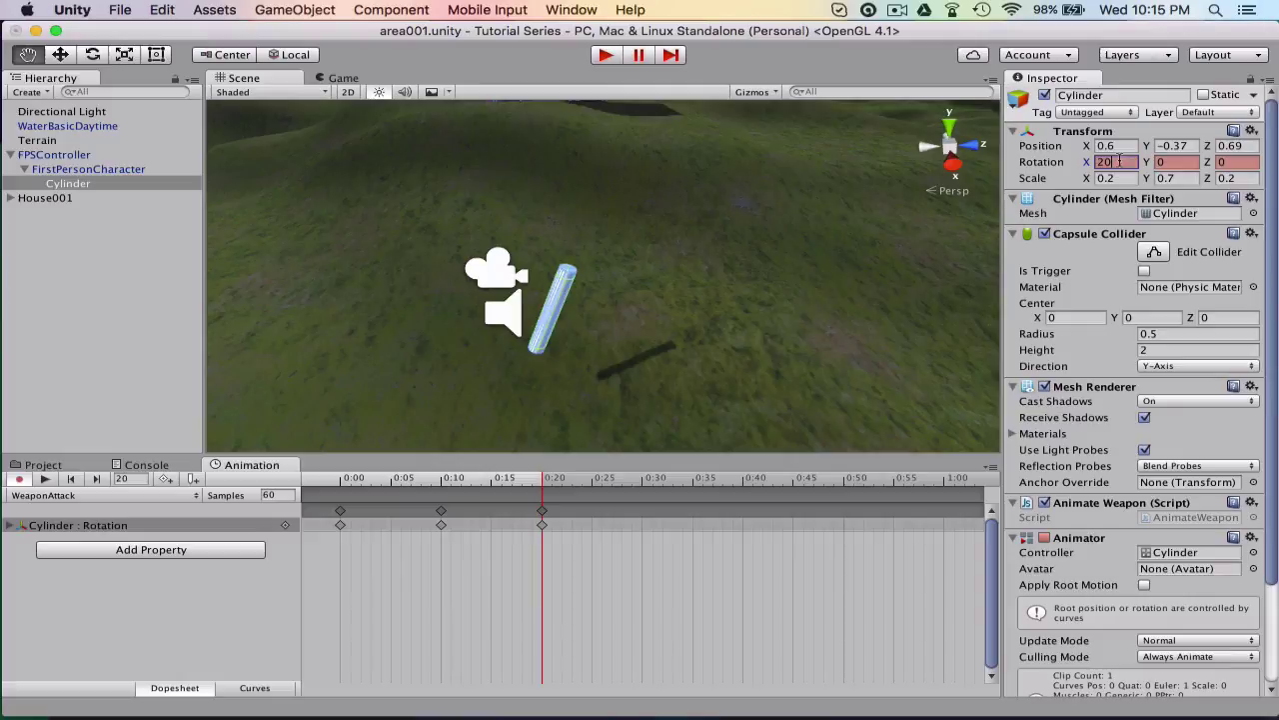
{"action": "left_click", "coordinate": [643, 480]}
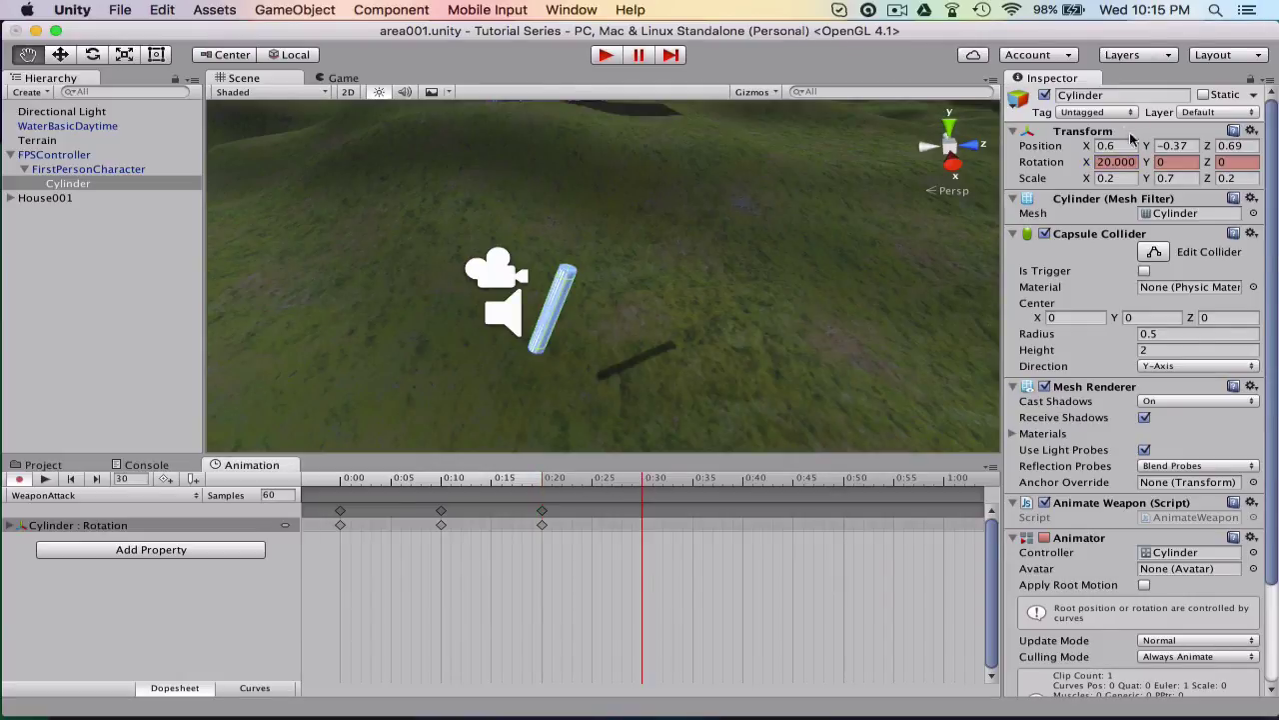
{"action": "left_click", "coordinate": [1128, 161]}
{"action": "type", "text": "30"}
{"action": "key", "text": "Return"}
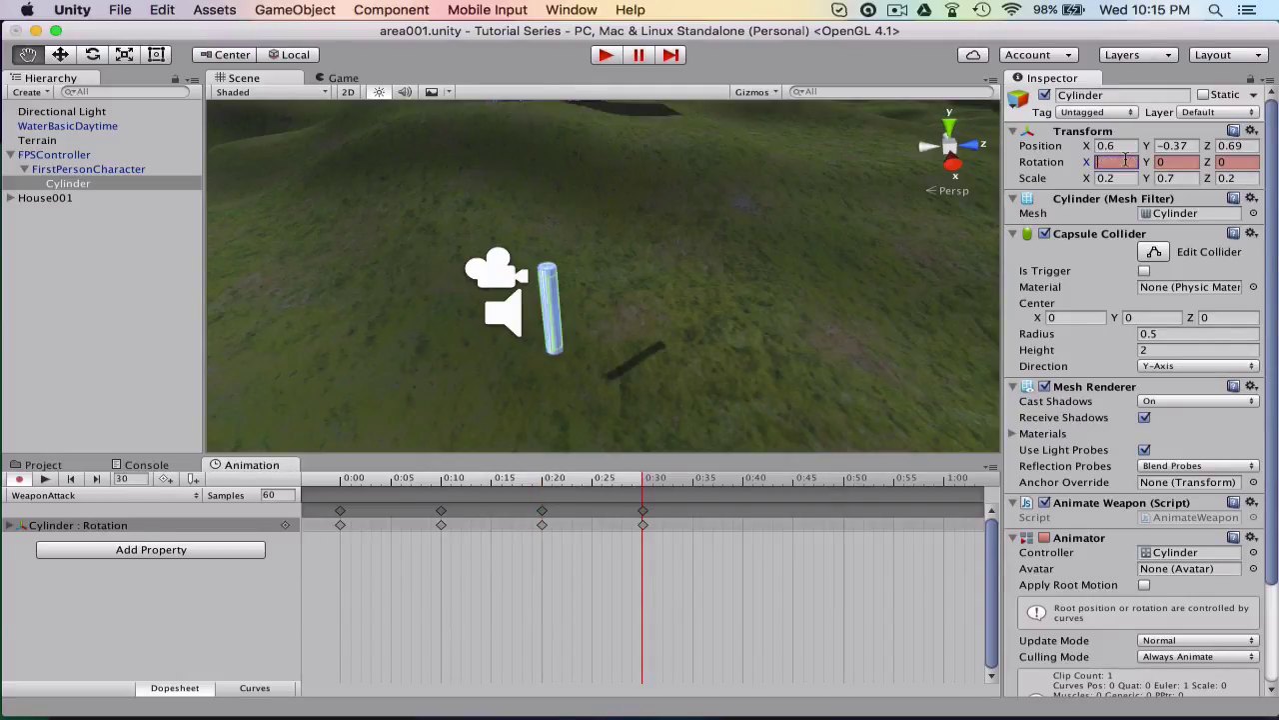
{"action": "left_click", "coordinate": [742, 480]}
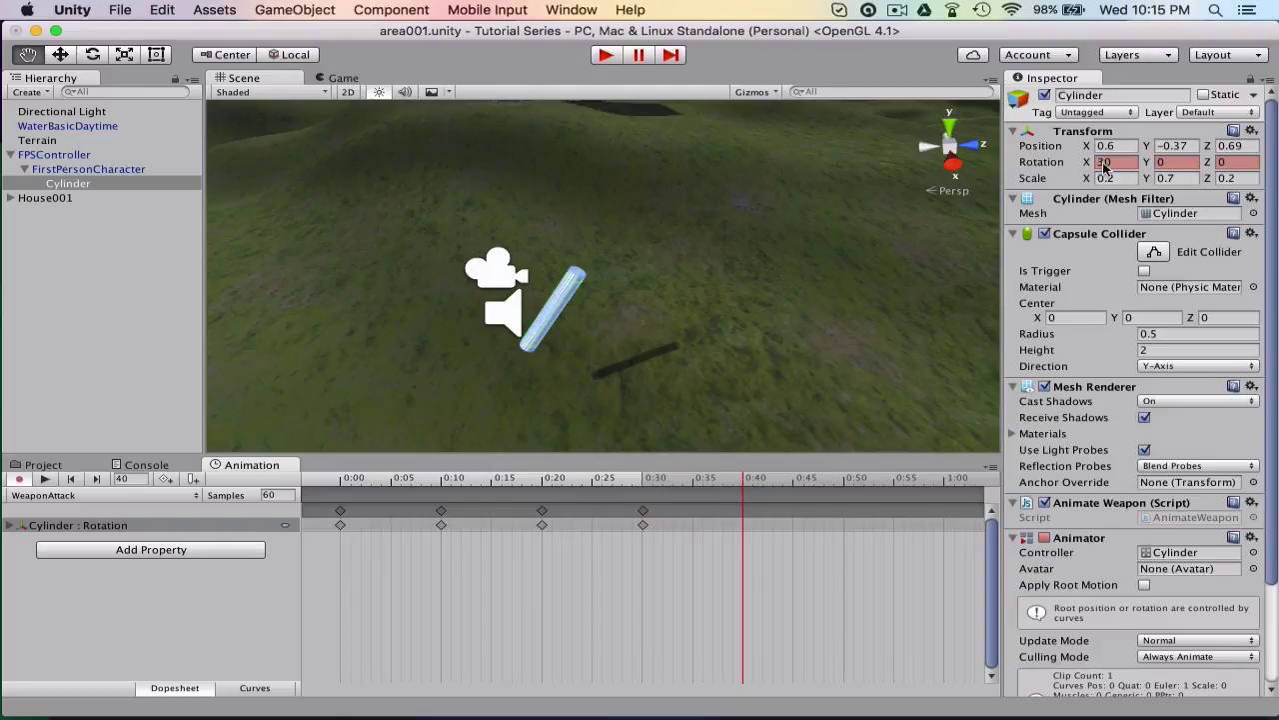
{"action": "left_click", "coordinate": [1104, 163]}
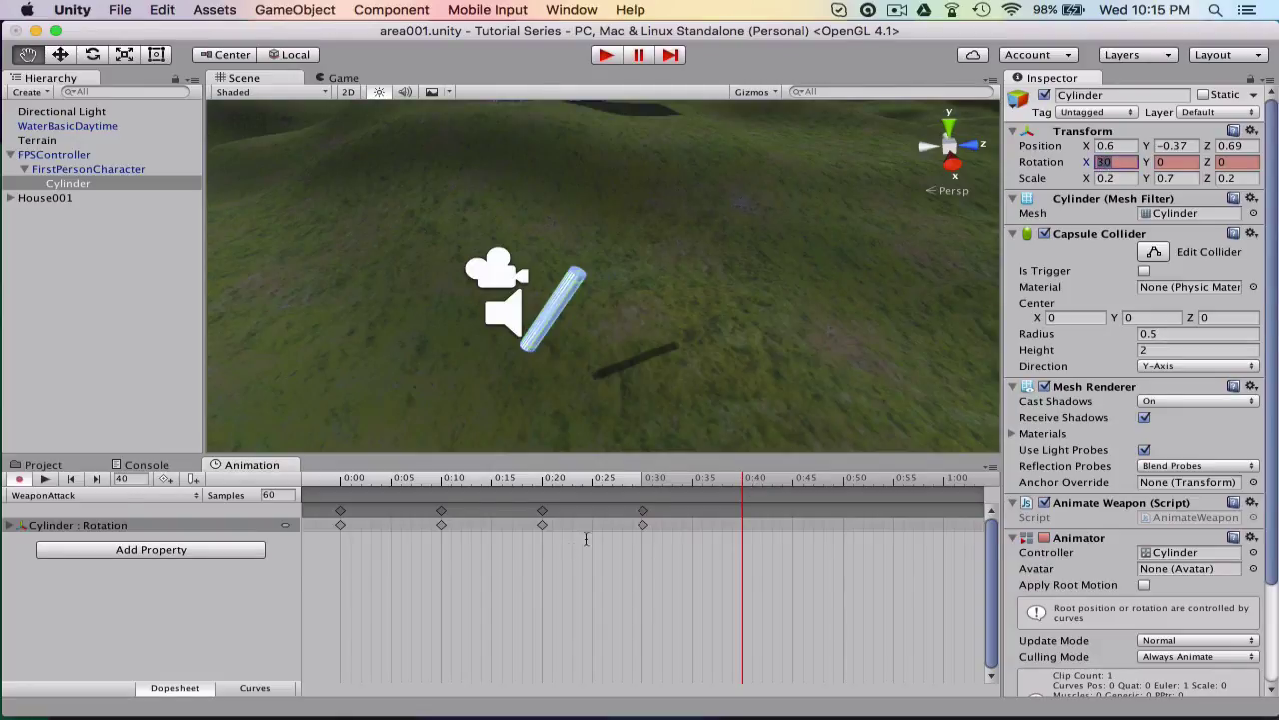
Delete the existing rotation keyframes at 0:30, 0:20, 0:10 and 0:00
{"action": "left_click", "coordinate": [643, 511]}
{"action": "right_click", "coordinate": [643, 511]}
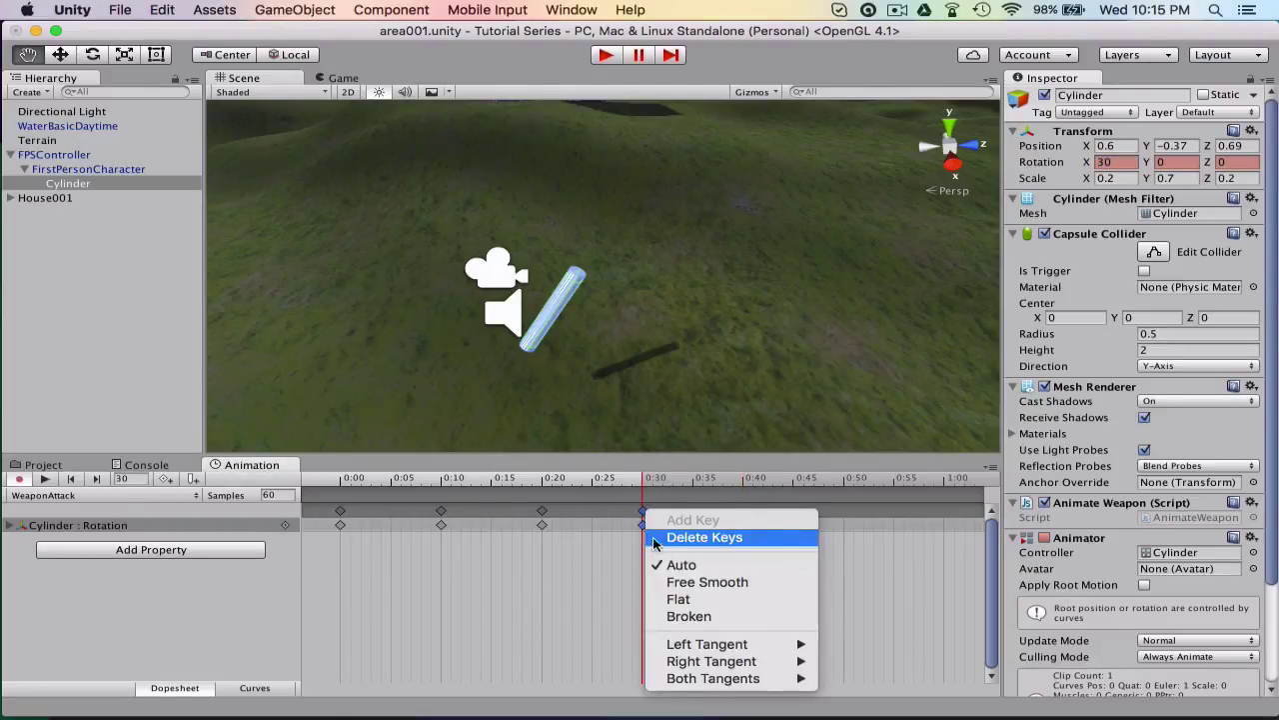
{"action": "left_click", "coordinate": [704, 537]}
{"action": "left_click", "coordinate": [541, 524]}
{"action": "right_click", "coordinate": [541, 524]}
{"action": "left_click", "coordinate": [604, 536]}
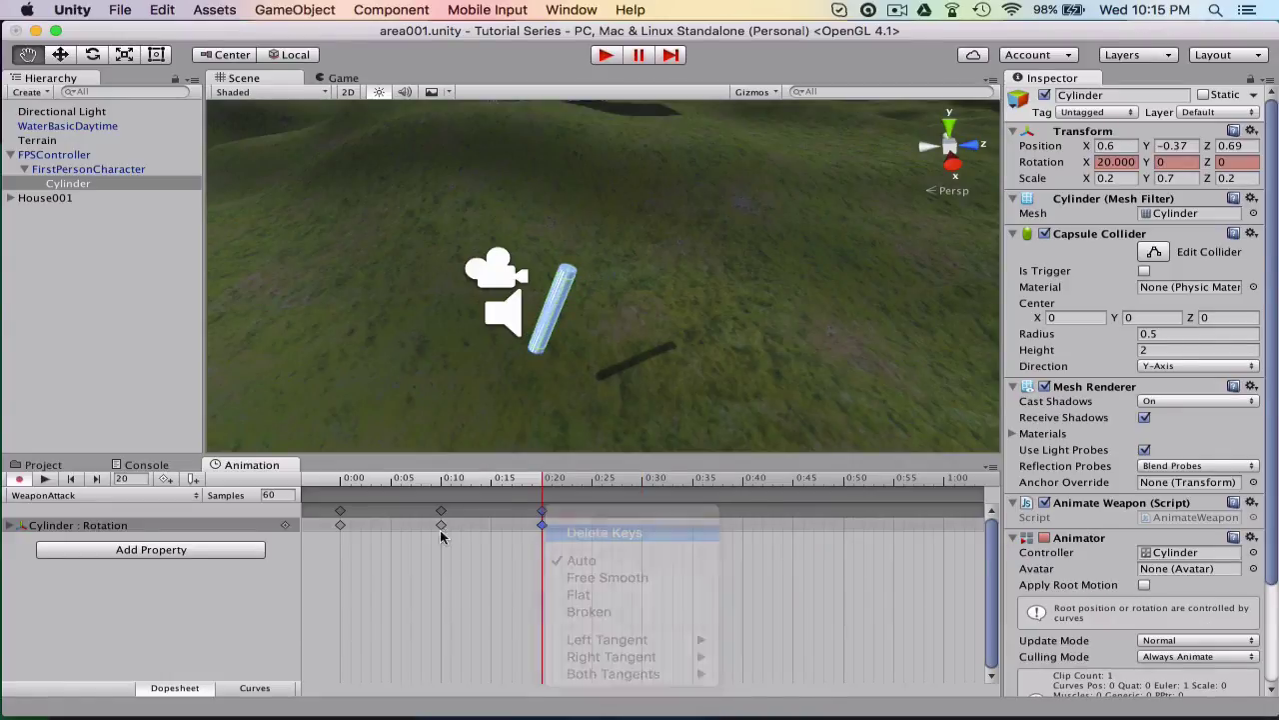
{"action": "left_click", "coordinate": [442, 513]}
{"action": "right_click", "coordinate": [441, 512]}
{"action": "left_click", "coordinate": [500, 531]}
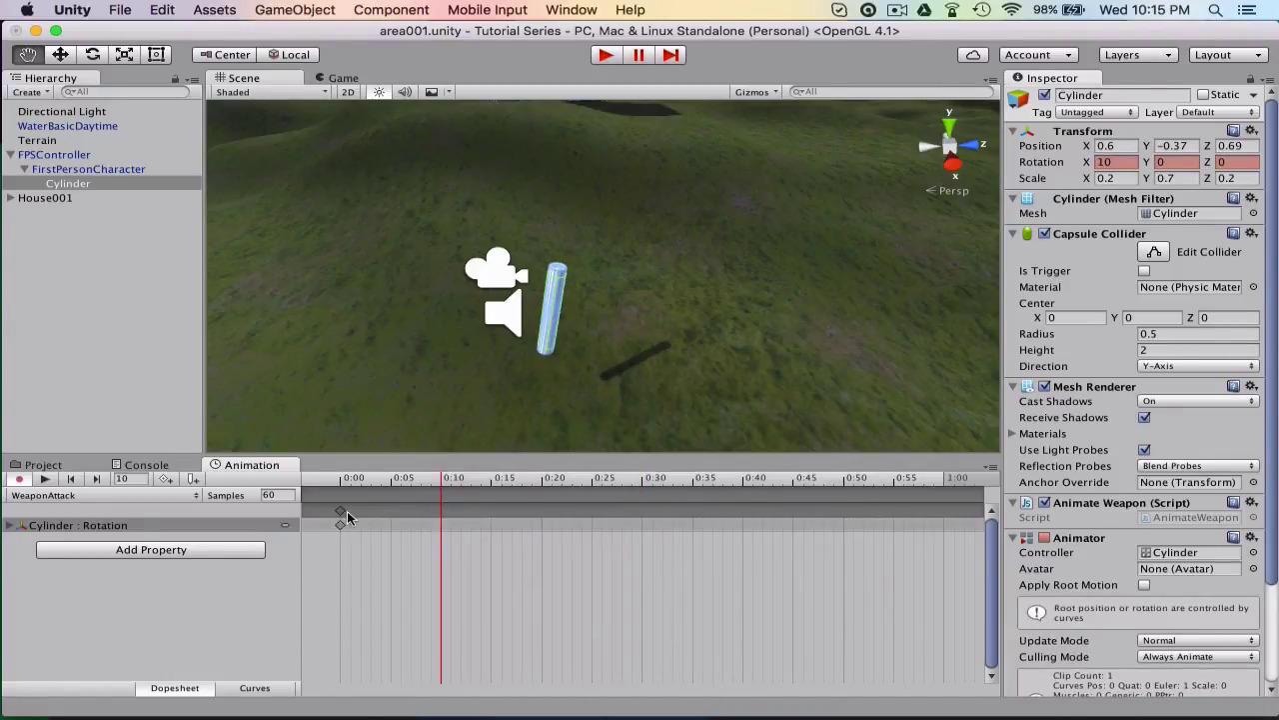
{"action": "left_click", "coordinate": [339, 511]}
{"action": "right_click", "coordinate": [340, 511]}
{"action": "left_click", "coordinate": [372, 534]}
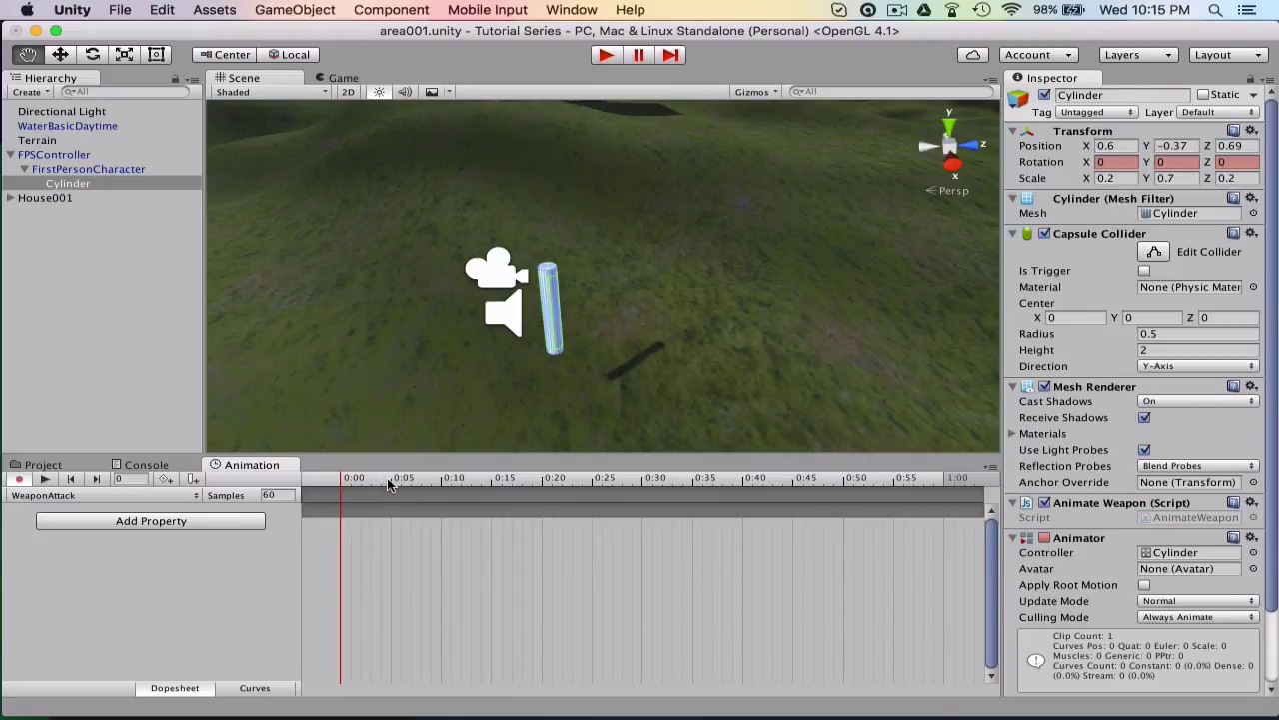
Key Rotation X at 10, 20 and 30 at 0:05, 0:10 and 0:15
{"action": "left_click", "coordinate": [393, 486]}
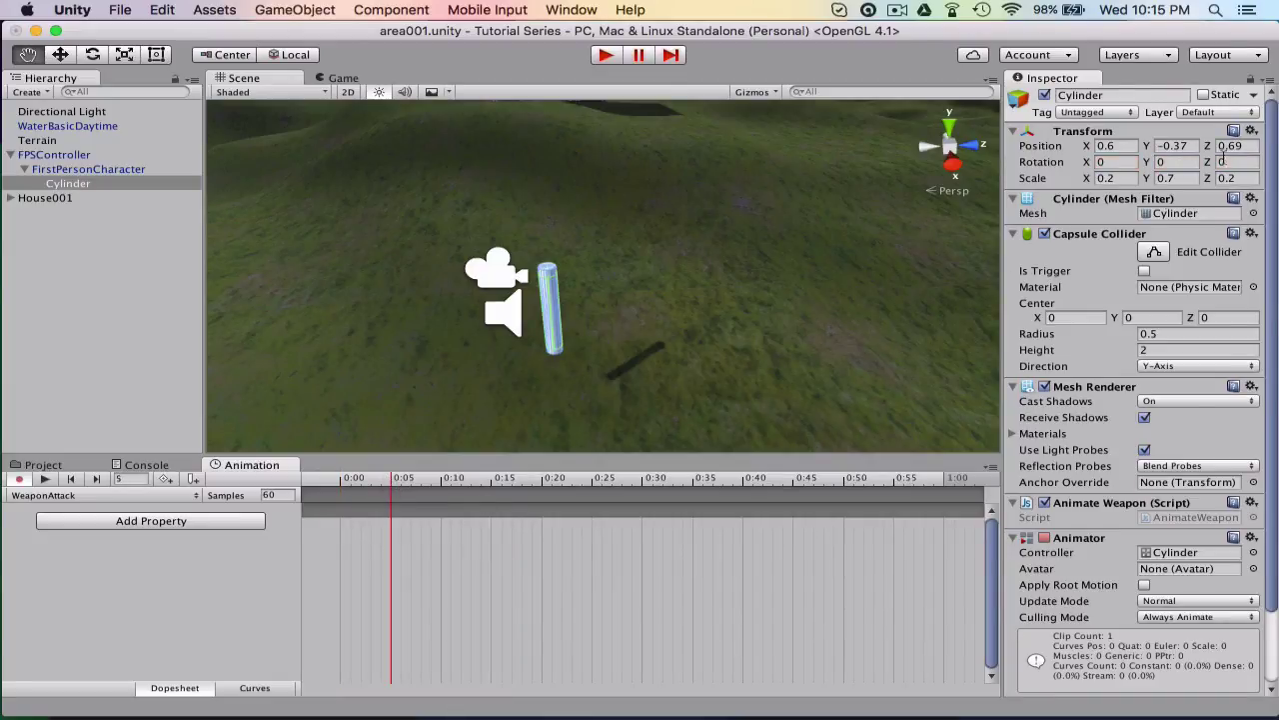
{"action": "left_click", "coordinate": [1106, 163]}
{"action": "type", "text": "10"}
{"action": "key", "text": "Return"}
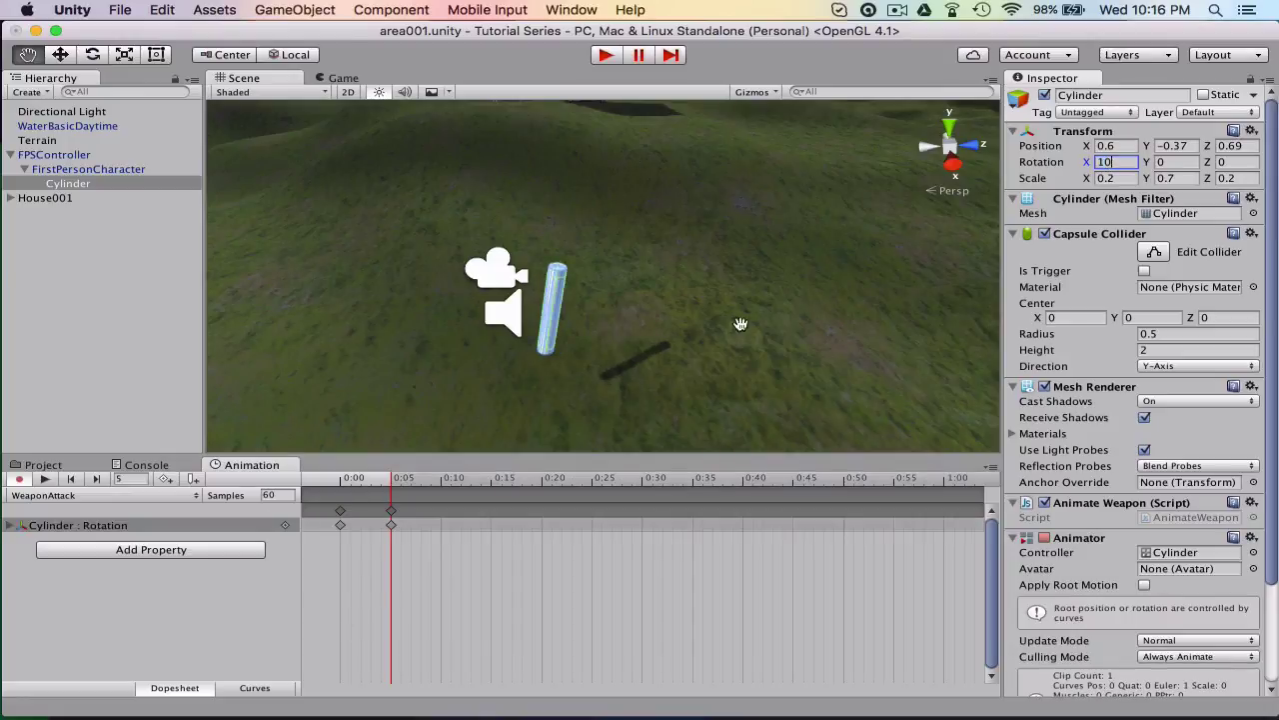
{"action": "left_click", "coordinate": [443, 486]}
{"action": "left_click", "coordinate": [1105, 162]}
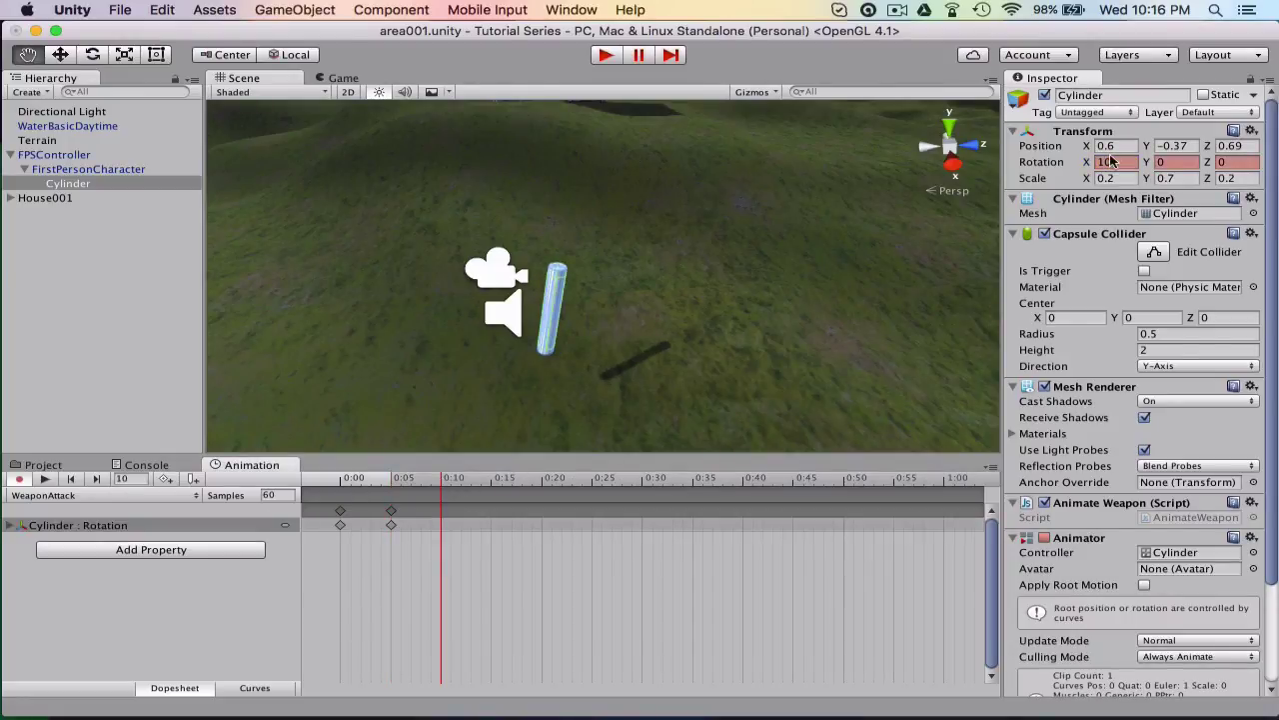
{"action": "type", "text": "20"}
{"action": "key", "text": "Return"}
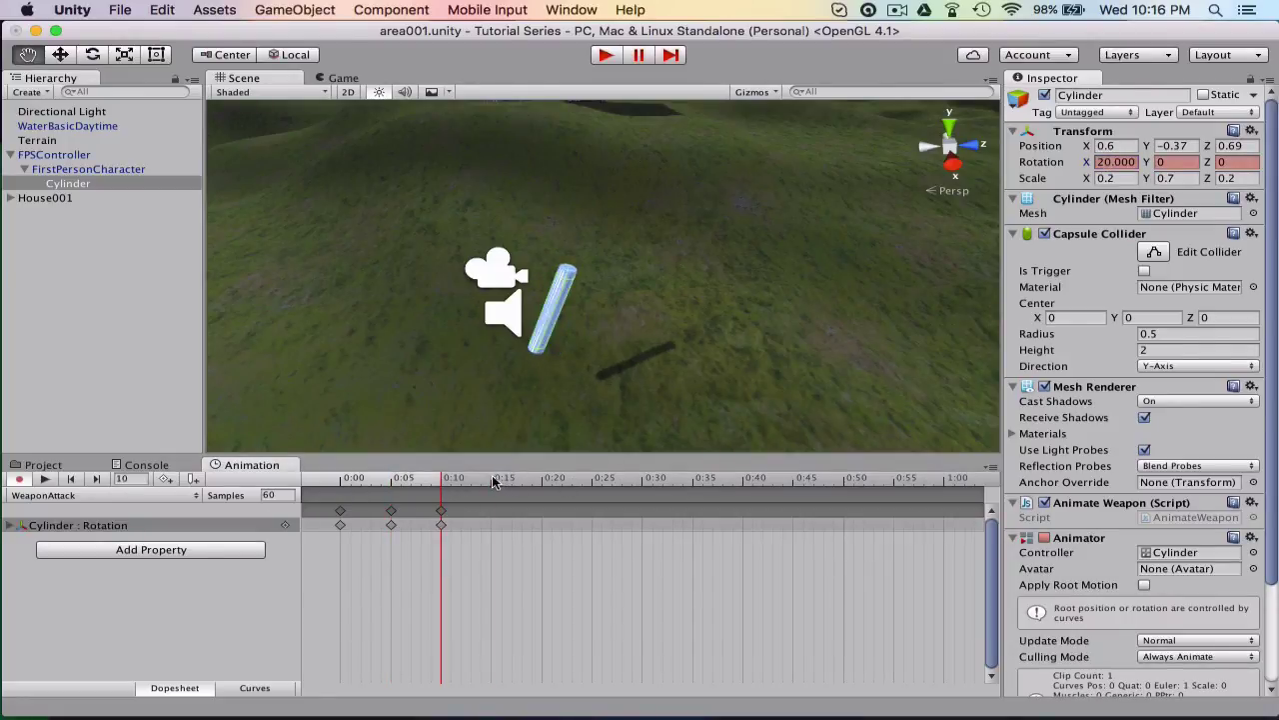
{"action": "left_click", "coordinate": [491, 478]}
{"action": "left_click", "coordinate": [1116, 163]}
{"action": "type", "text": "30"}
{"action": "key", "text": "Return"}
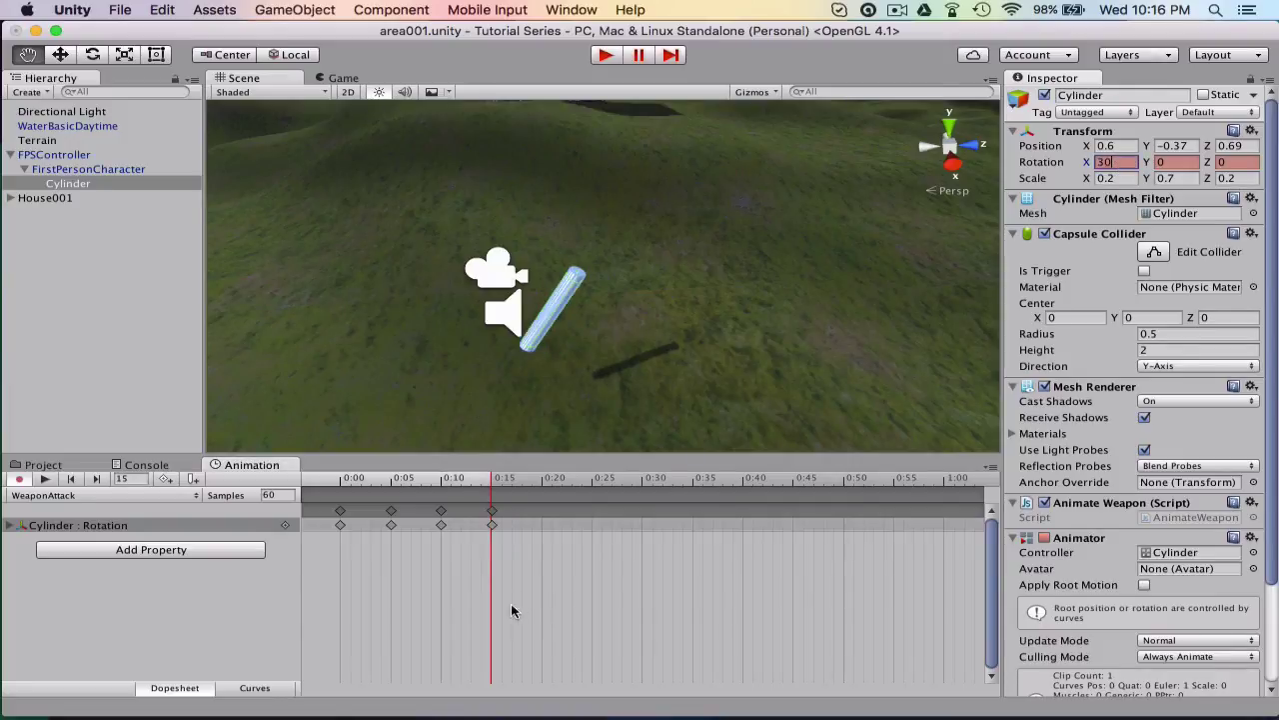
Key Rotation X at 20 at 0:20 and 10 at 0:25, then edit X at 0:30
{"action": "left_click", "coordinate": [543, 479]}
{"action": "left_click", "coordinate": [1108, 160]}
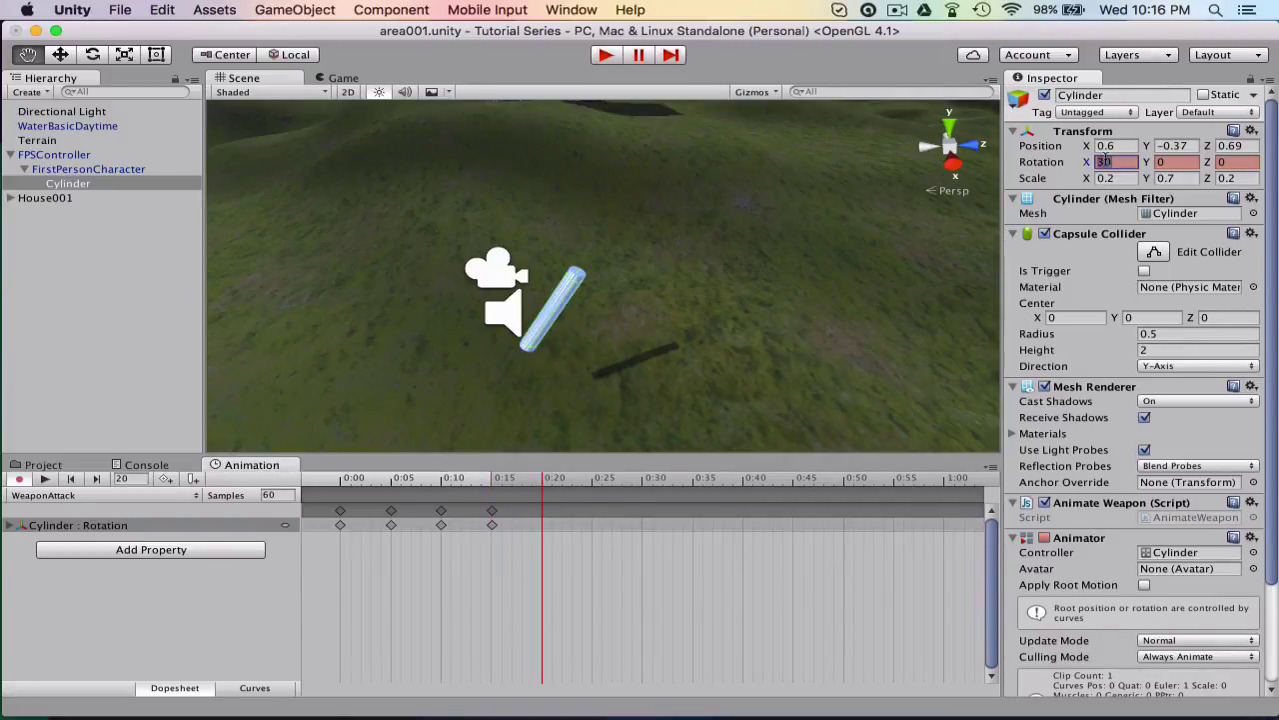
{"action": "type", "text": "20"}
{"action": "left_click", "coordinate": [593, 479]}
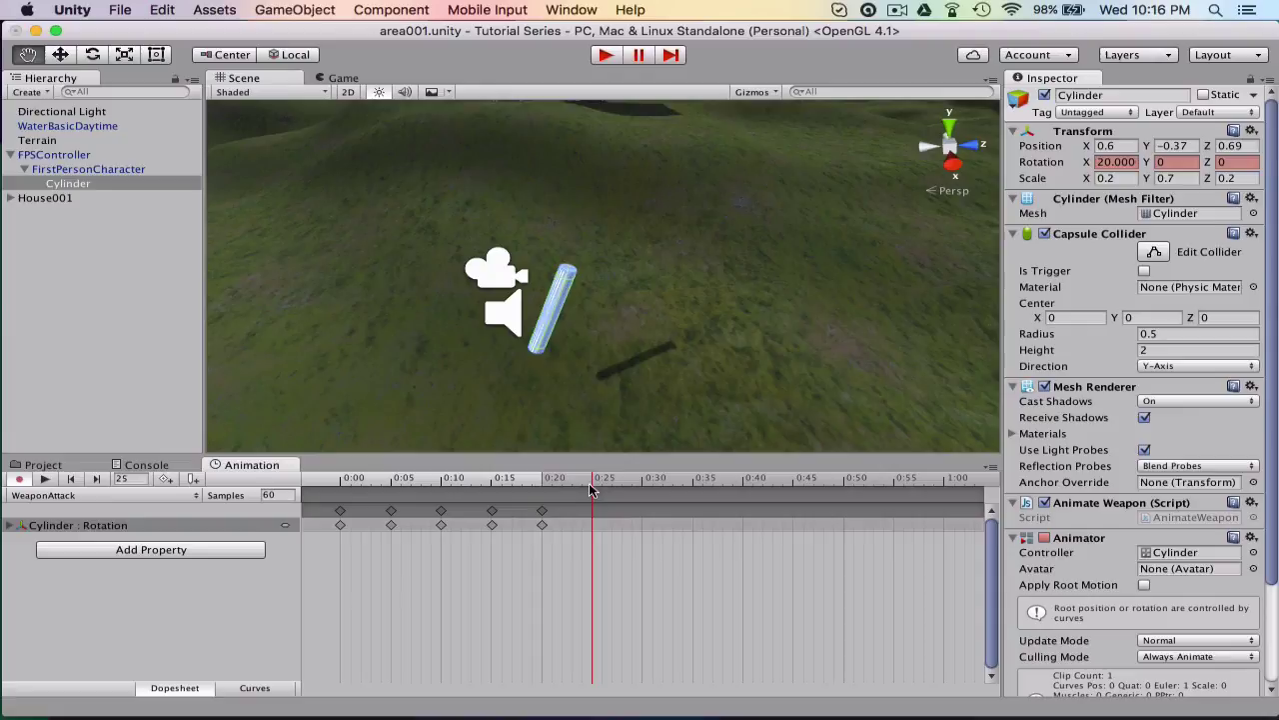
{"action": "left_click", "coordinate": [1107, 164]}
{"action": "type", "text": "10"}
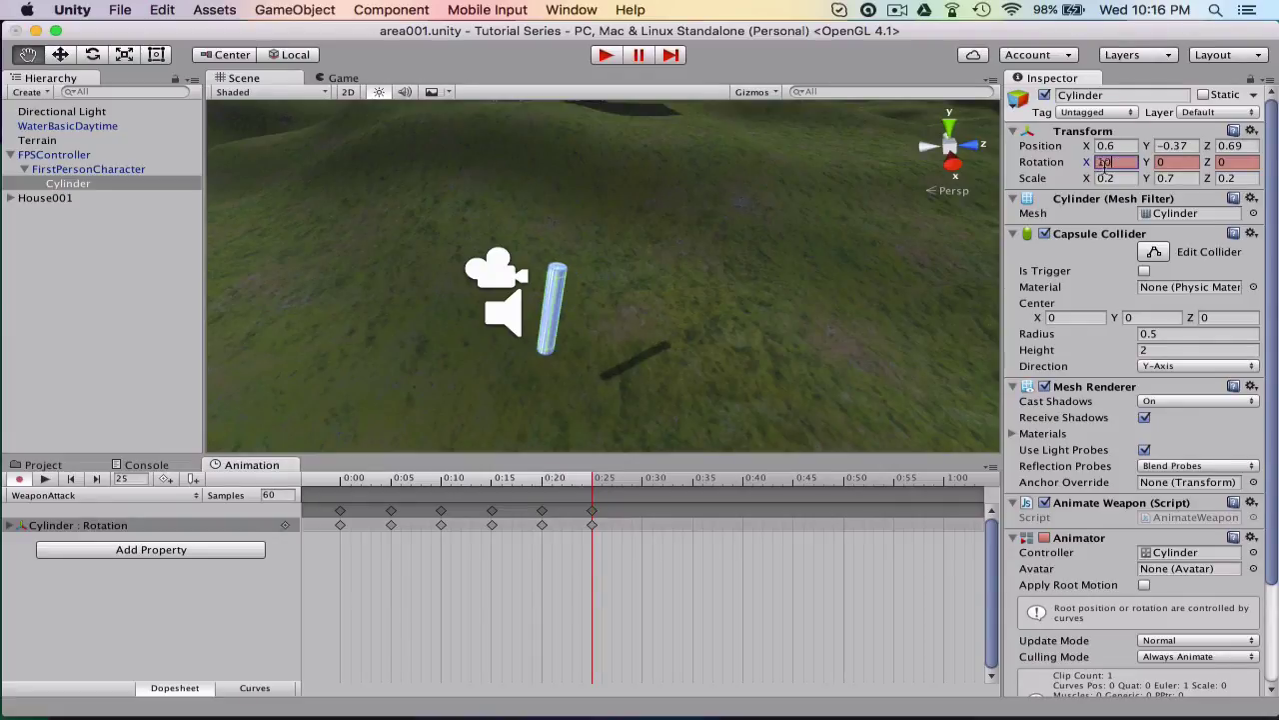
{"action": "left_click", "coordinate": [650, 480]}
{"action": "left_click", "coordinate": [642, 480]}
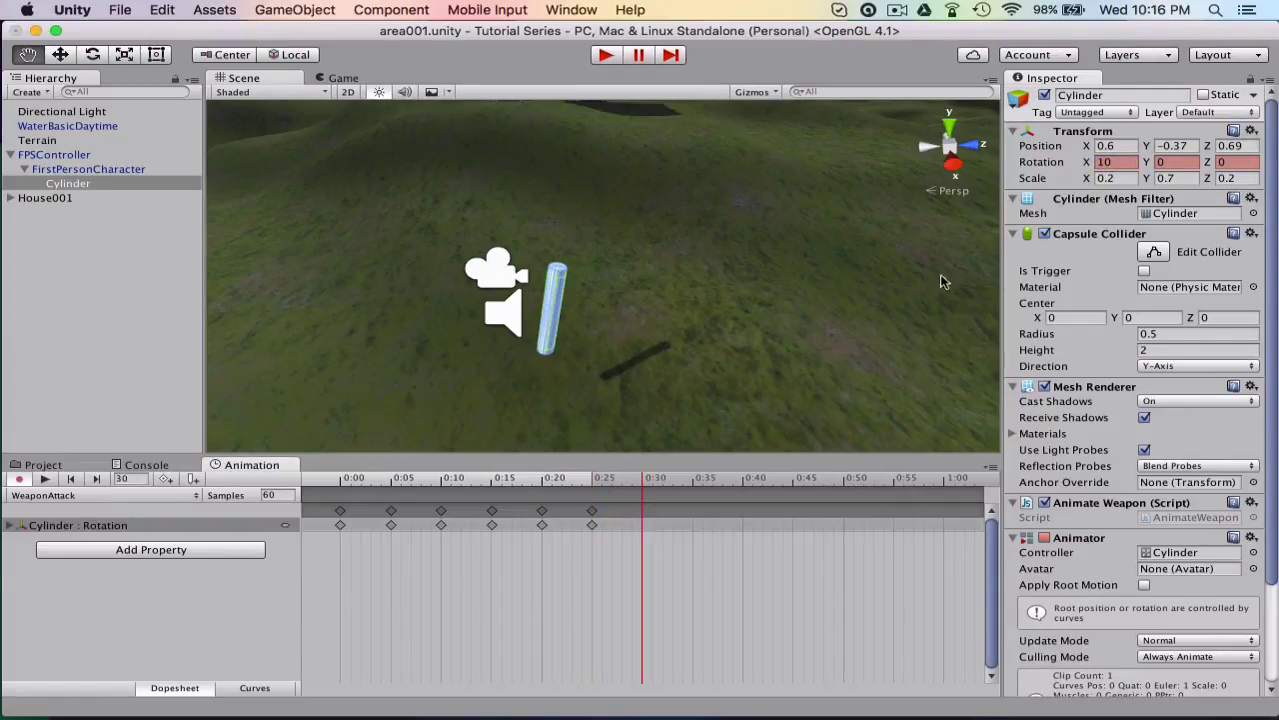
{"action": "left_click", "coordinate": [1106, 162]}
Set Rotation X to 0 at 0:30, preview and stop the WeaponAttack clip, then select Cylinder
{"action": "type", "text": "0"}
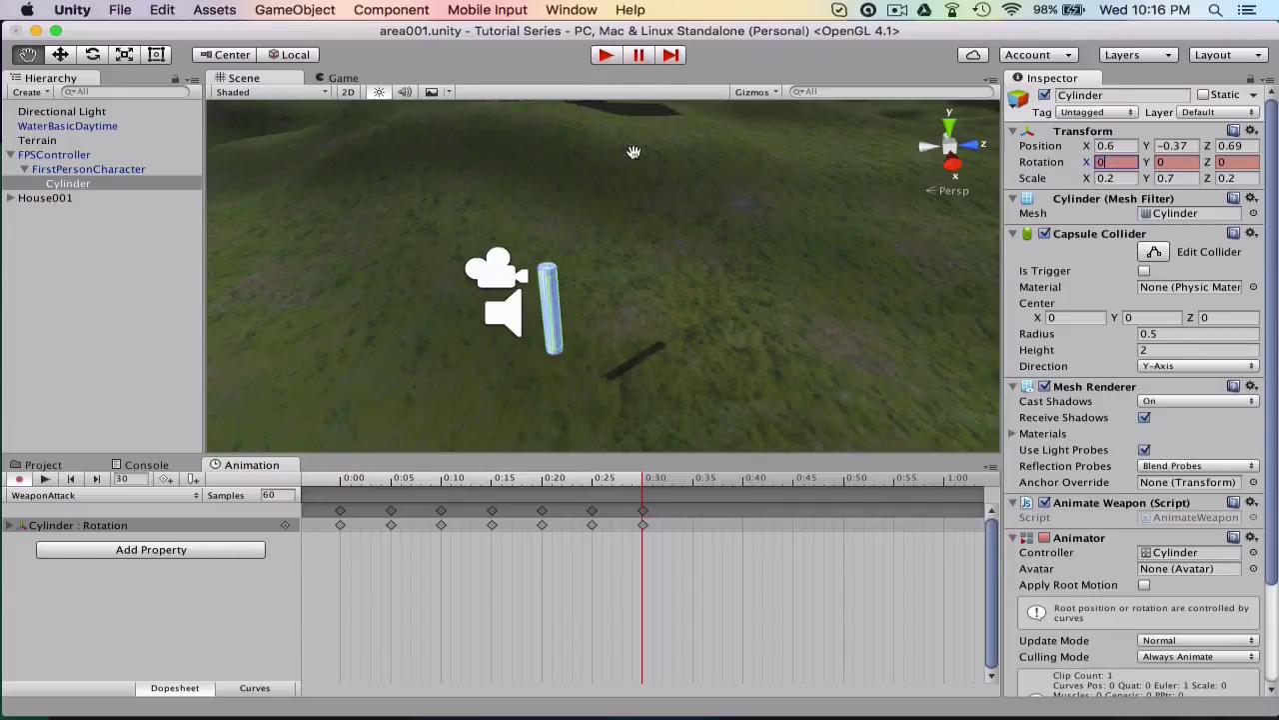
{"action": "left_click", "coordinate": [44, 478]}
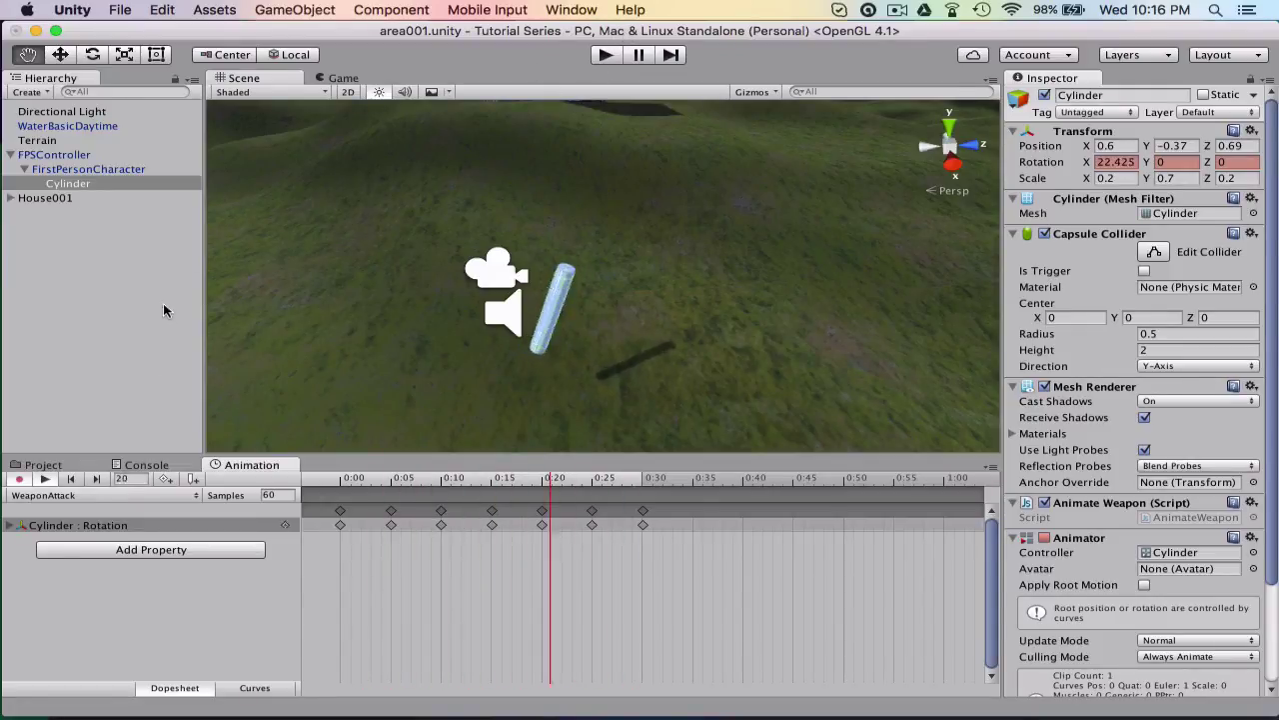
{"action": "left_click", "coordinate": [43, 480]}
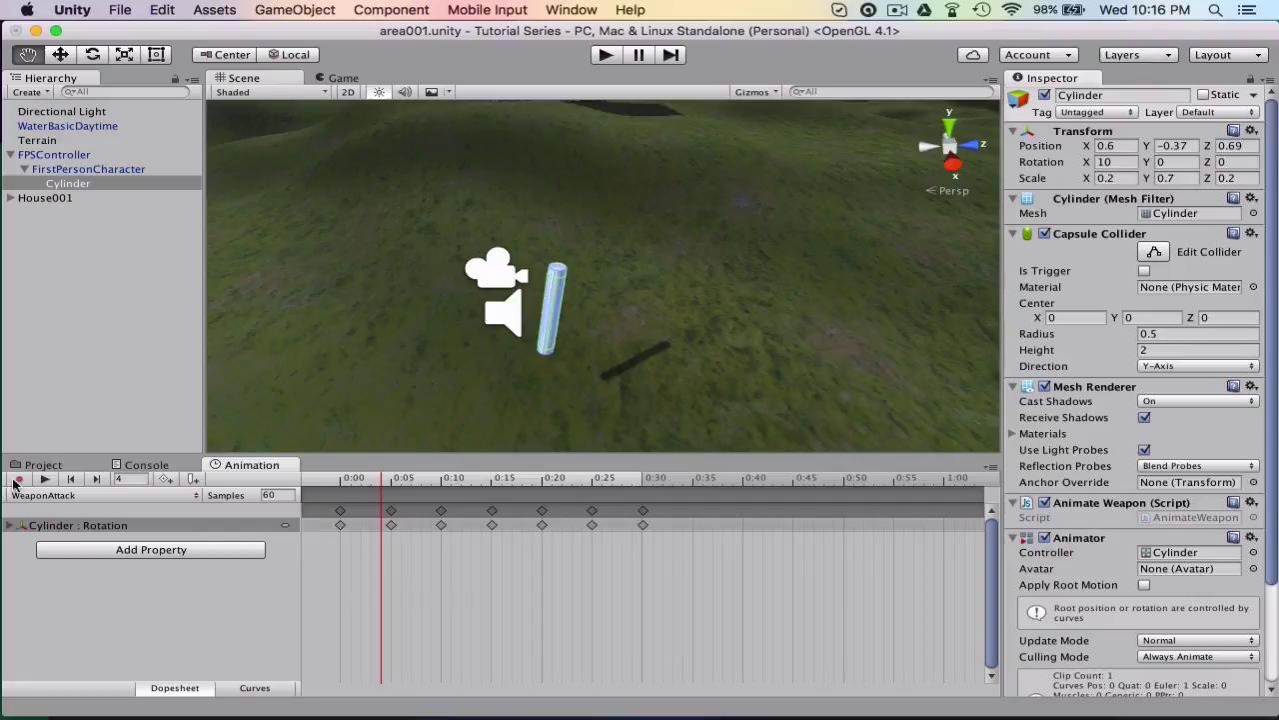
{"action": "left_click", "coordinate": [72, 182]}
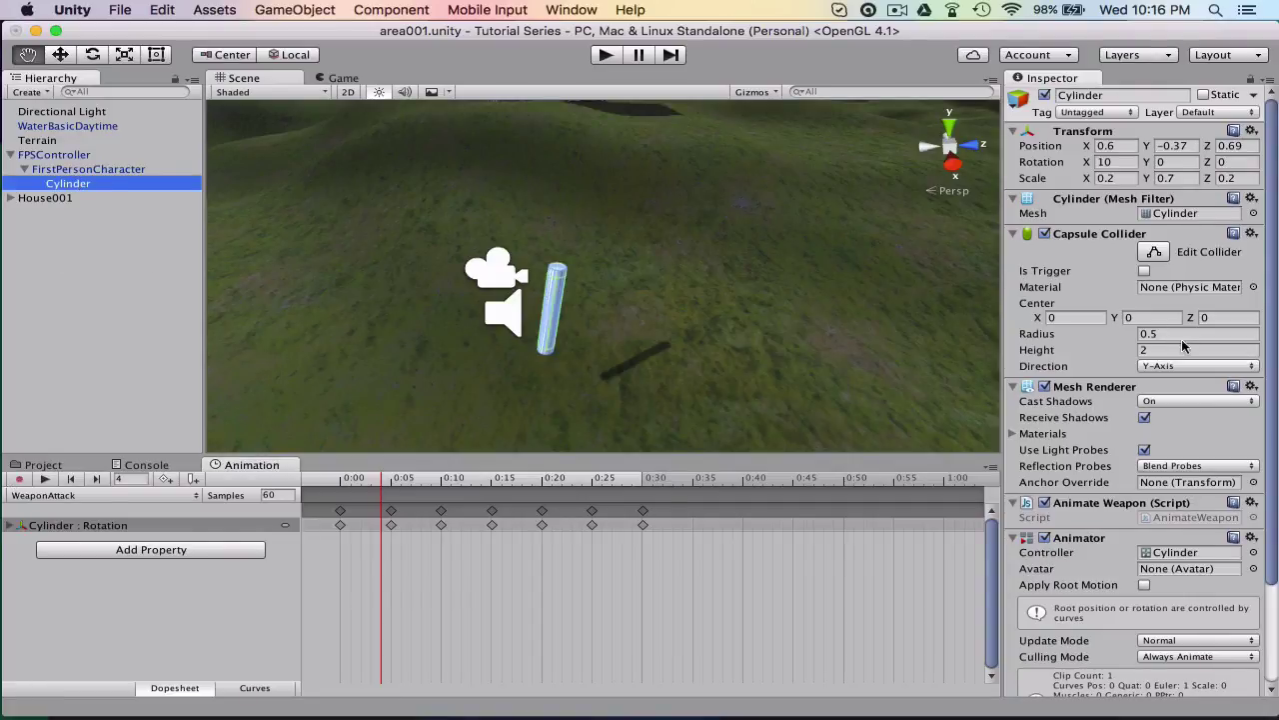
{"action": "scroll", "coordinate": [1157, 355], "scroll_direction": "down", "scroll_amount": 5}
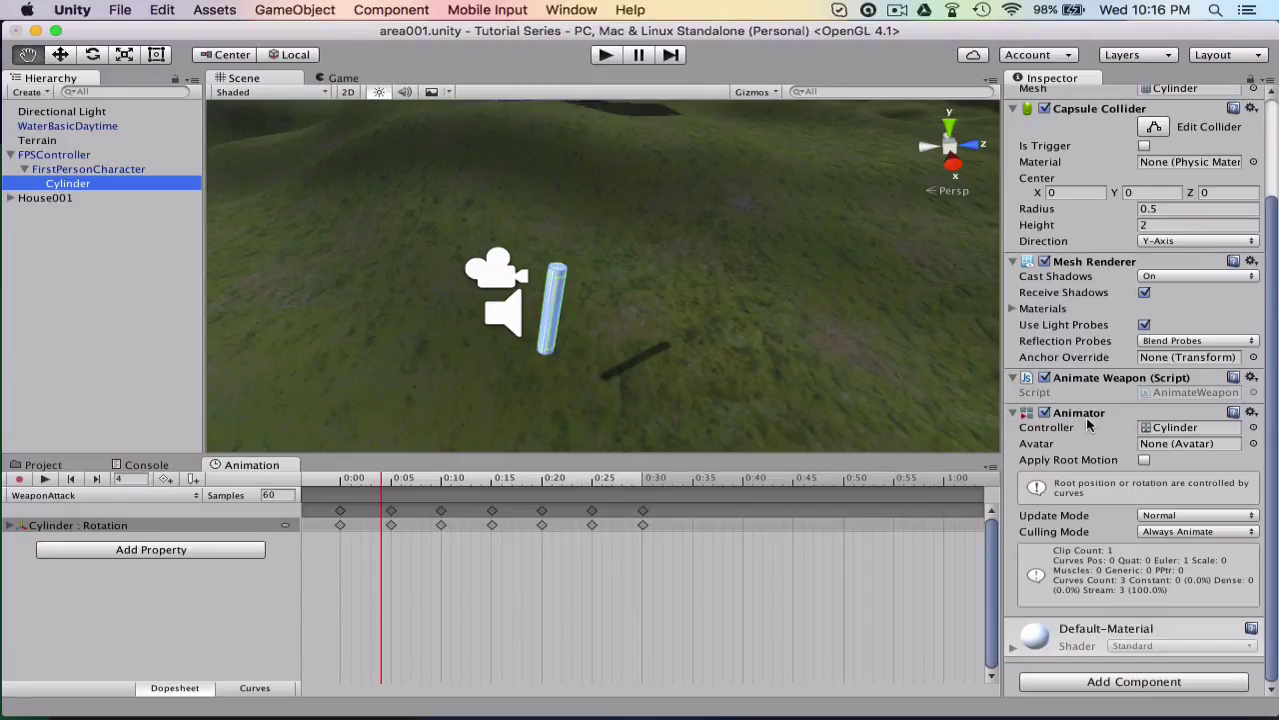
Tick Legacy on the WeaponAttack clip in the Debug Inspector, then restore the Normal view
{"action": "left_click", "coordinate": [30, 465]}
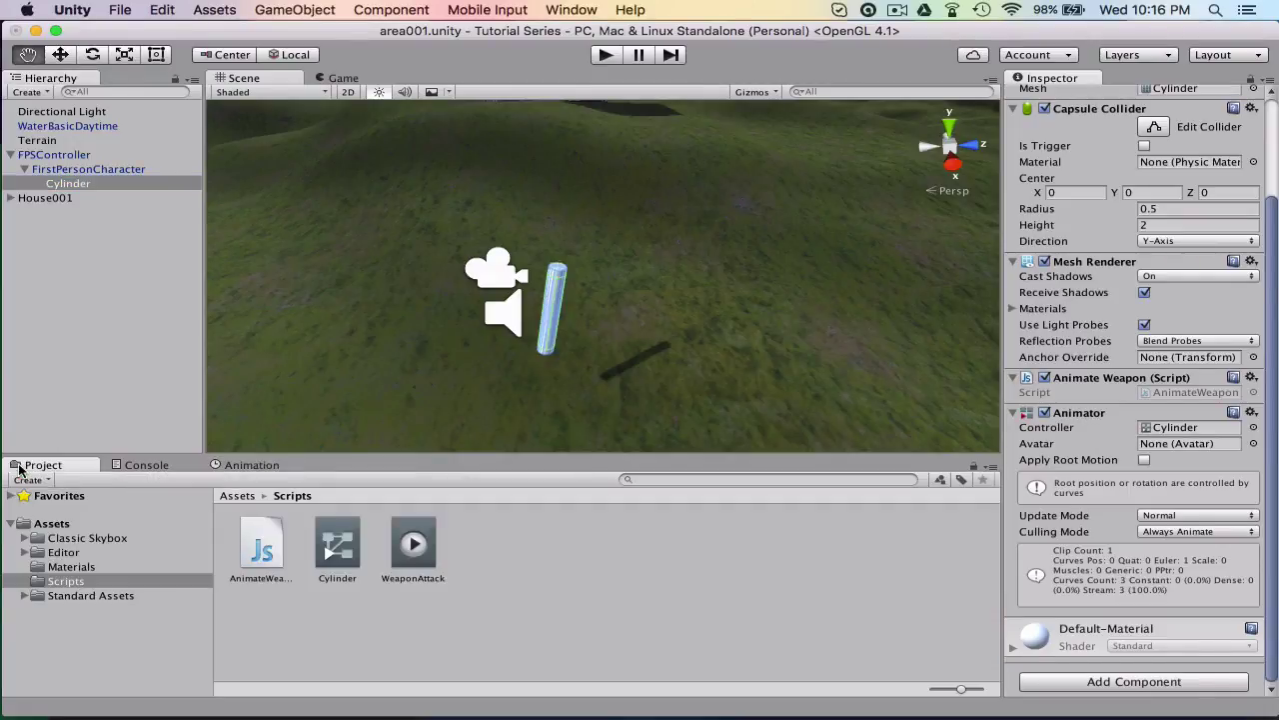
{"action": "left_click", "coordinate": [413, 545]}
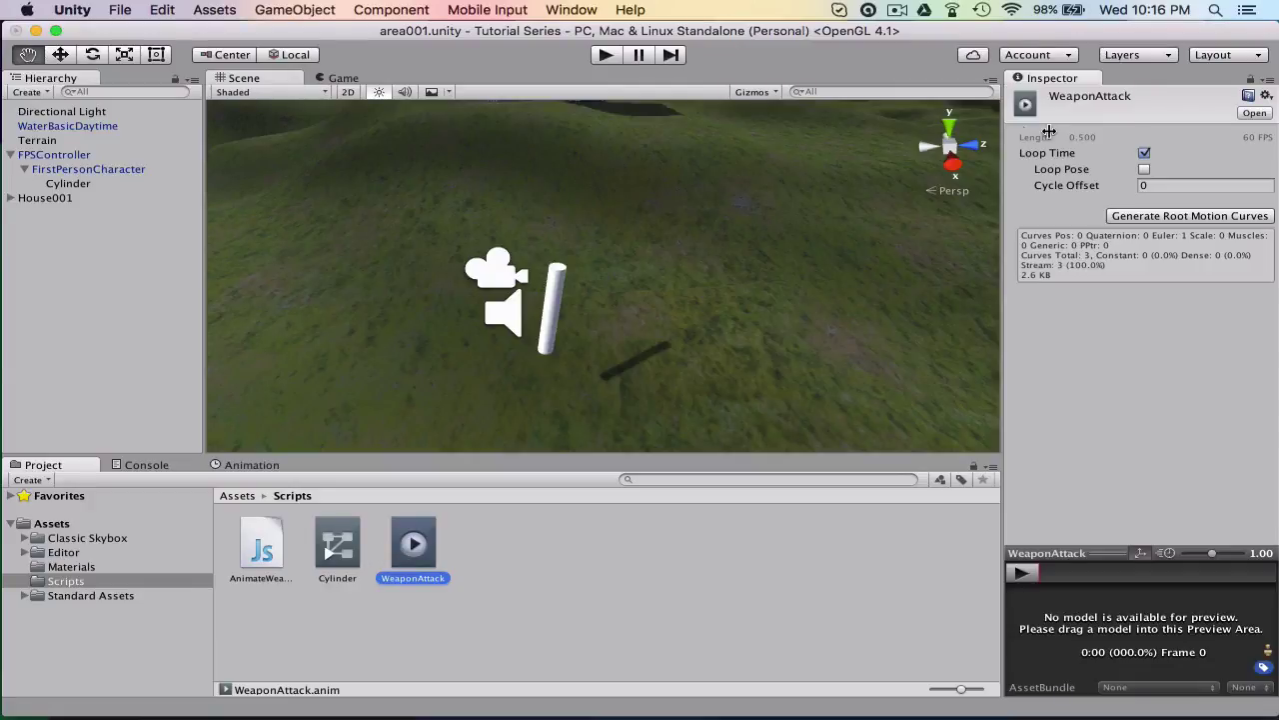
{"action": "left_click", "coordinate": [1267, 80]}
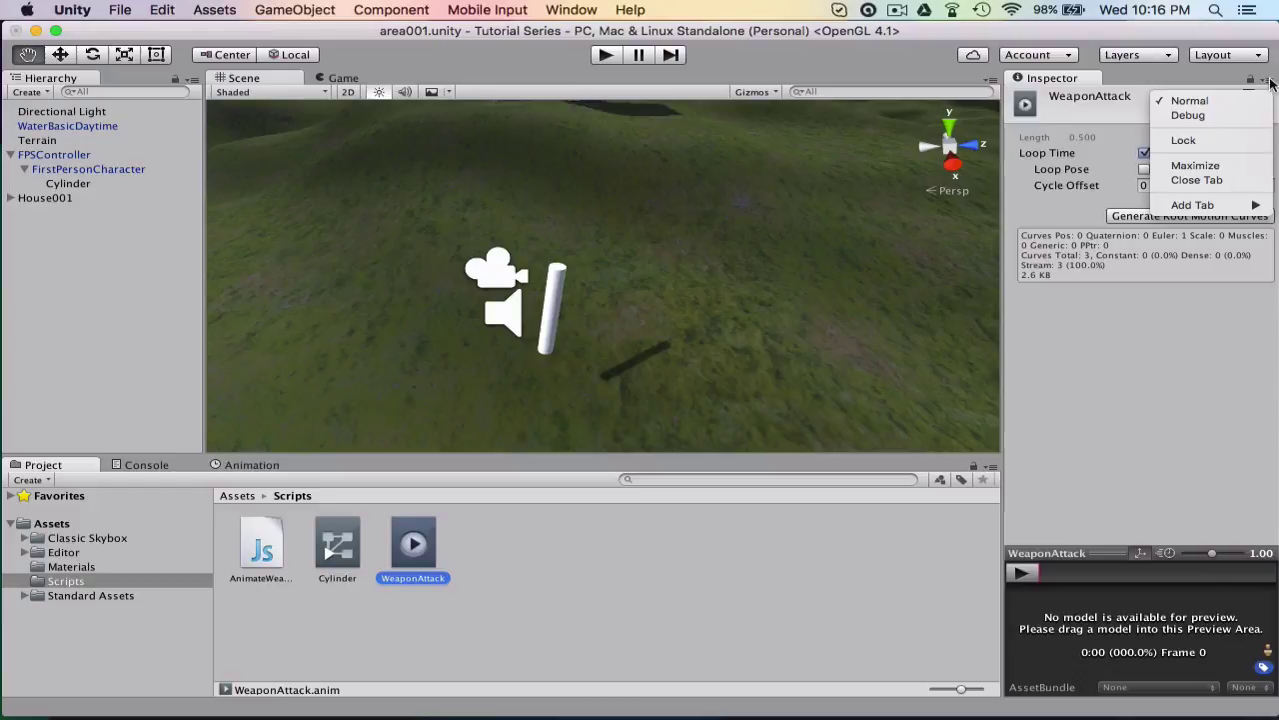
{"action": "left_click", "coordinate": [1230, 115]}
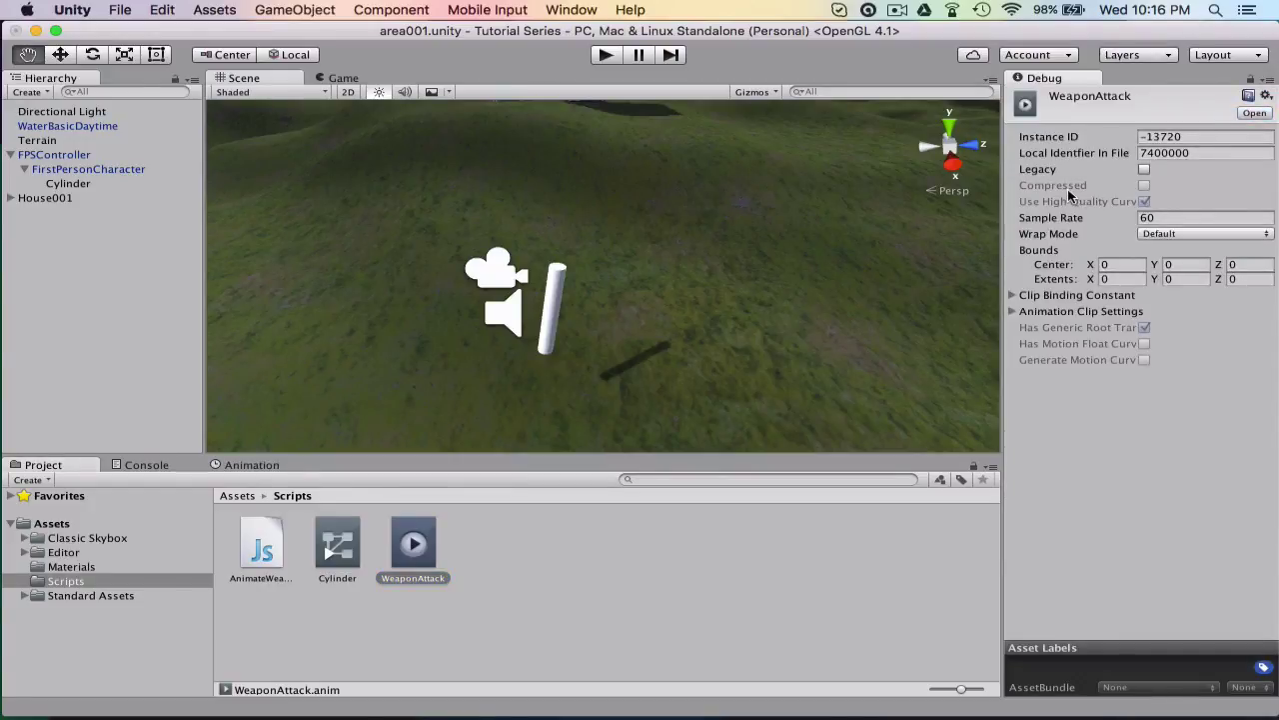
{"action": "left_click", "coordinate": [404, 544]}
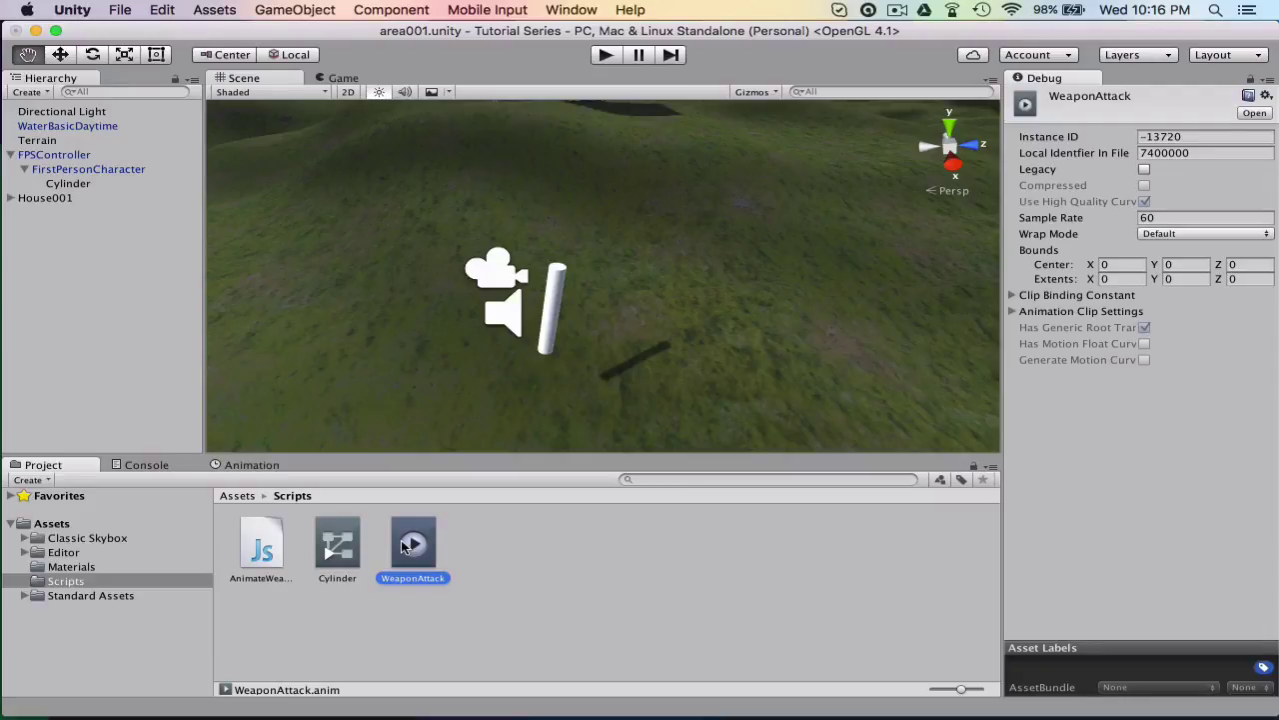
{"action": "left_click", "coordinate": [1145, 169]}
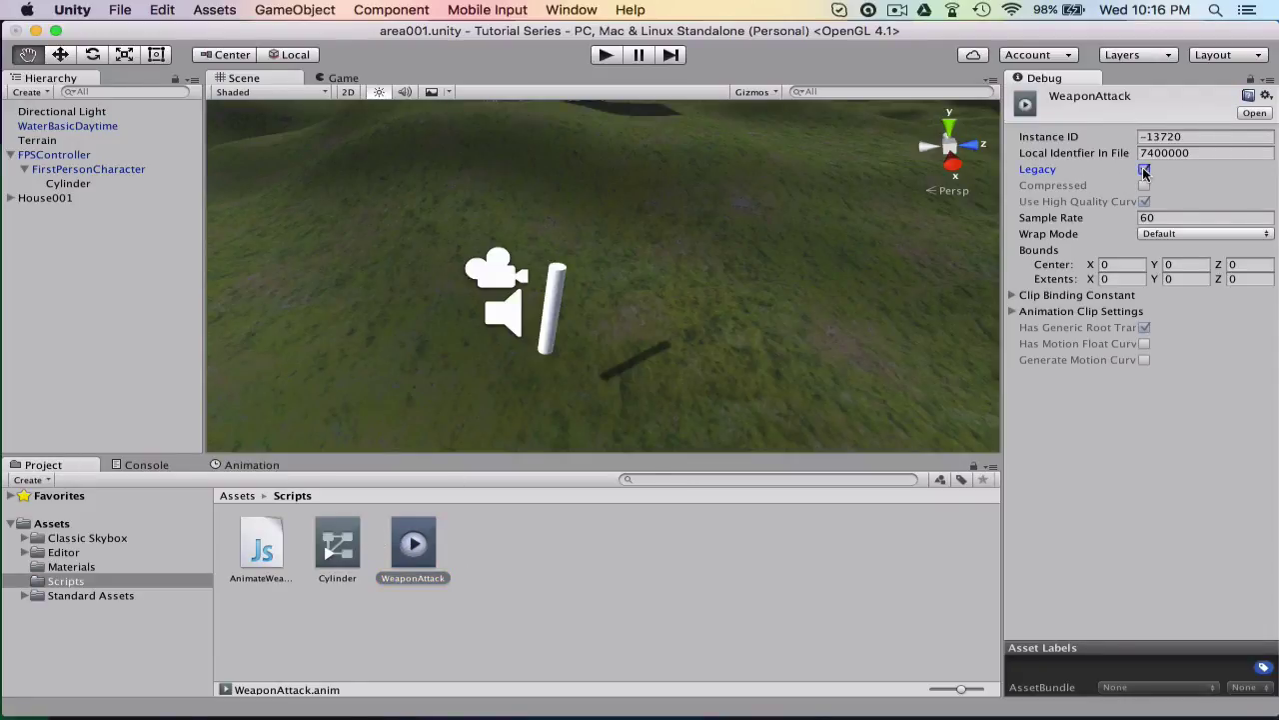
{"action": "left_click", "coordinate": [1269, 80]}
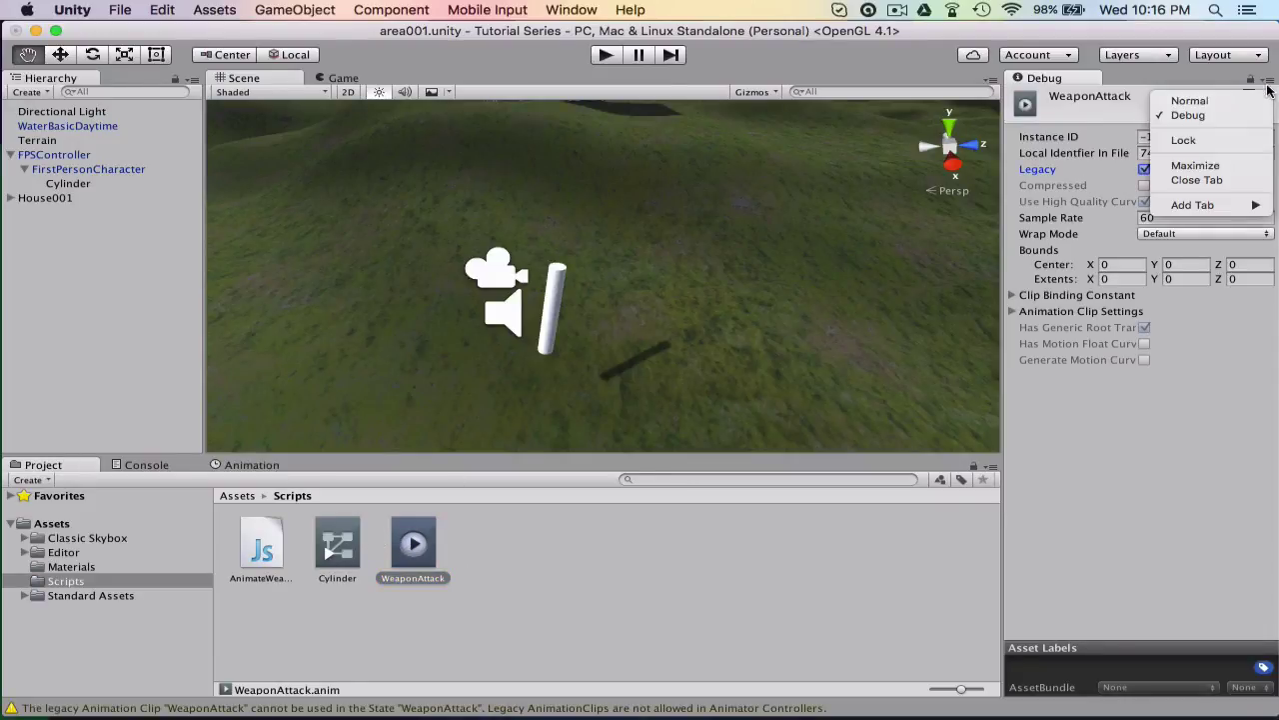
{"action": "left_click", "coordinate": [1258, 101]}
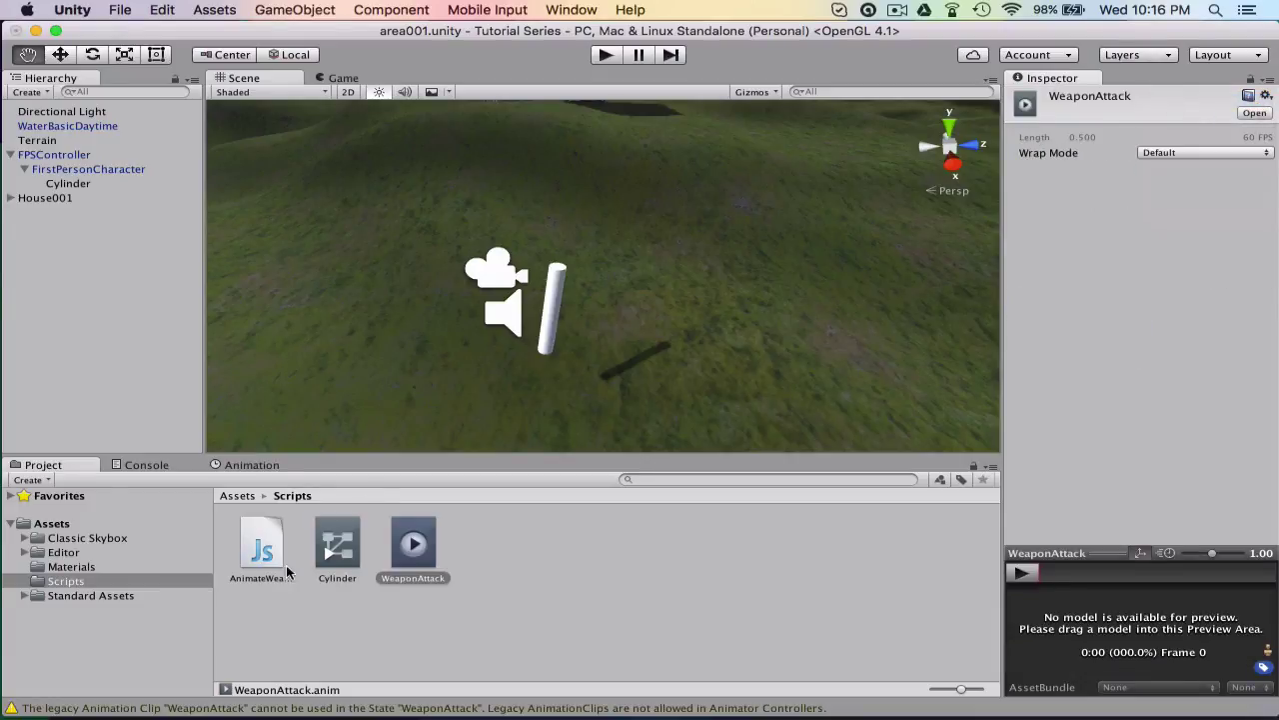
Drag WeaponAttack onto Cylinder, then run and stop the game to test the weapon
{"action": "left_click", "coordinate": [52, 183]}
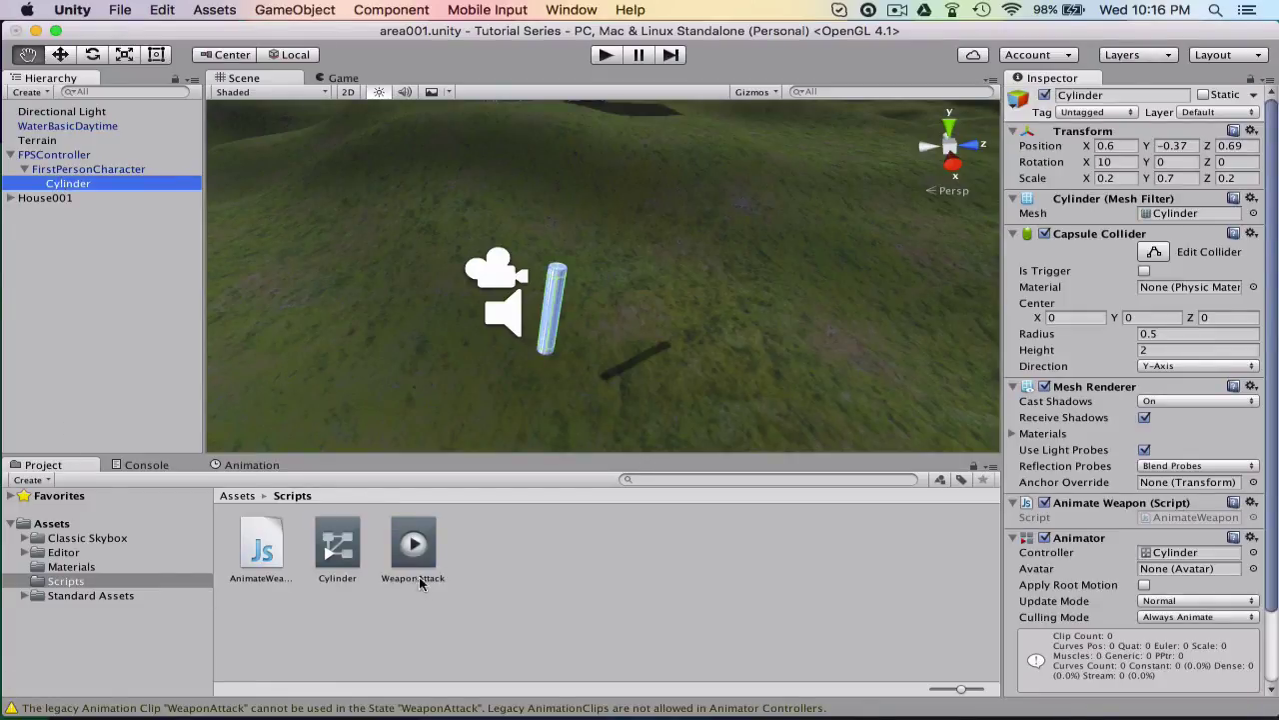
{"action": "left_click_drag", "start_coordinate": [417, 575], "coordinate": [107, 184]}
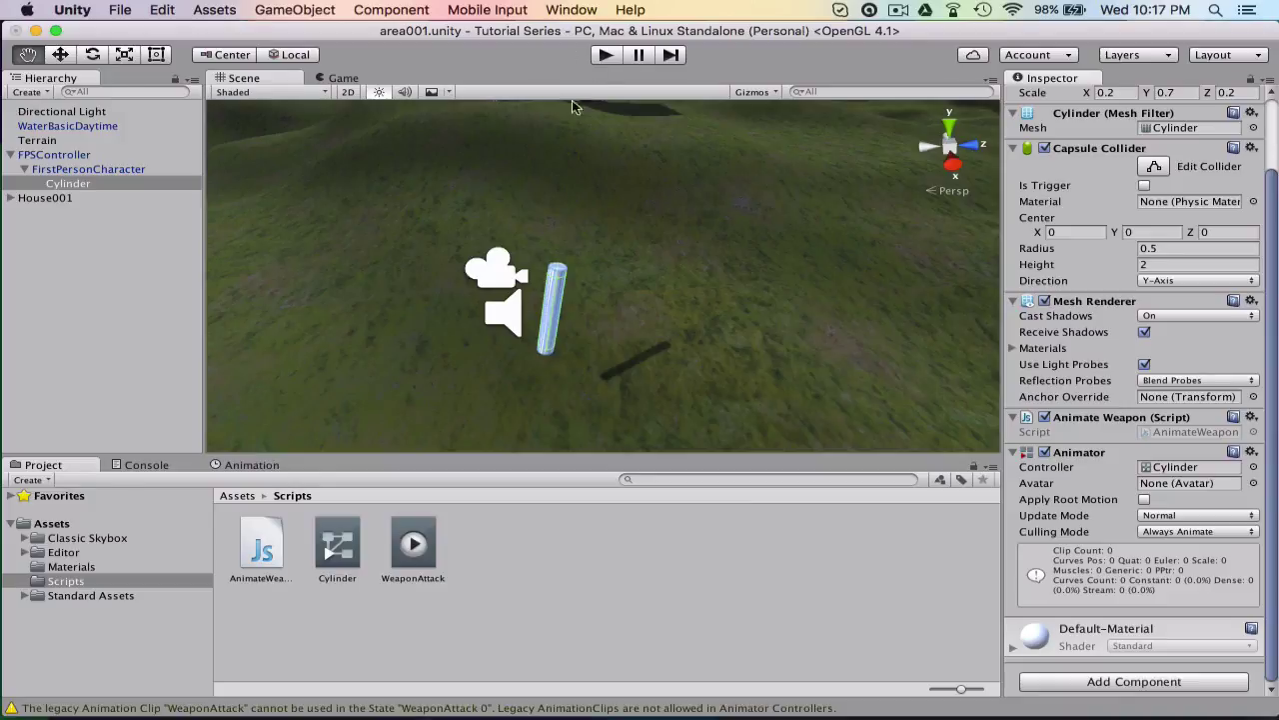
{"action": "left_click", "coordinate": [609, 56]}
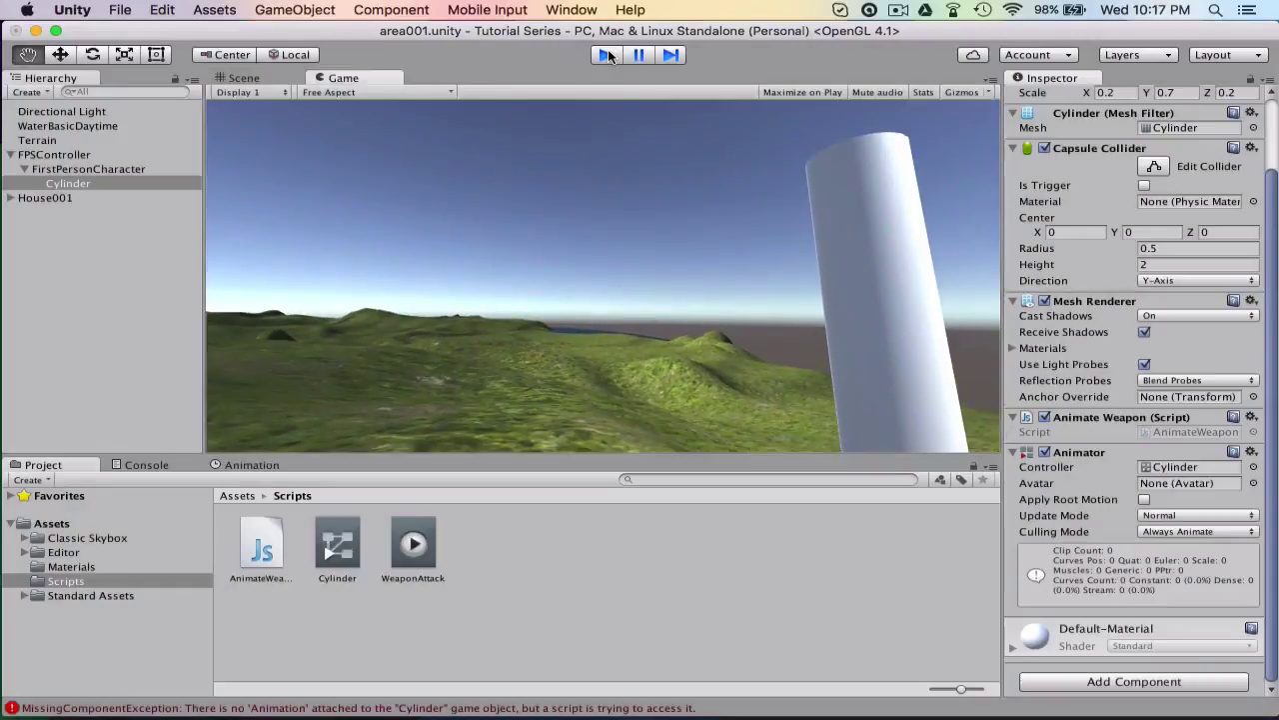
{"action": "key", "text": "super+p"}
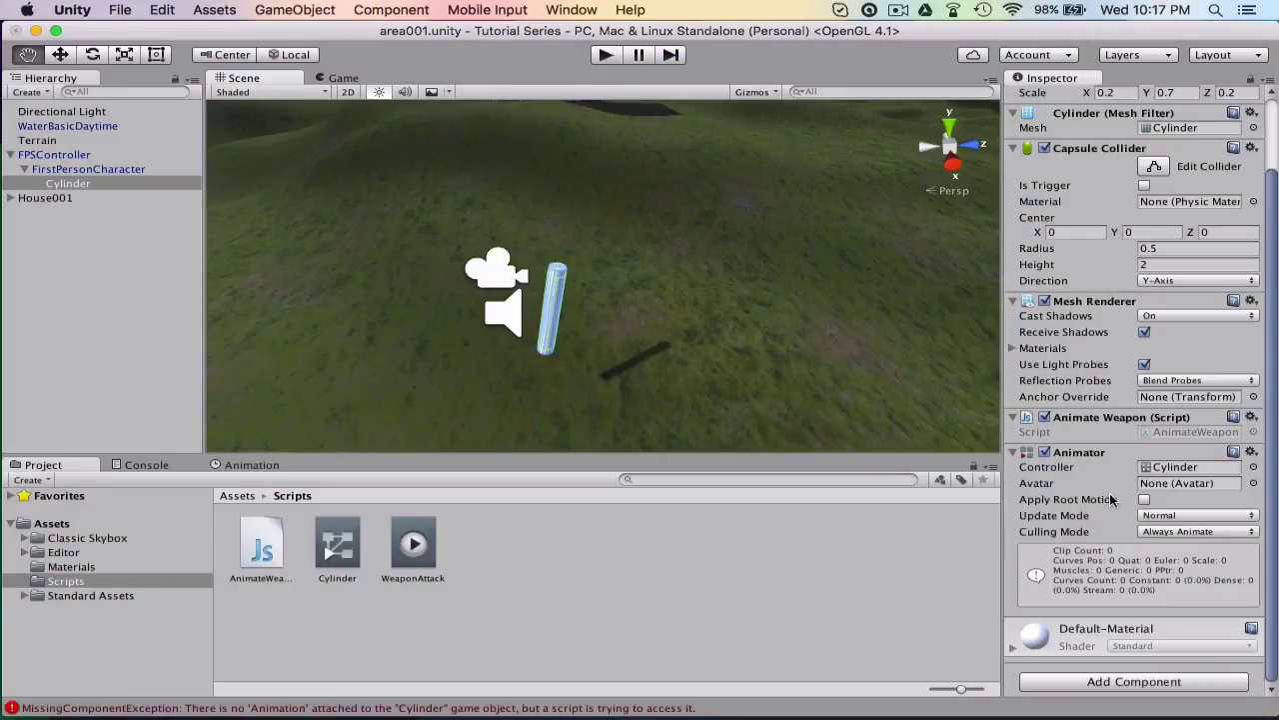
Add an Animation component to Cylinder with WeaponAttack as its clip
{"action": "left_click", "coordinate": [1098, 683]}
{"action": "type", "text": "anima"}
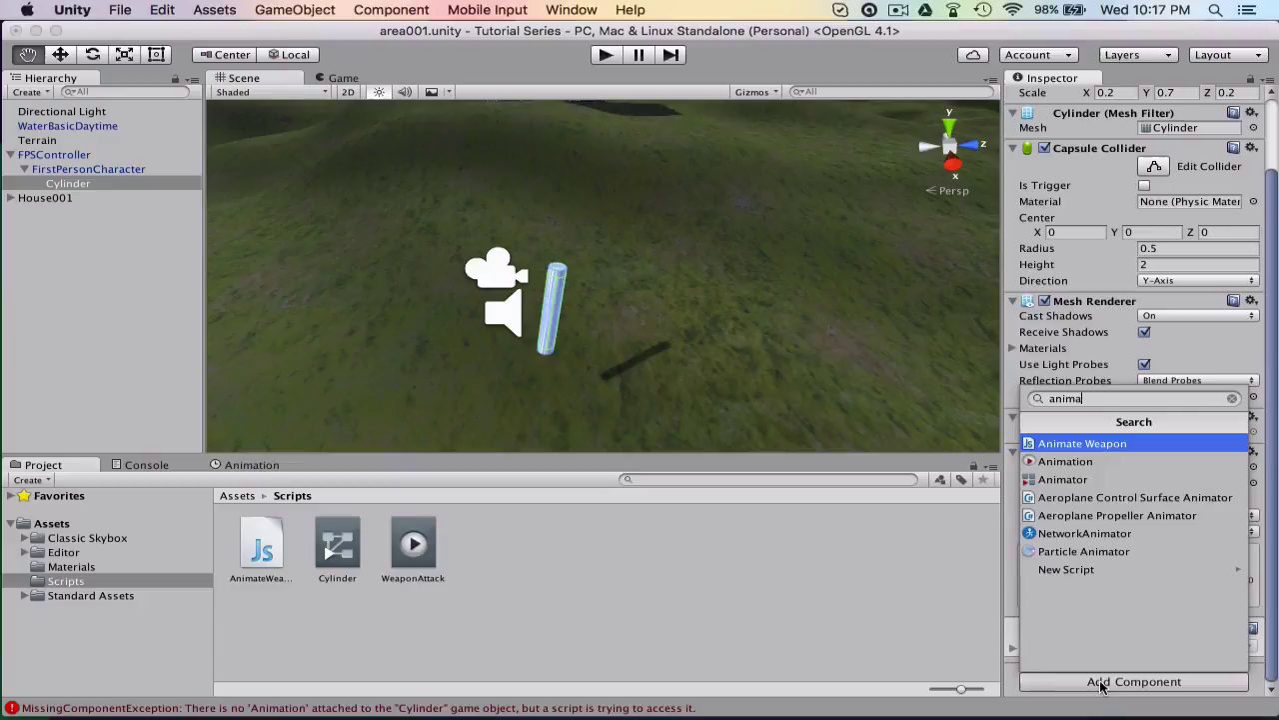
{"action": "key", "text": "Down"}
{"action": "key", "text": "Down"}
{"action": "key", "text": "Down"}
{"action": "key", "text": "Down"}
{"action": "key", "text": "Down"}
{"action": "left_click", "coordinate": [1040, 461]}
{"action": "scroll", "coordinate": [1094, 555], "scroll_direction": "down", "scroll_amount": 3}
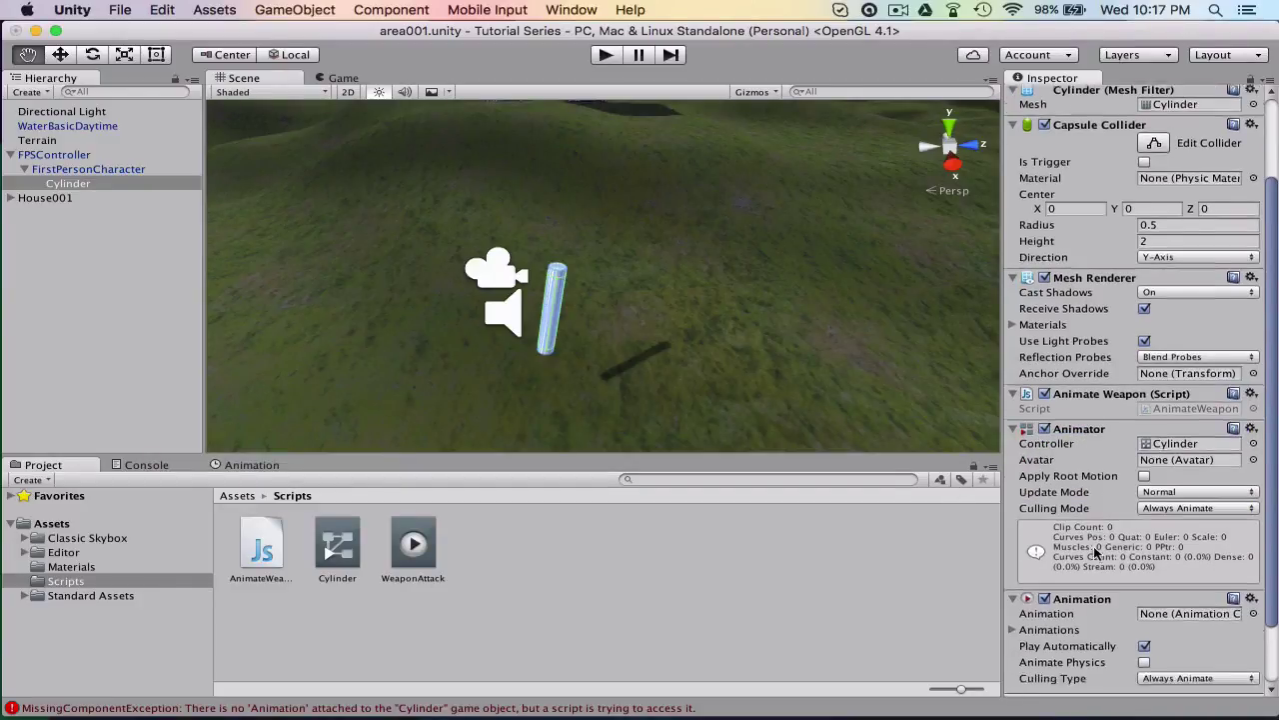
{"action": "left_click_drag", "start_coordinate": [425, 558], "coordinate": [1190, 536]}
Check the AnimateWeapon.js script in MonoDevelop, then return to Unity
{"action": "mouse_move", "coordinate": [1120, 715]}
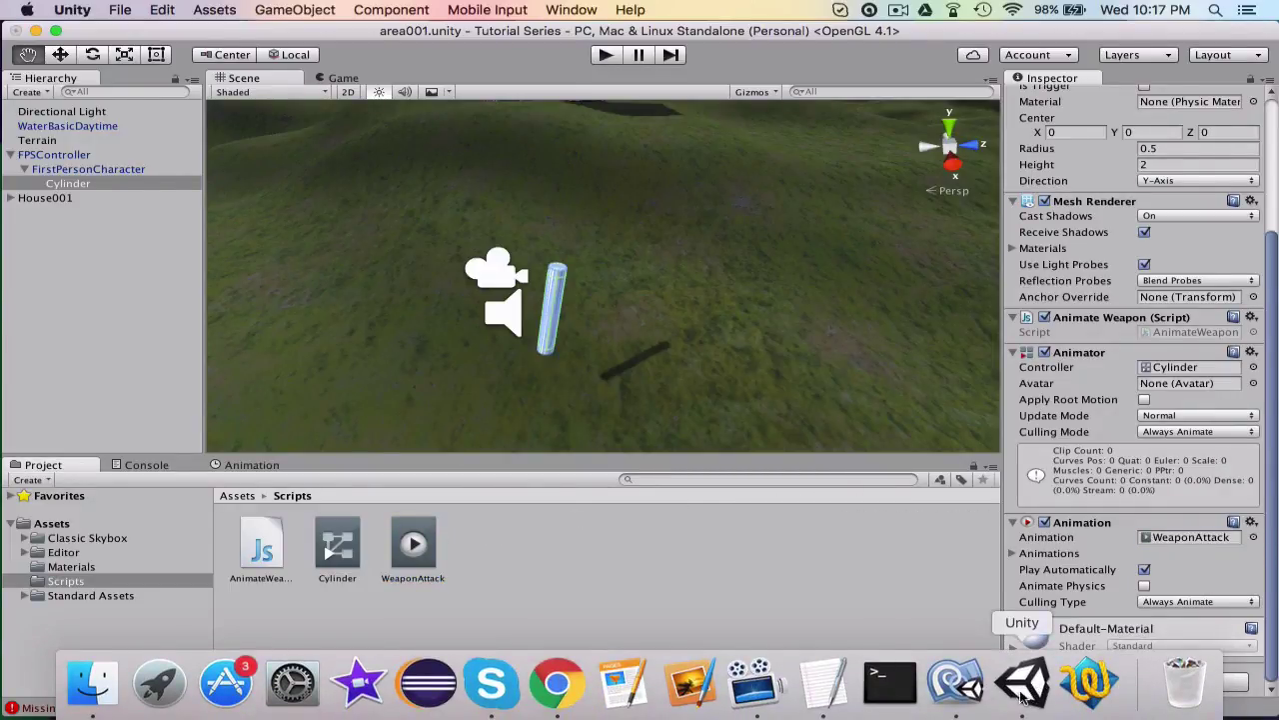
{"action": "left_click", "coordinate": [957, 688]}
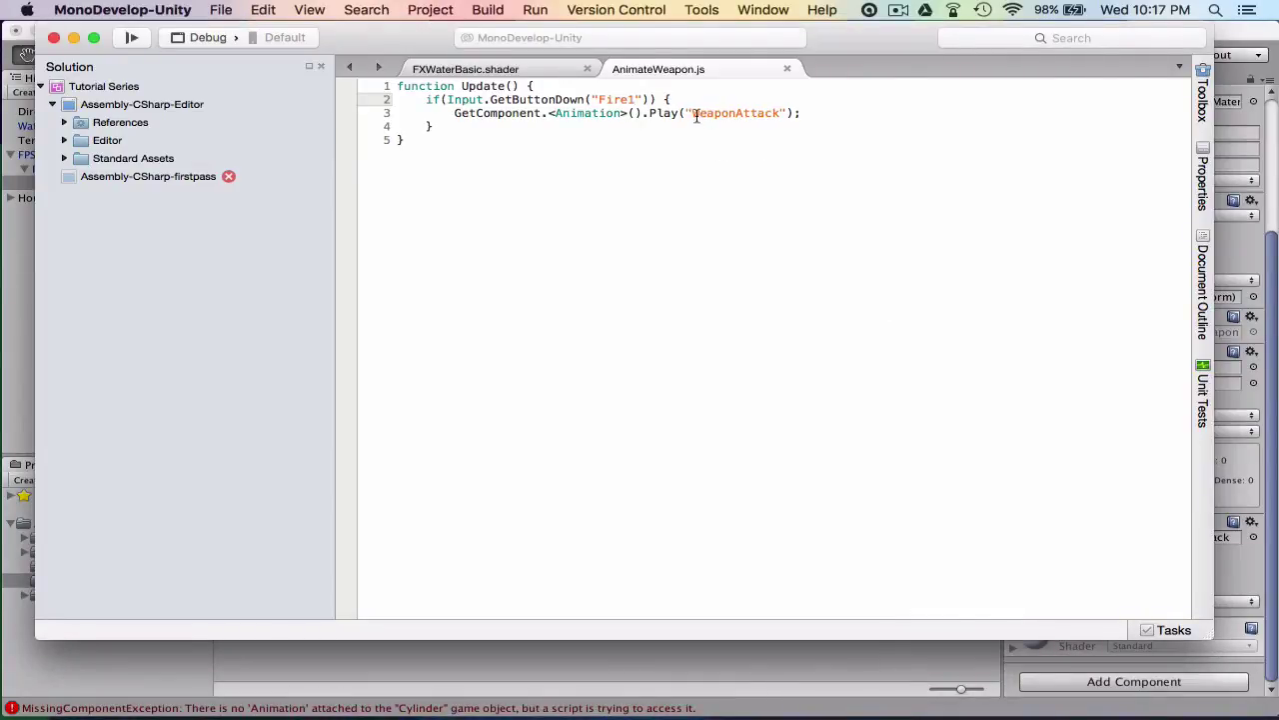
{"action": "left_click", "coordinate": [563, 684]}
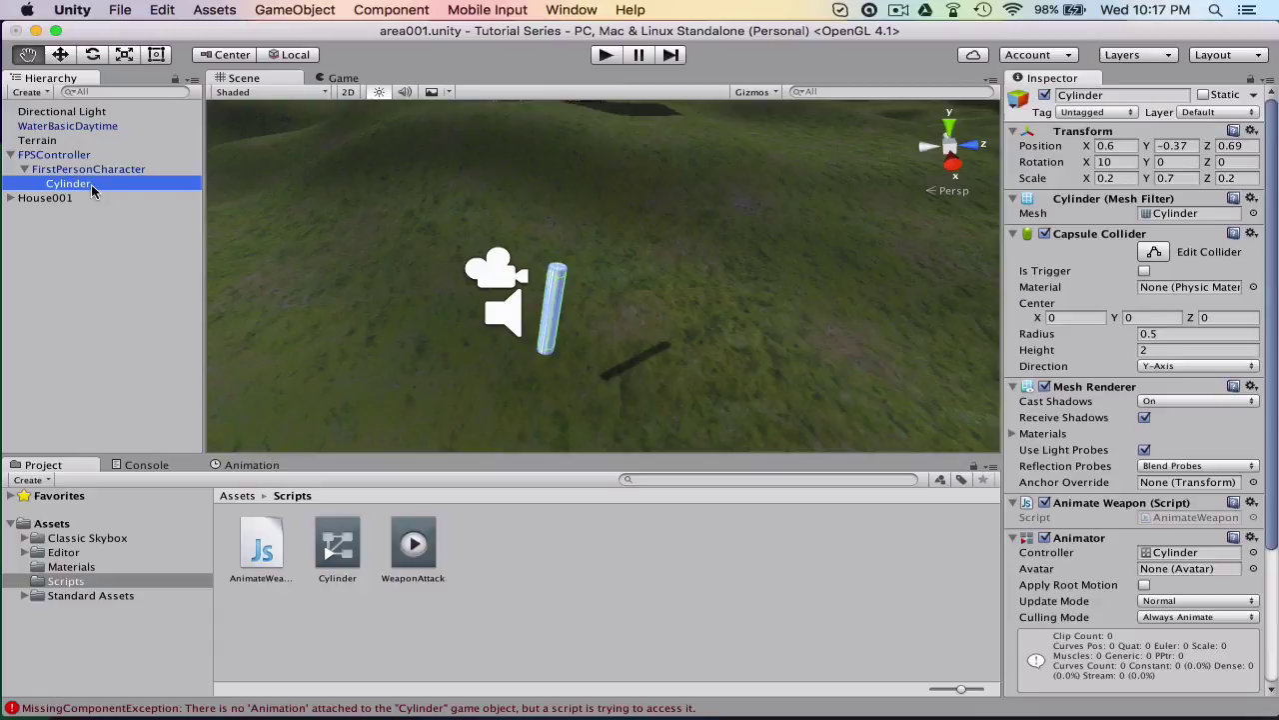
{"action": "left_click", "coordinate": [596, 56]}
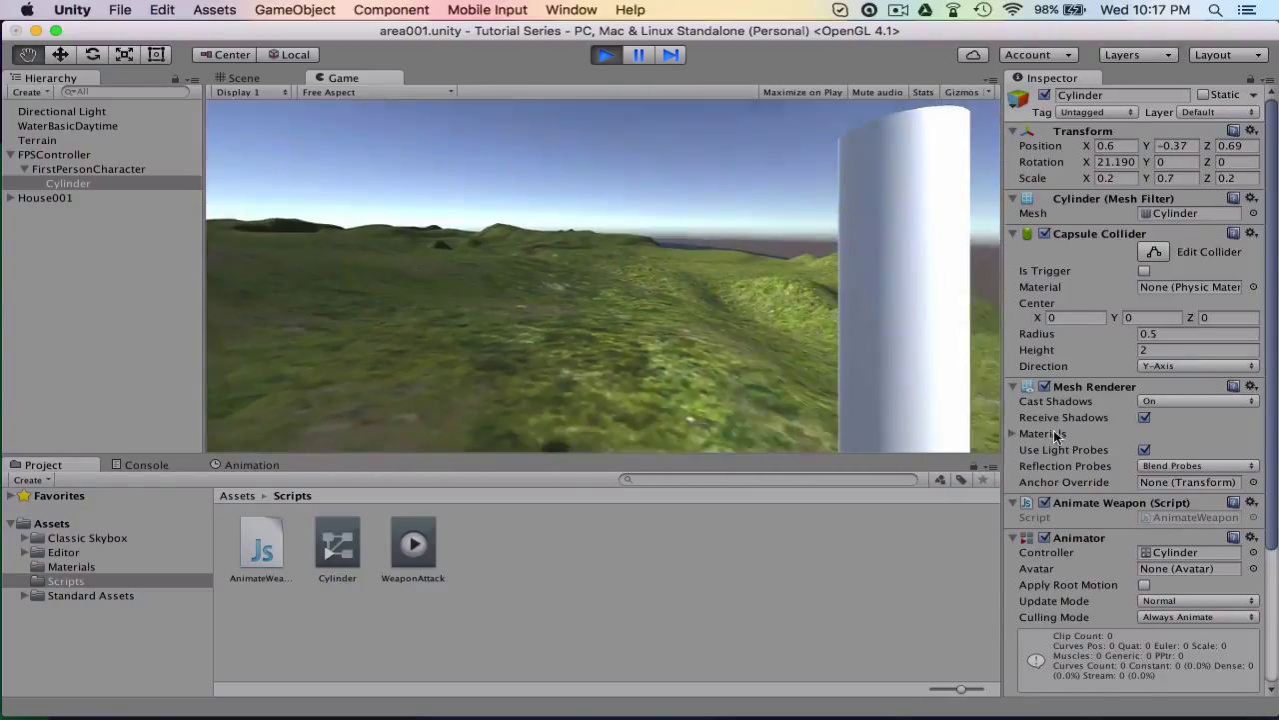
{"action": "scroll", "coordinate": [1075, 600], "scroll_direction": "down", "scroll_amount": 4}
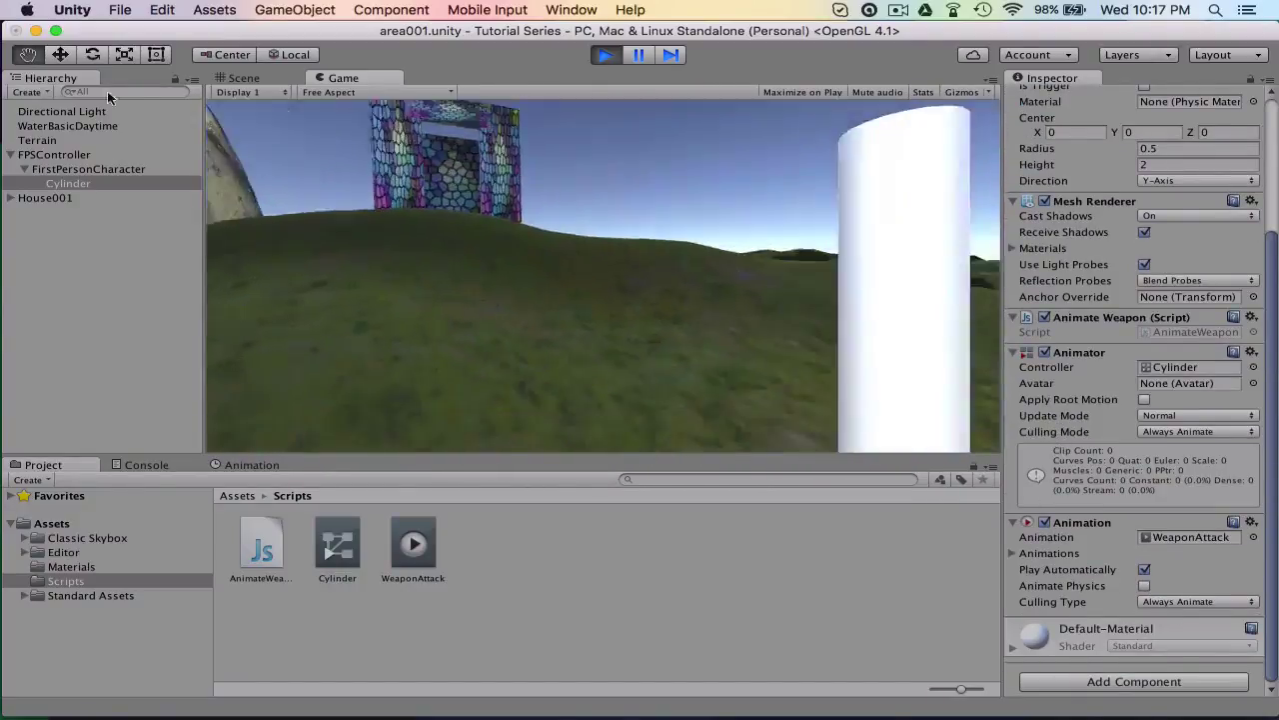
{"action": "left_click", "coordinate": [426, 133]}
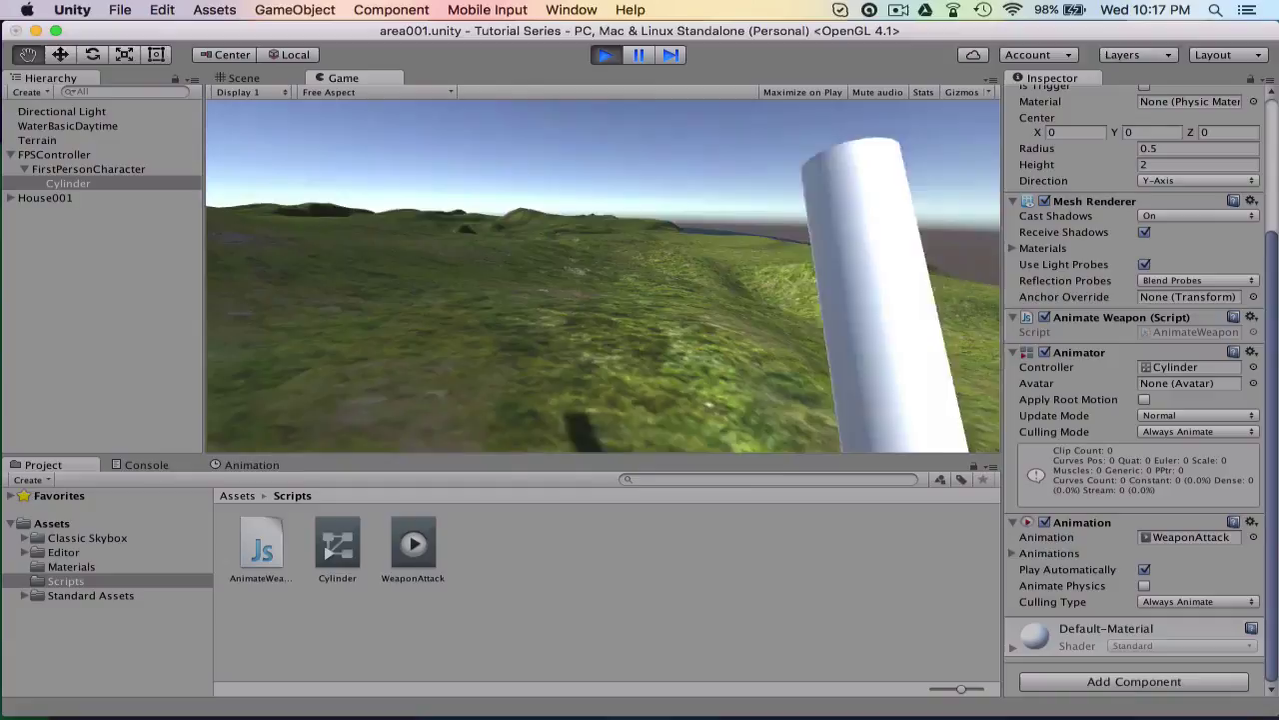
{"action": "key", "text": "Escape"}
{"action": "left_click", "coordinate": [604, 47]}
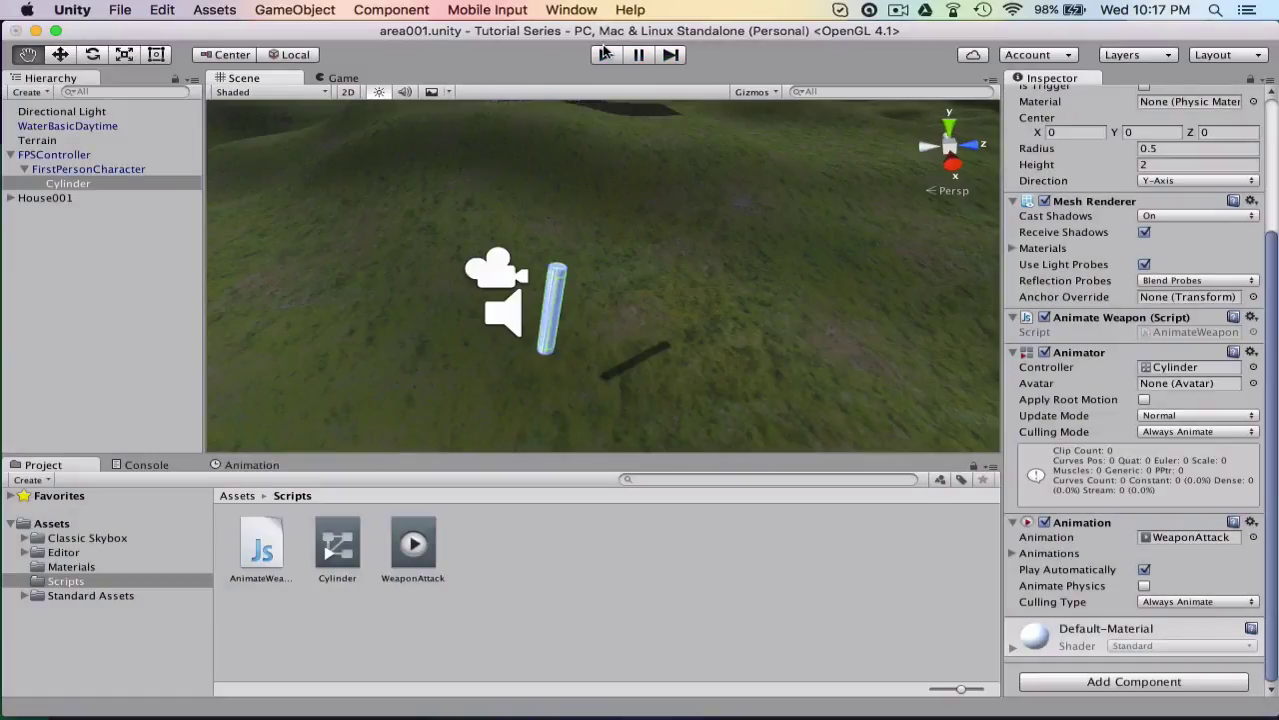